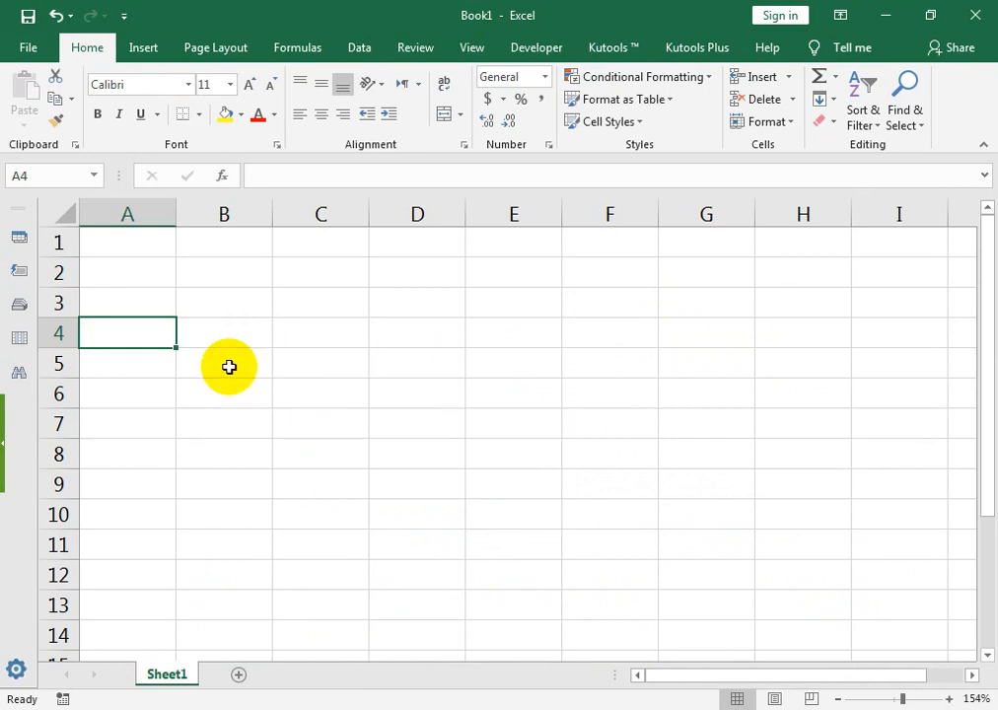
Step: Enter the column headers S no in A4 and Name in B4
text(S no)
key(Tab)
text(n)
key(BackSpace)
text(N)
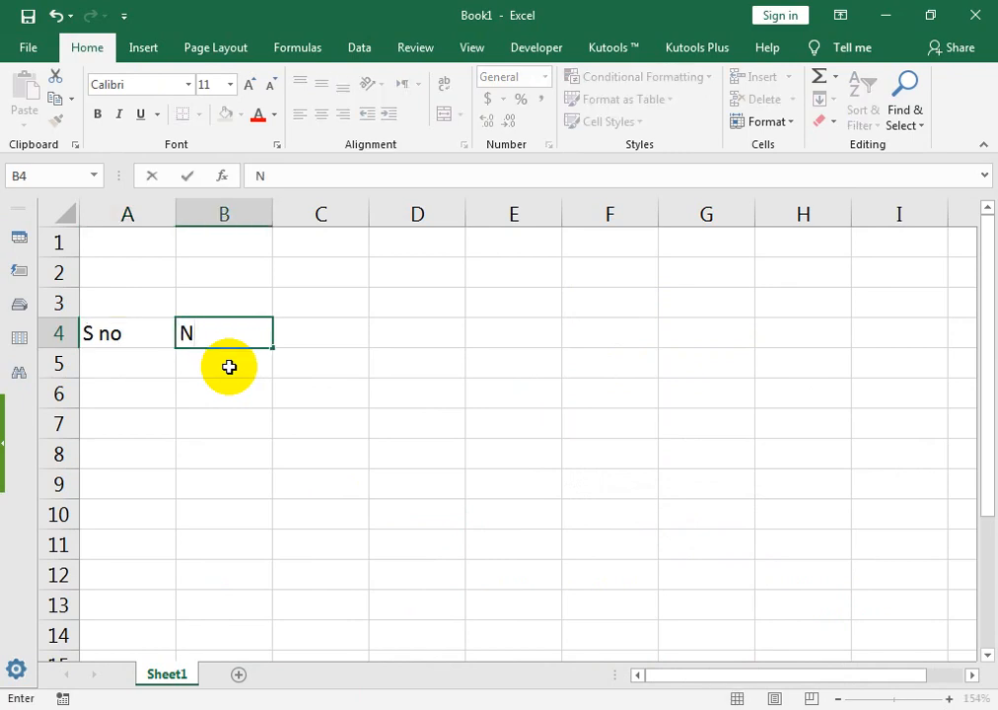
text(ame)
key(Tab)
Step: Copy the Name header from B4 into C4
key(Left)
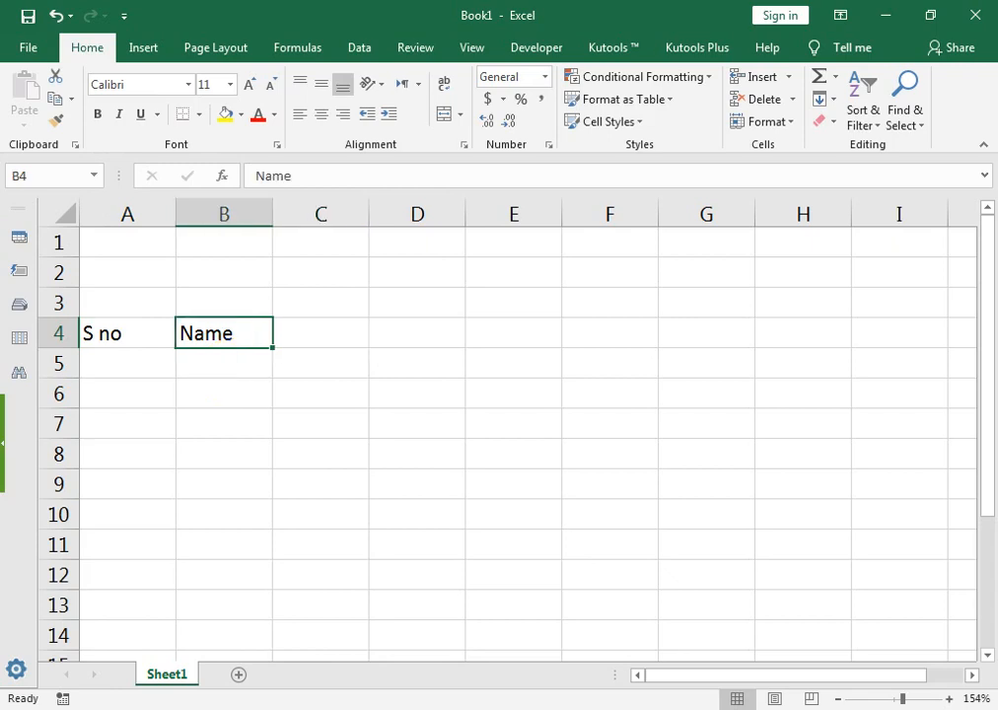
key(ctrl+c)
key(Right)
key(ctrl+v)
Step: Change the header in B4 to Invoice No and auto-fit the width of column B
key(Left)
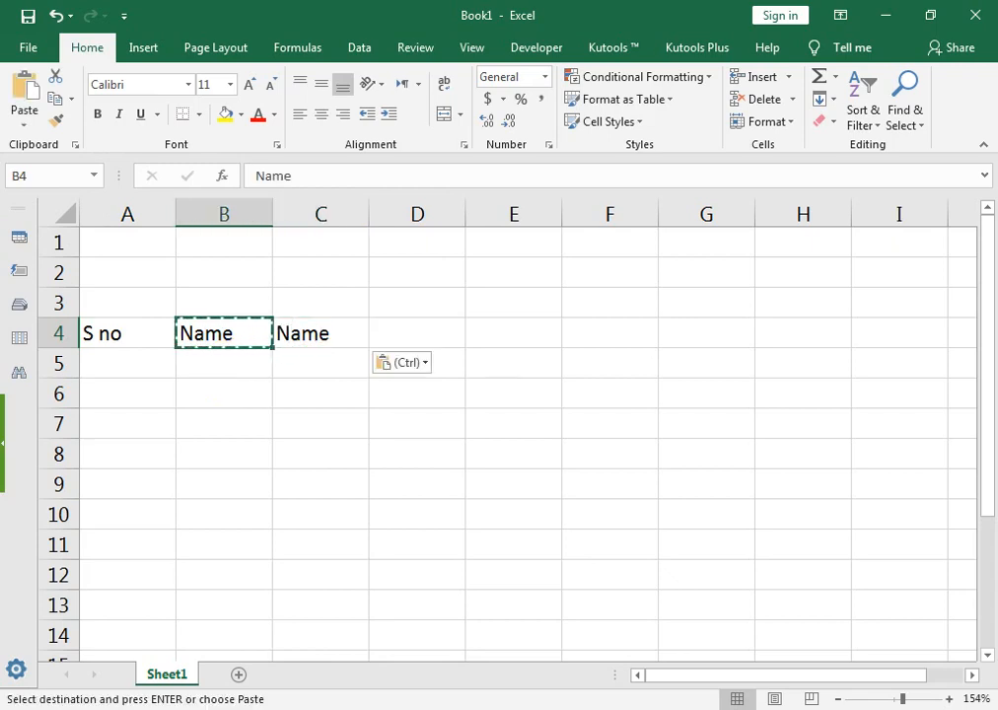
text(Invoice No)
key(ctrl+Return)
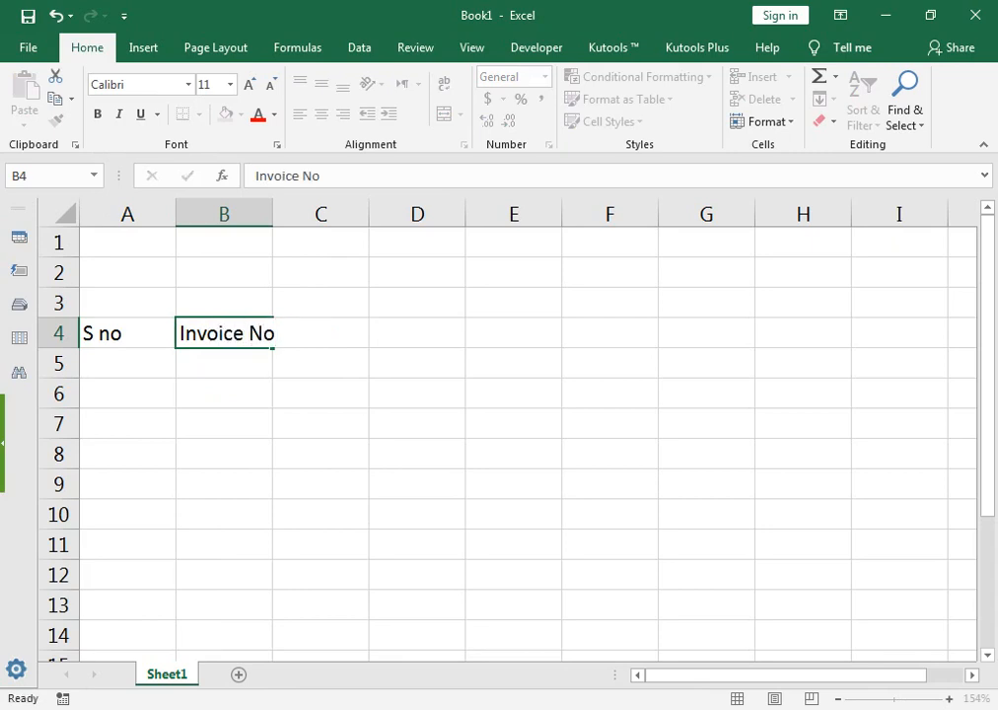
key(Right)
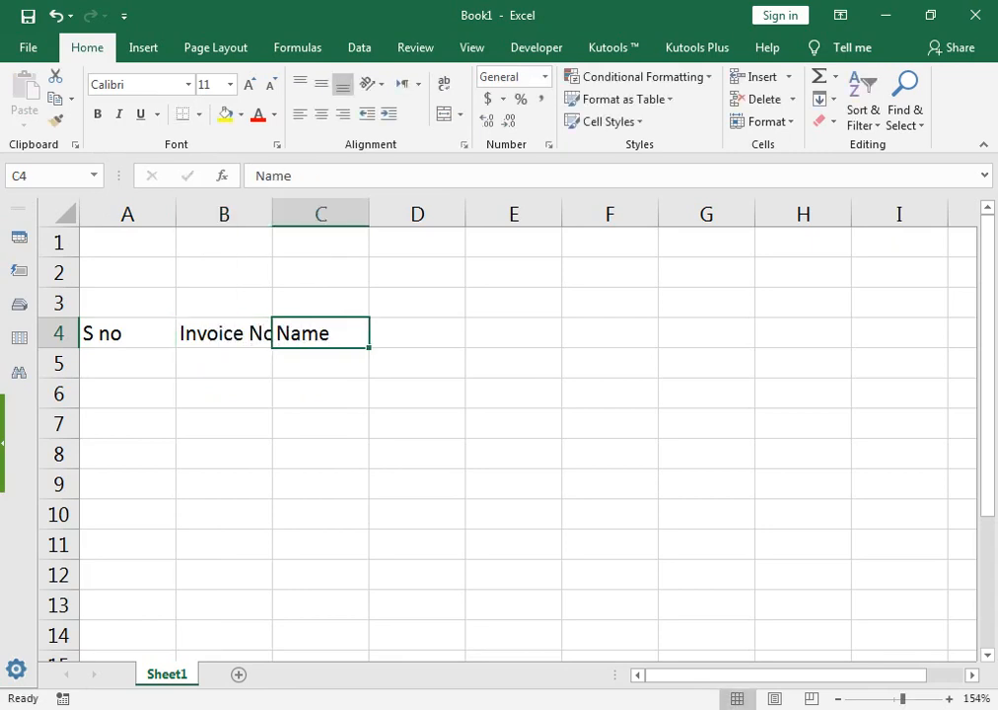
double_click(273, 214)
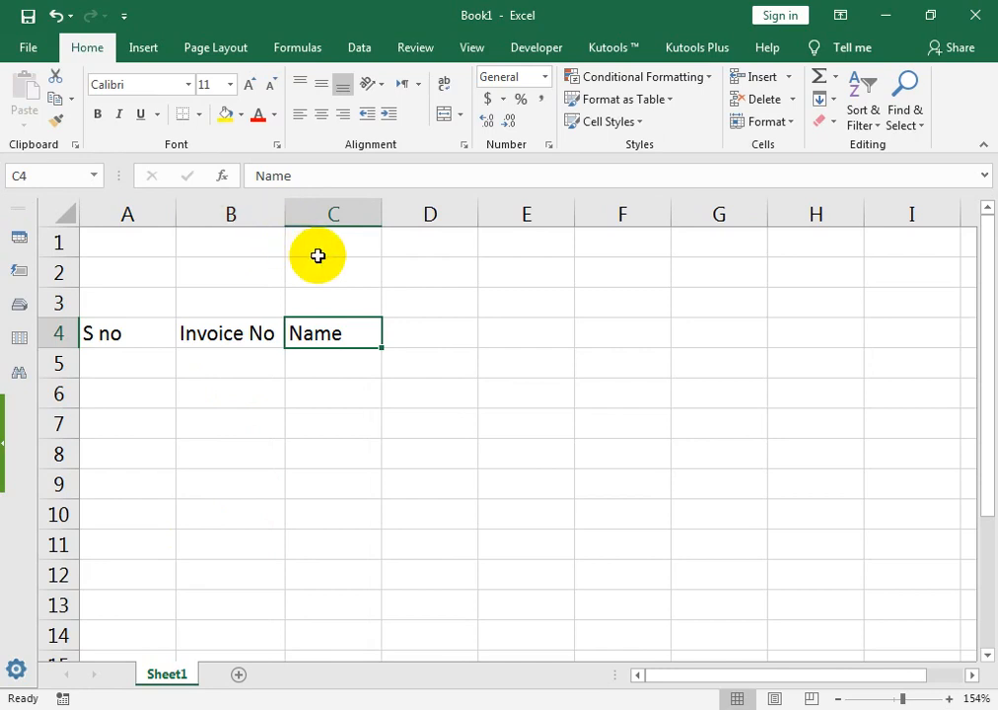
Step: Enter the headers Amount in D4, Due Date in E4 and Today in F4
key(Right)
text(Amount)
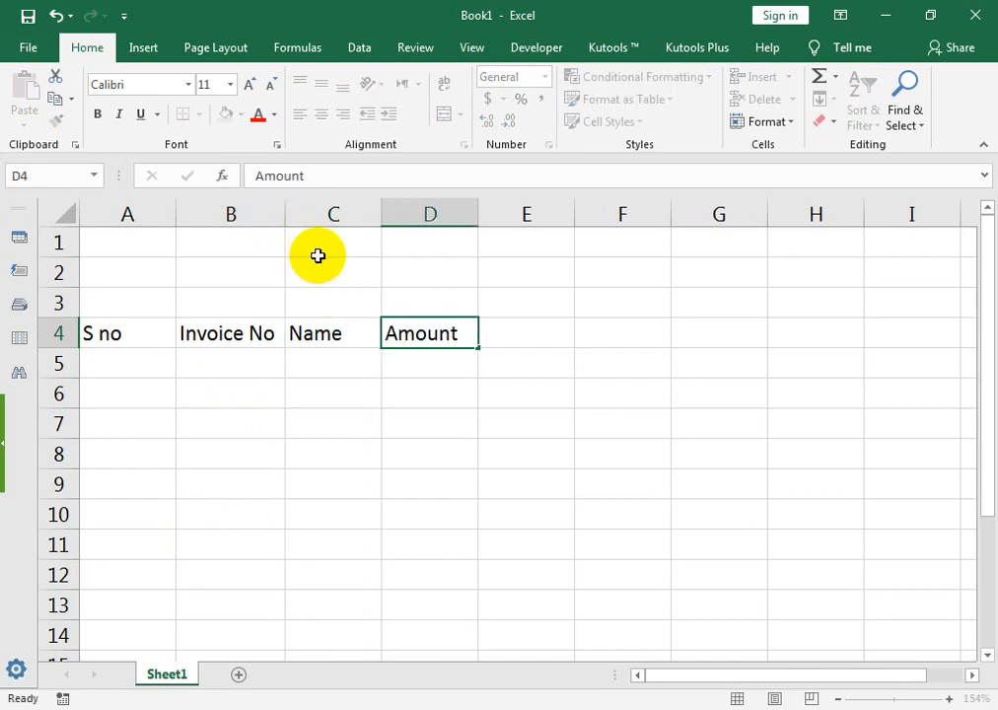
key(Right)
text(D)
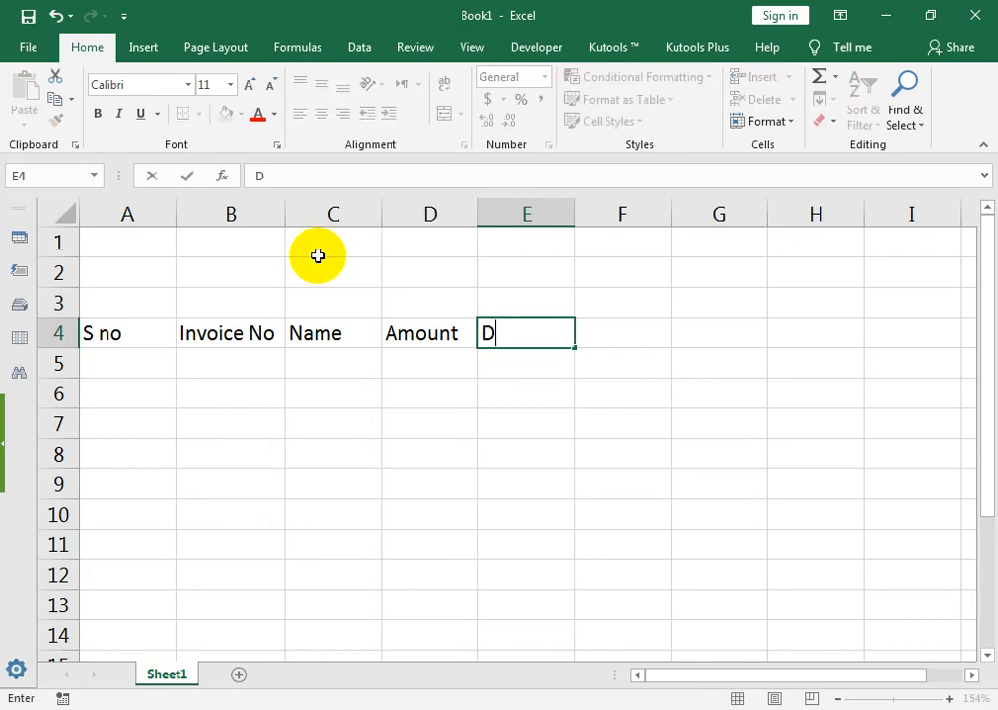
text(ue Date)
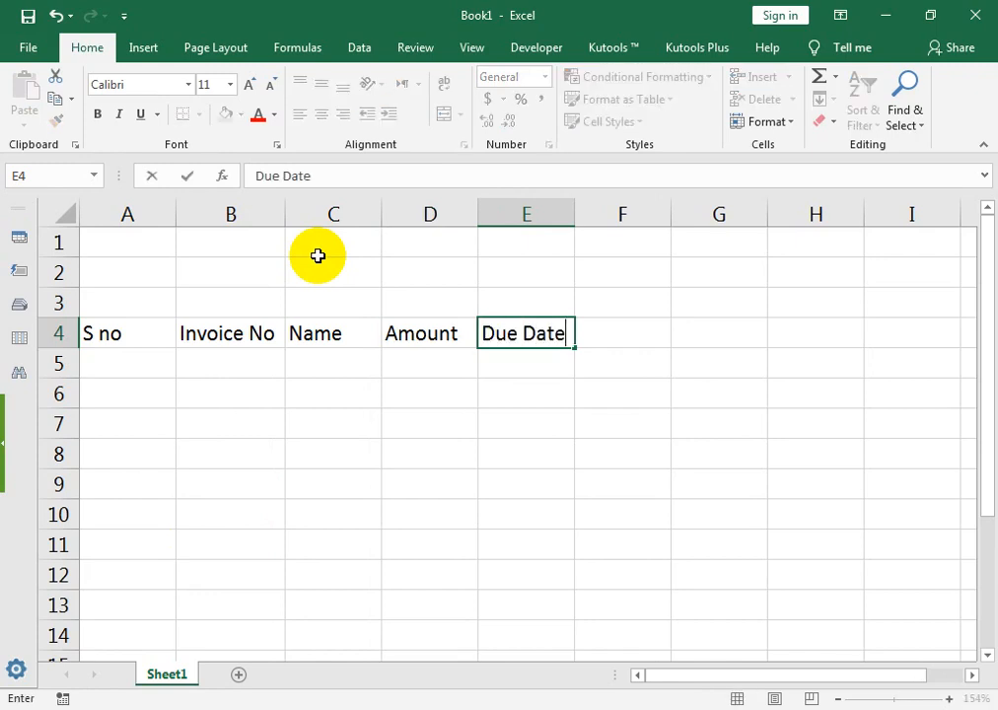
key(Right)
text(Today)
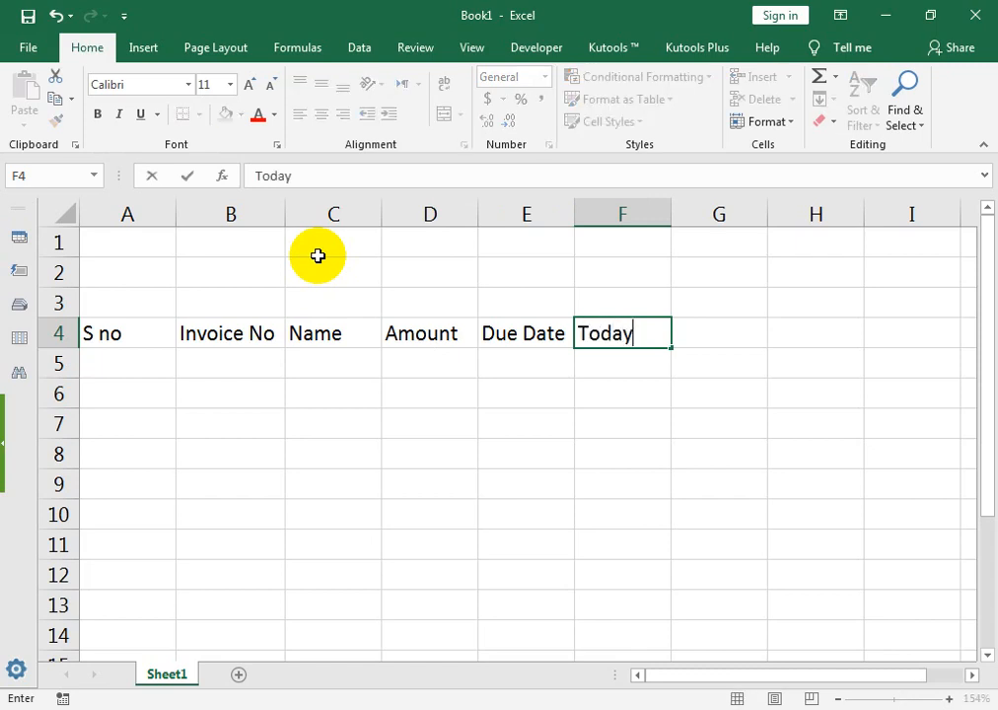
Step: Enter the header Difference in G4 with its spelling correct
key(Right)
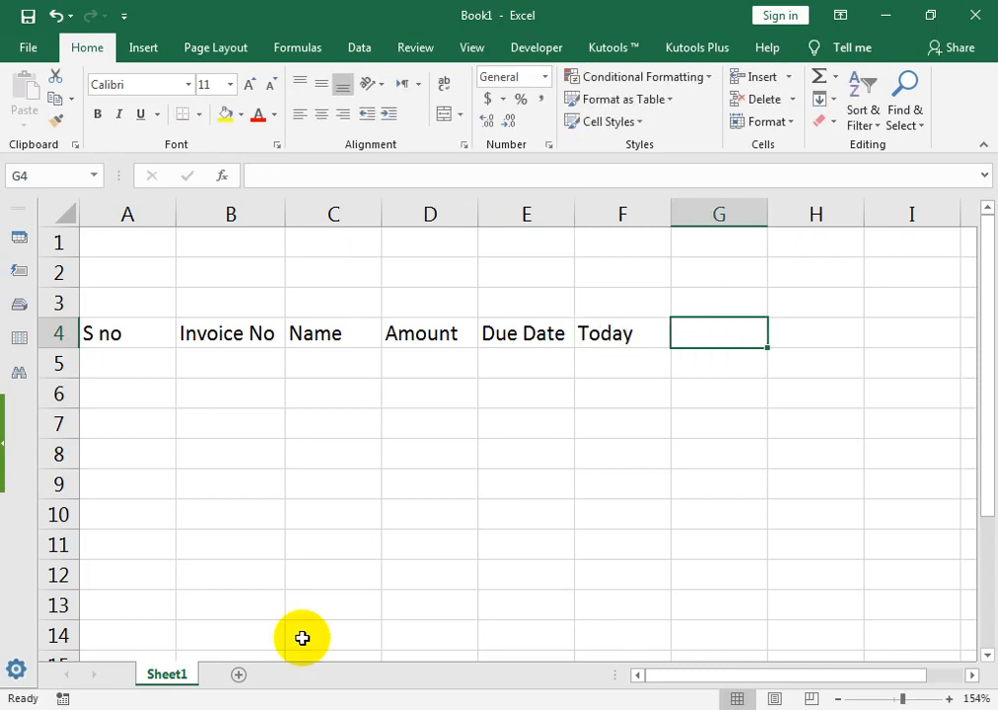
text(Diffe)
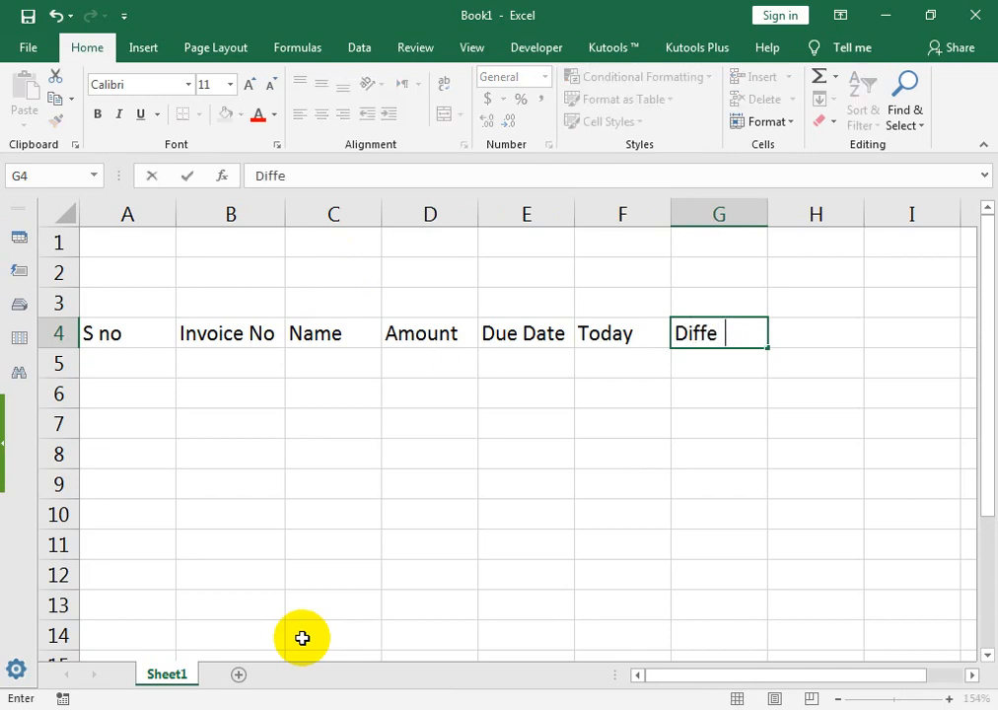
text(rencwe)
key(BackSpace)
key(BackSpace)
text(w)
key(Return)
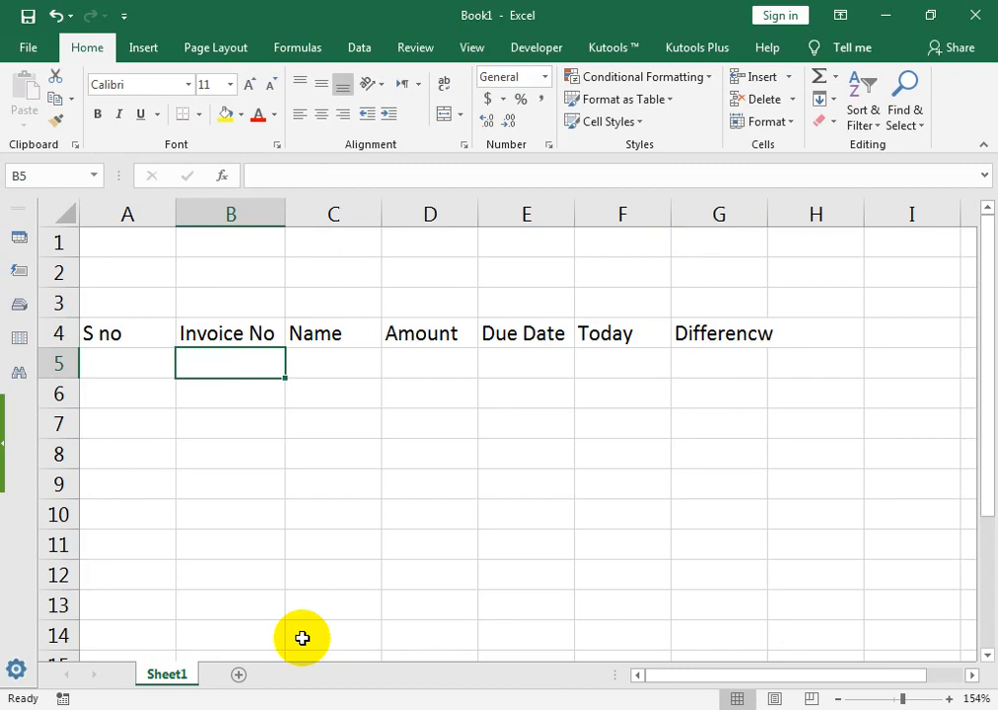
key(Left)
key(Up)
key(ctrl+Right)
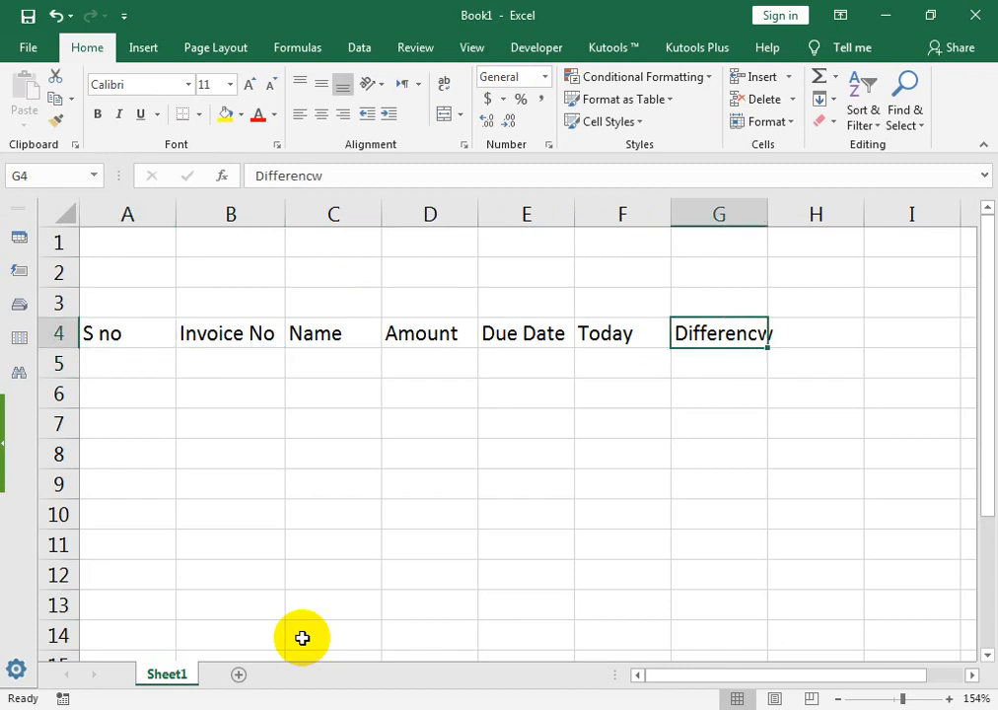
key(F2)
key(BackSpace)
text(e)
key(Return)
Step: Fill the S no column with the serial numbers 1 to 7 in A5:A11
key(Left)
key(Left)
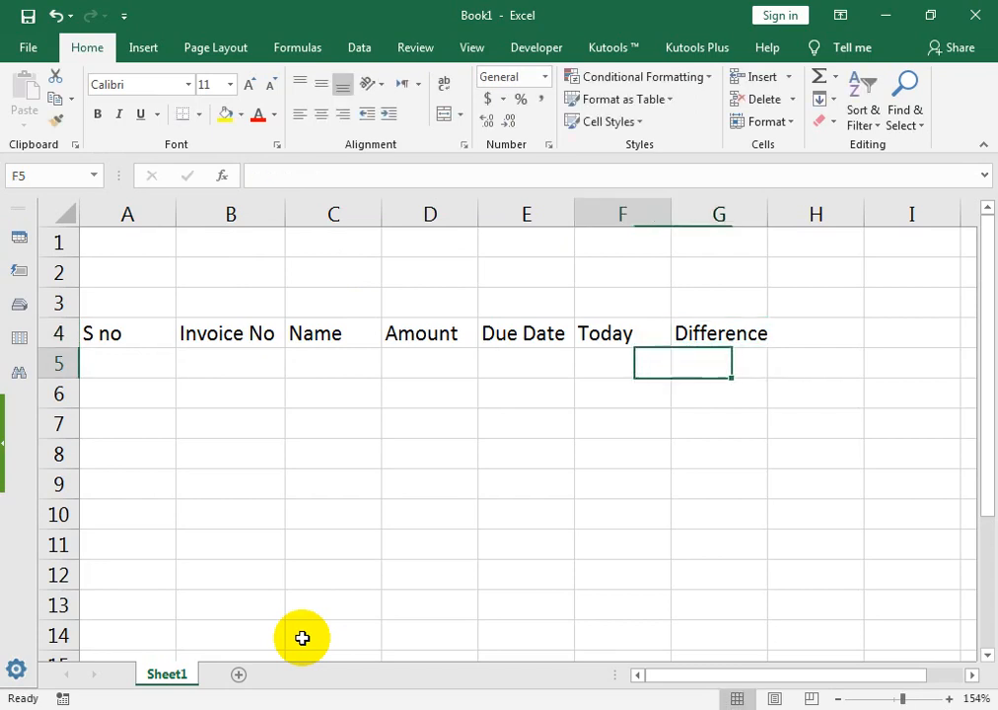
key(Home)
text(1)
key(Return)
text(2)
key(Return)
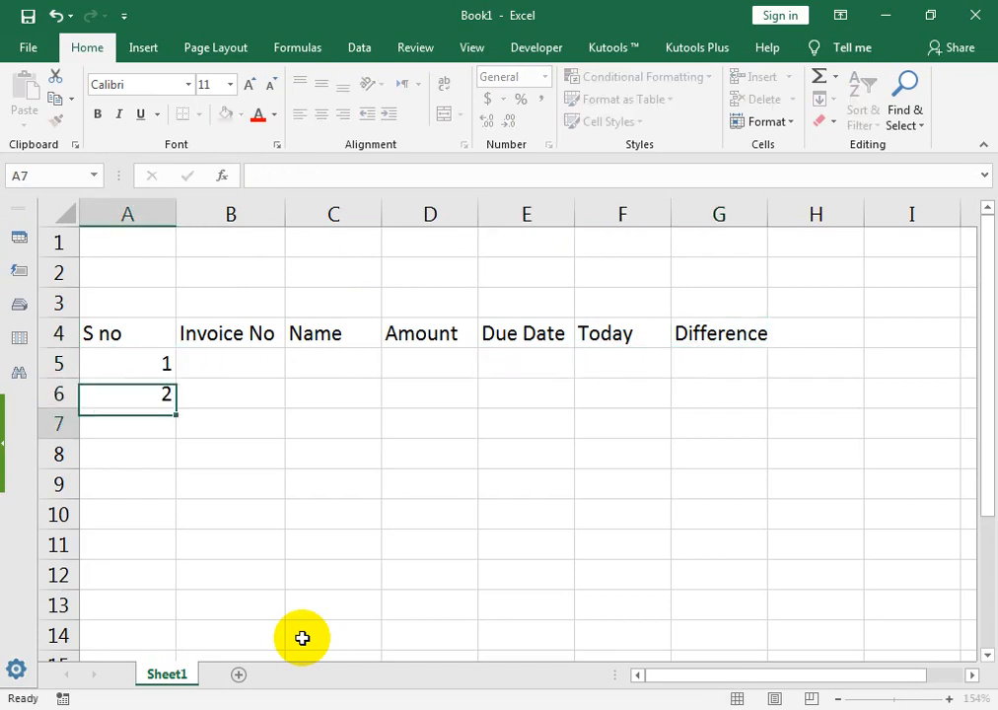
drag(142, 356, 163, 555)
click(148, 403)
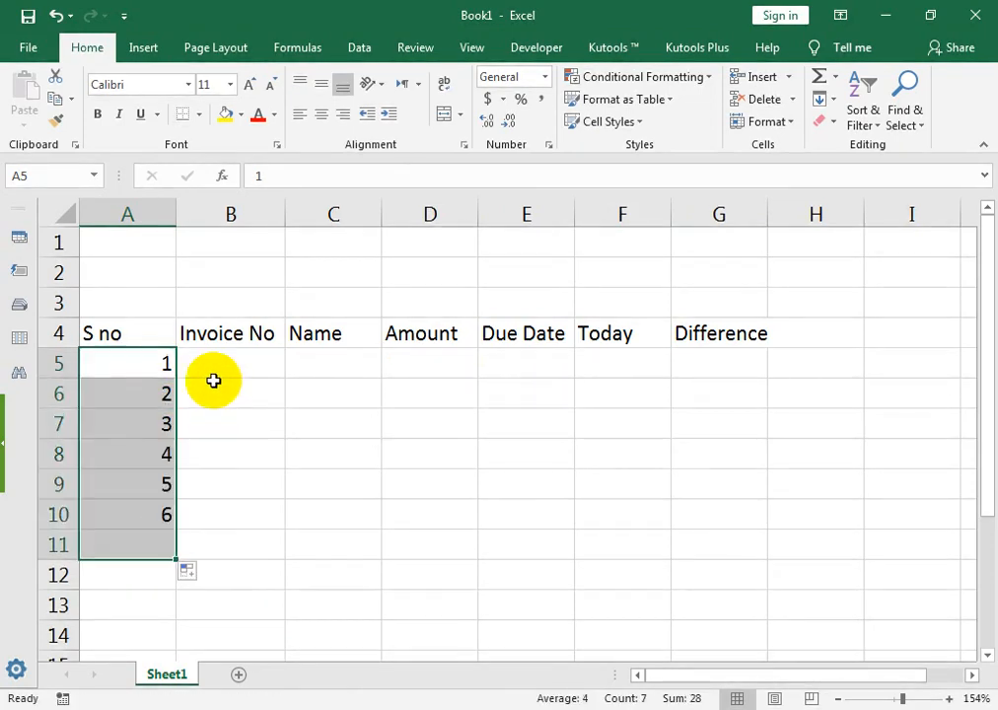
Step: Enter invoice number AM-0145 in B5 and fill the series down to AM-0151 in B11
click(214, 375)
text(a)
key(BackSpace)
text(AM-0145)
key(Return)
click(281, 366)
click(287, 383)
click(276, 363)
drag(285, 379, 270, 564)
Step: Set the header in C4 to City Name and widen column C slightly to fit it
click(338, 364)
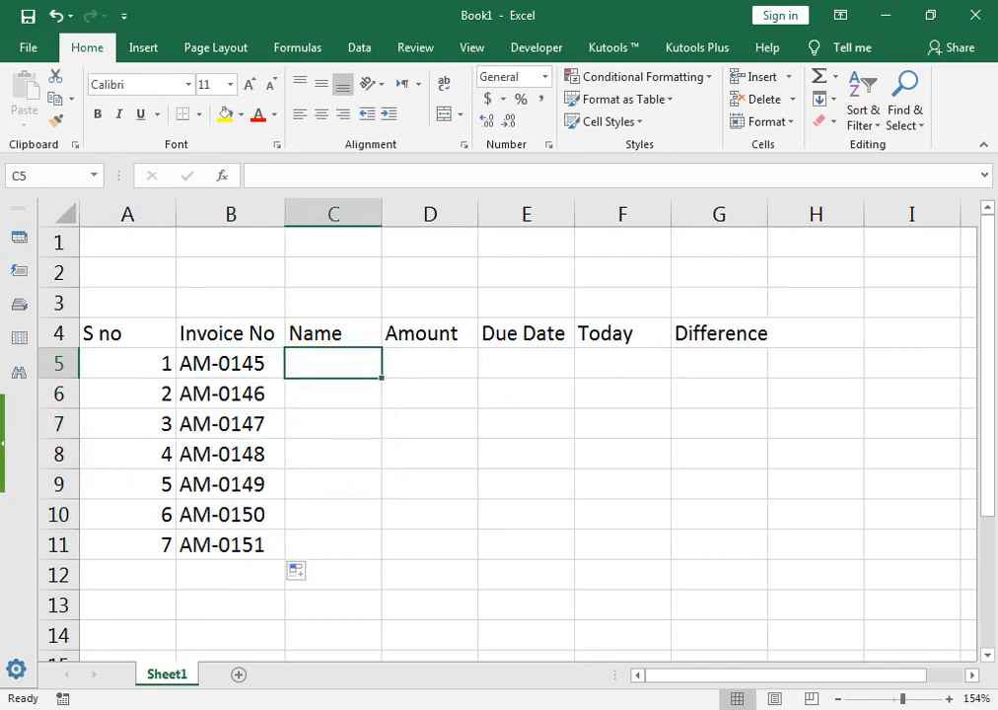
key(Up)
text(City)
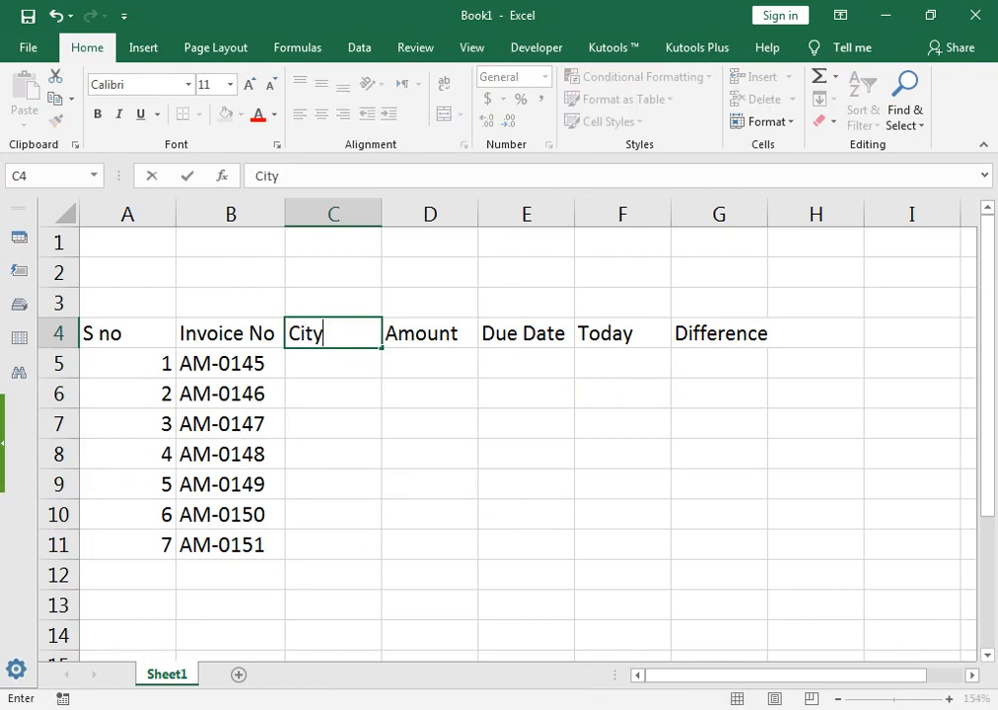
text( Name)
key(Return)
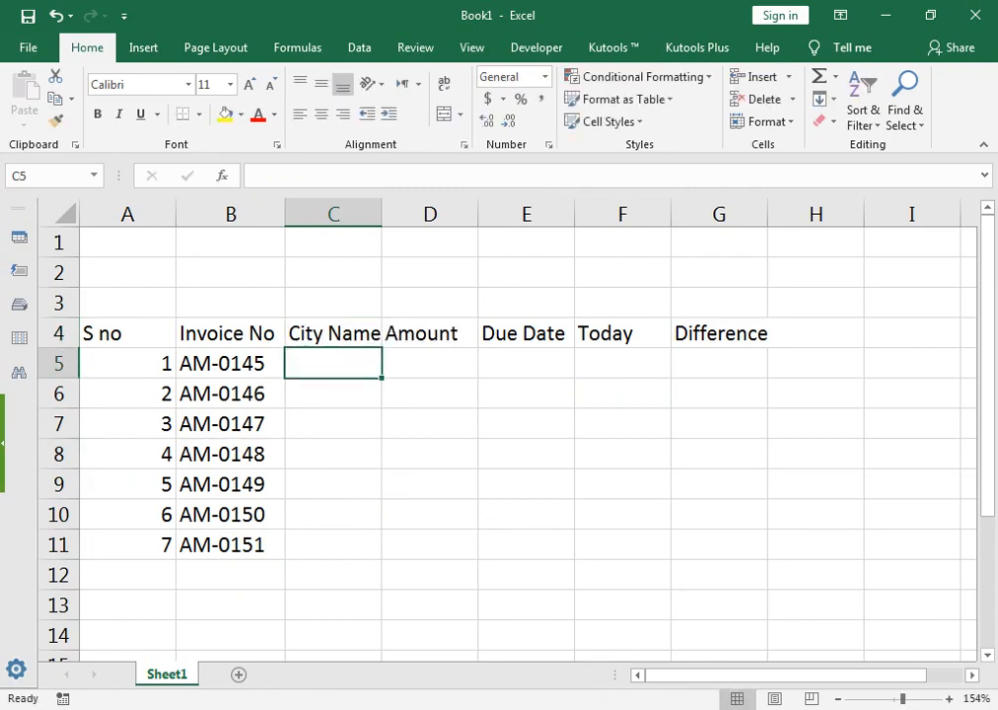
drag(380, 215, 391, 207)
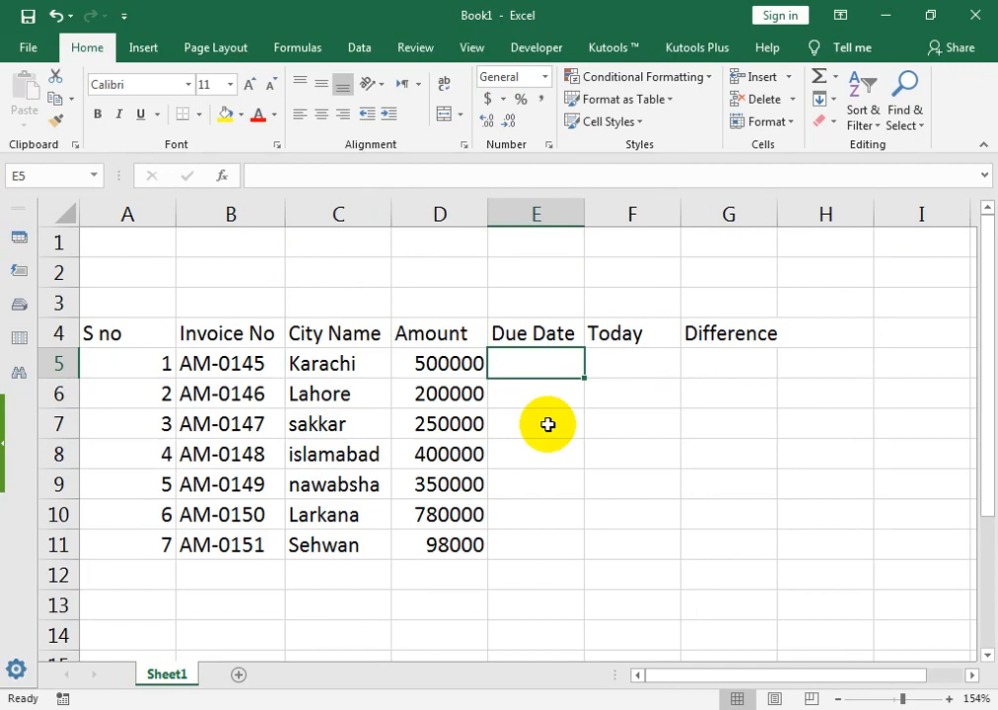
Step: Enter the formula =TODAY() in F5 under the Today header
key(Right)
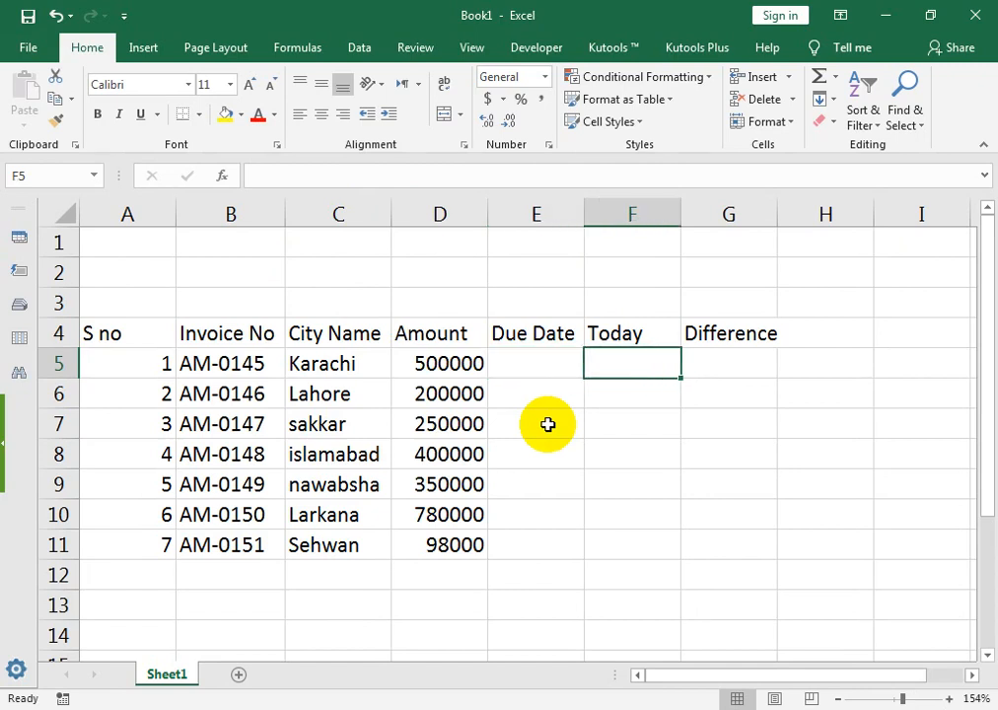
text(=to)
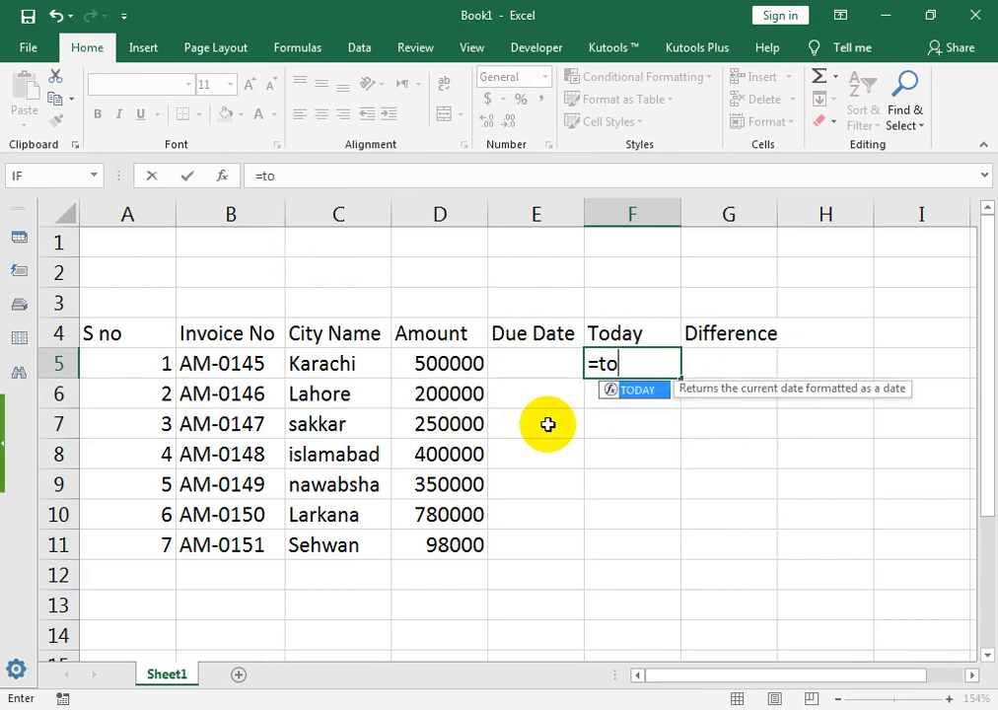
text(dya)
key(BackSpace)
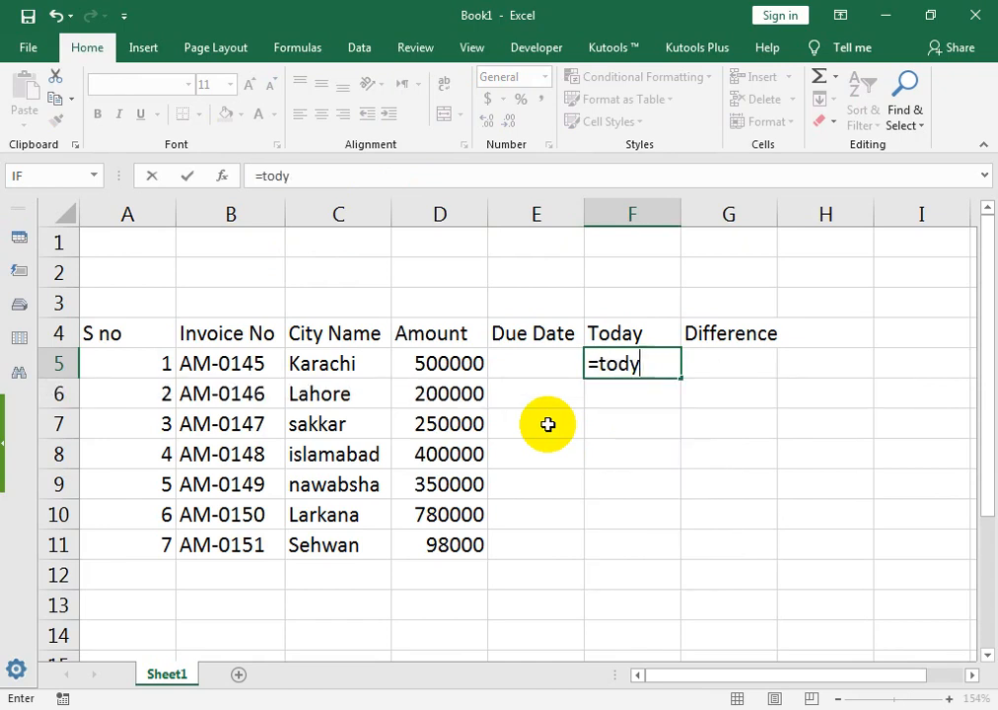
key(BackSpace)
text(ay)
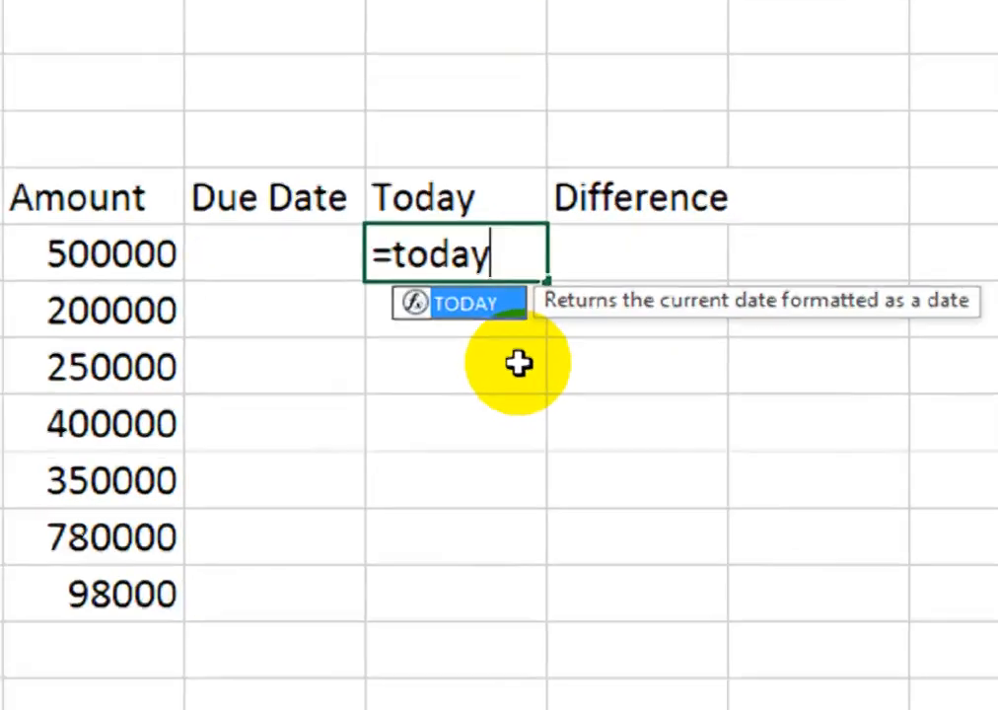
text(())
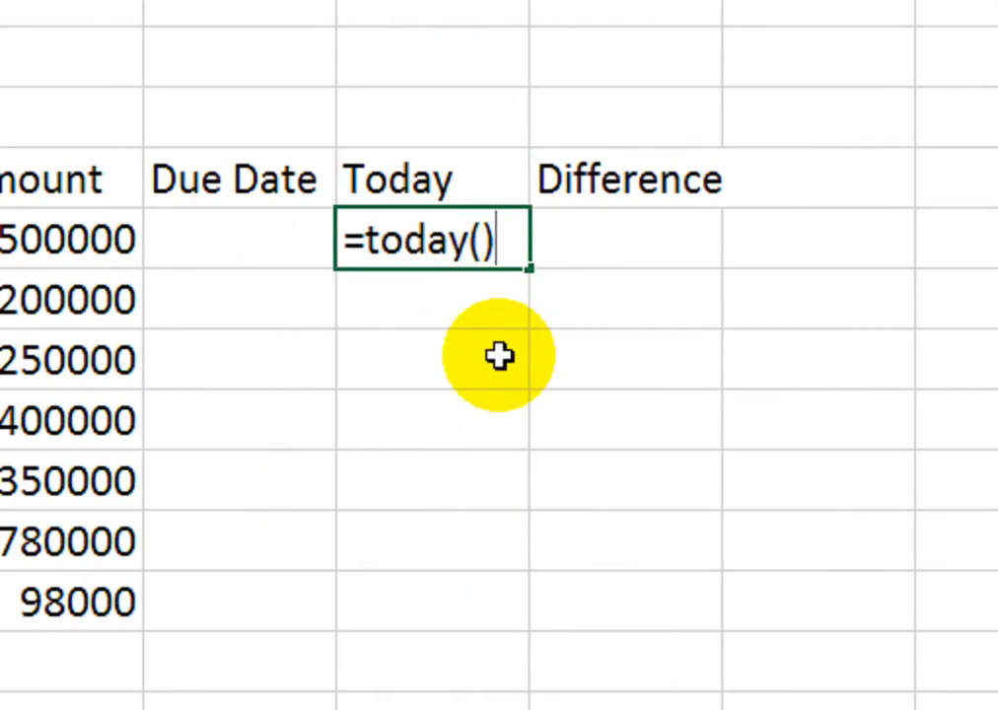
key(Return)
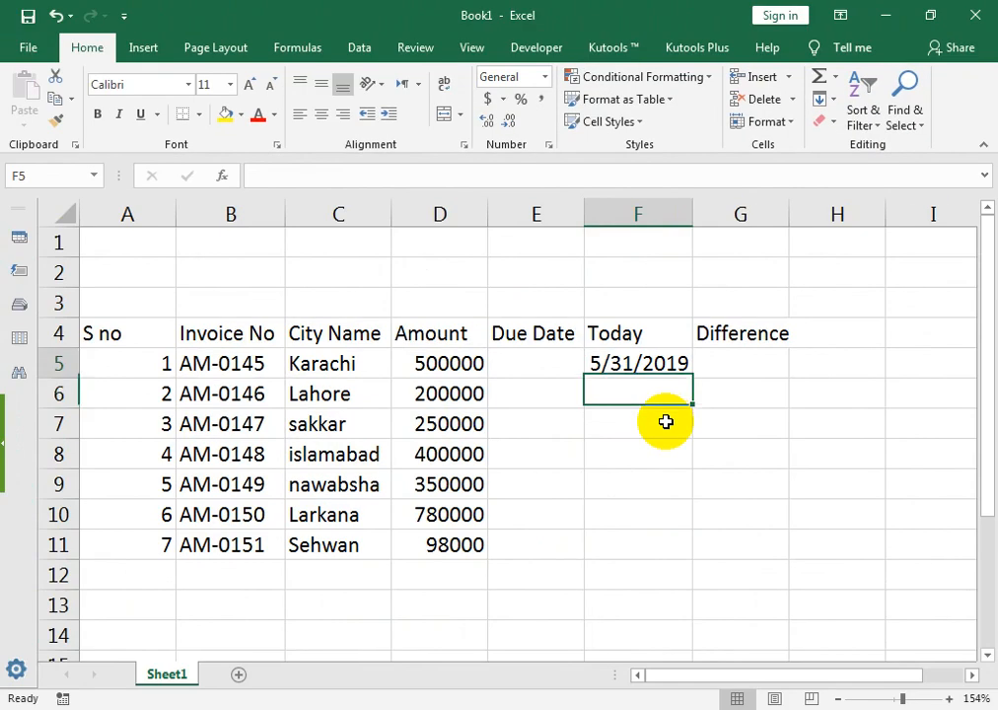
Step: Fill the TODAY formula from F5 down through F11
key(Up)
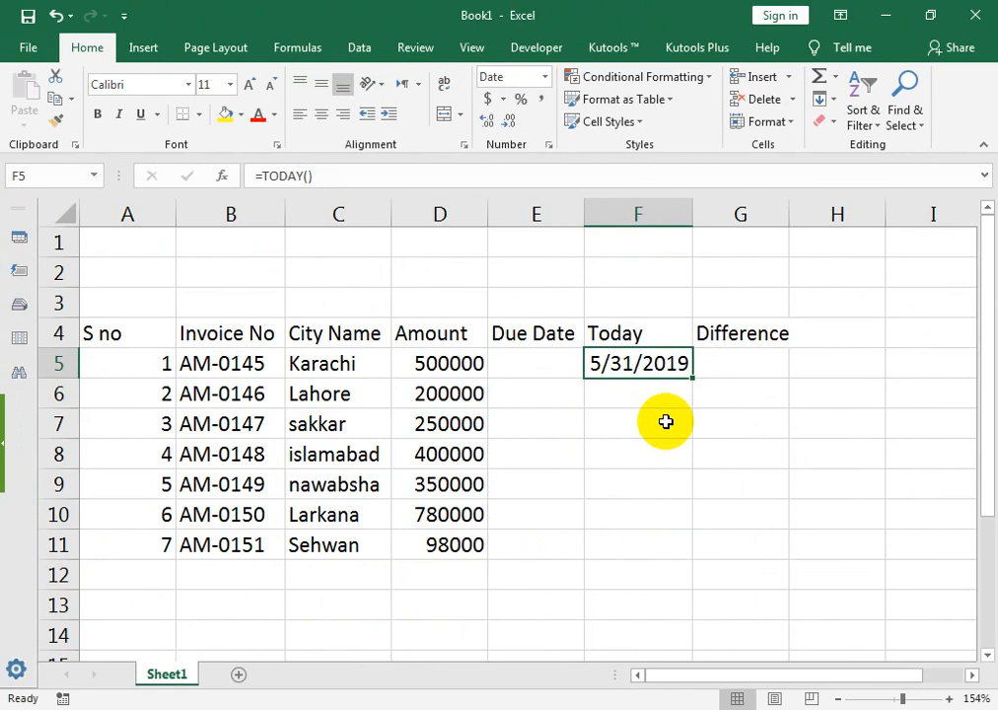
key(shift+Down)
key(shift+Down)
key(shift+Down)
key(shift+Down)
key(shift+Down)
key(shift+Down)
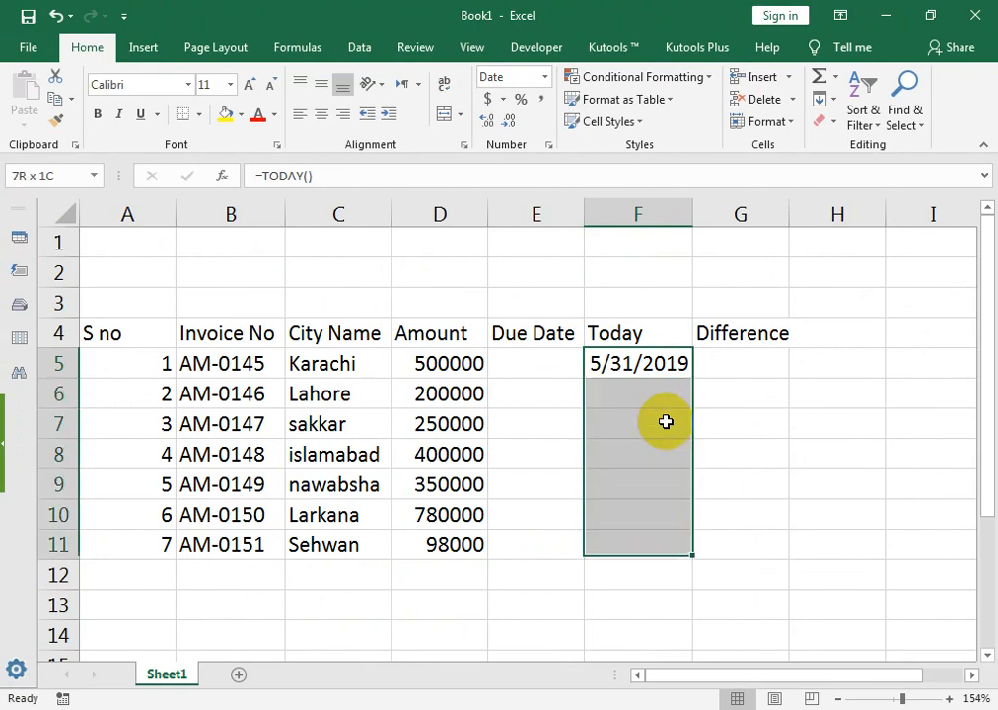
key(ctrl+d)
Step: Enter 5/26/2019 as the due date for the Karachi invoice in E5
key(Left)
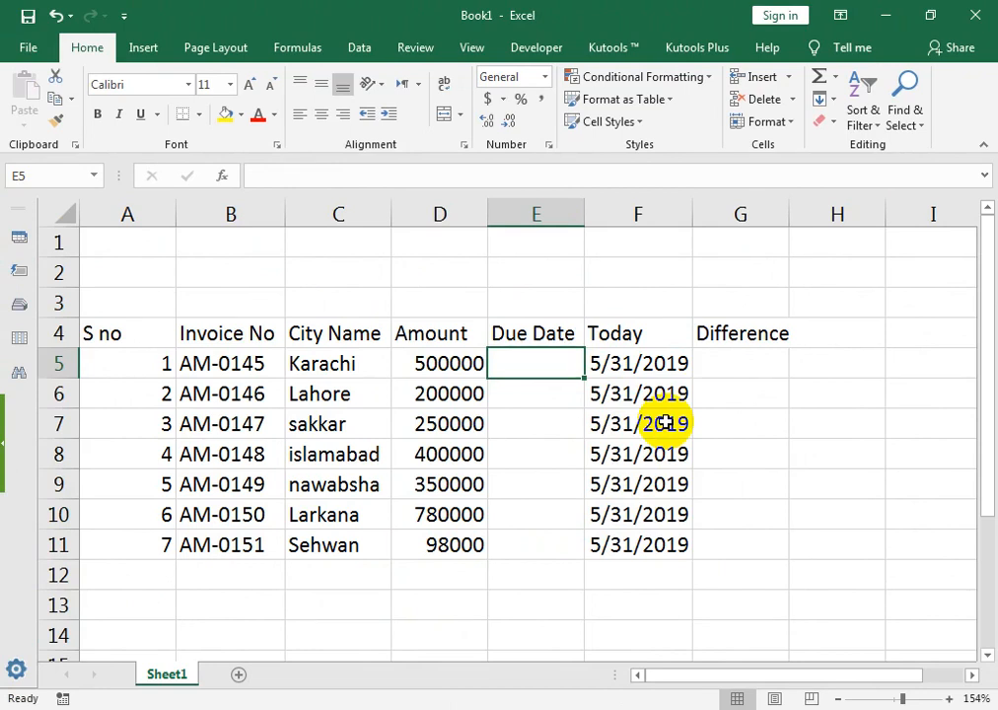
text(26-)
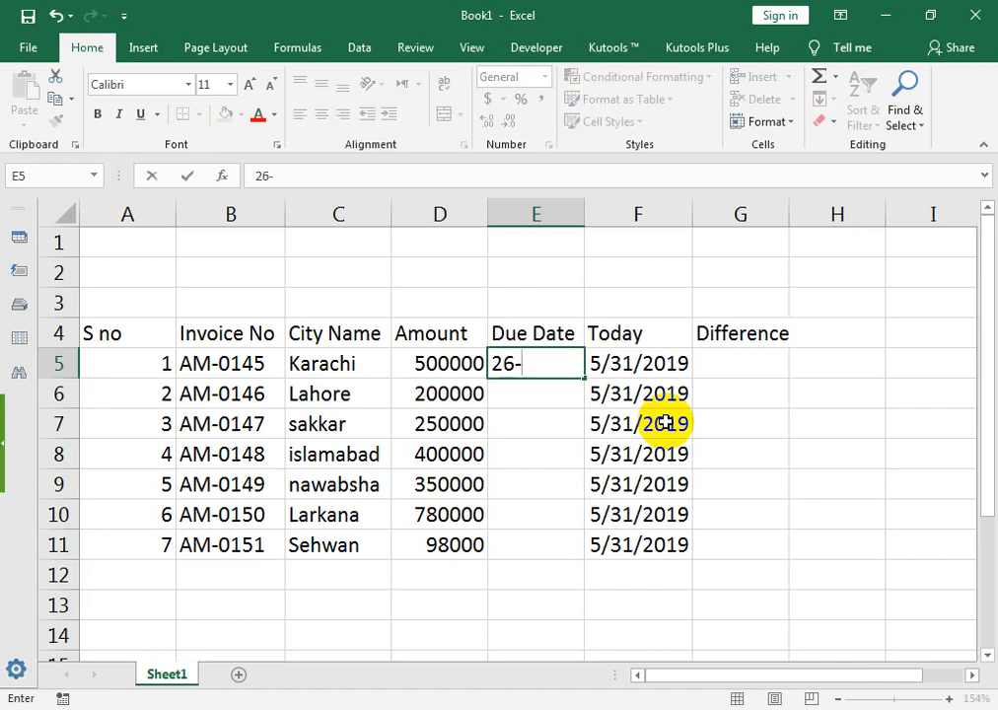
key(BackSpace)
key(BackSpace)
key(BackSpace)
text(5/26/)
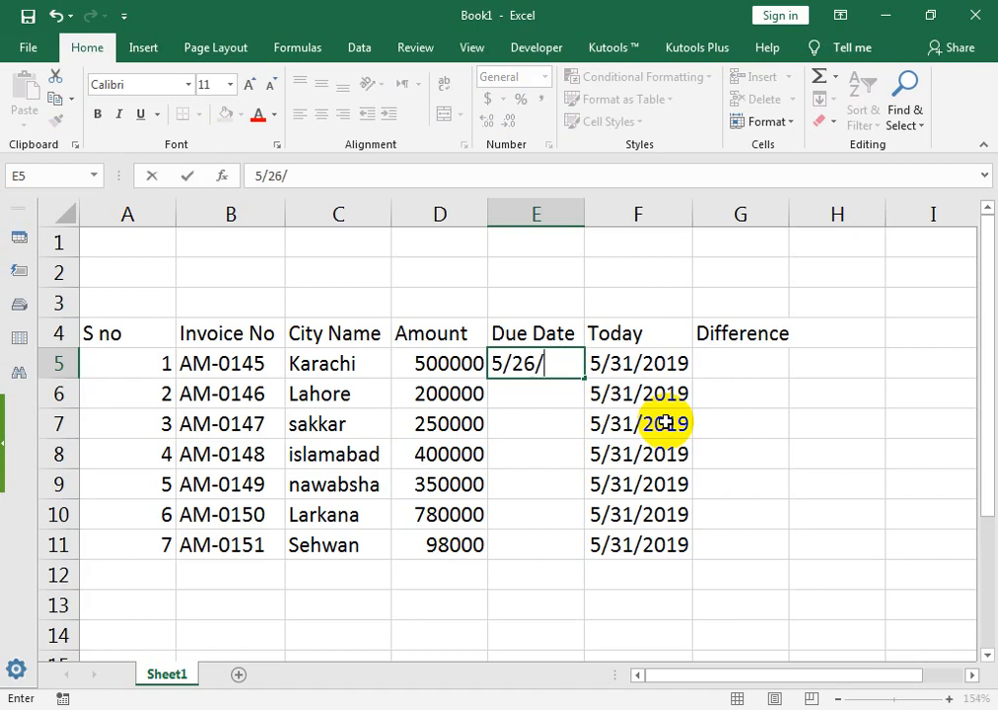
text(2019)
key(Return)
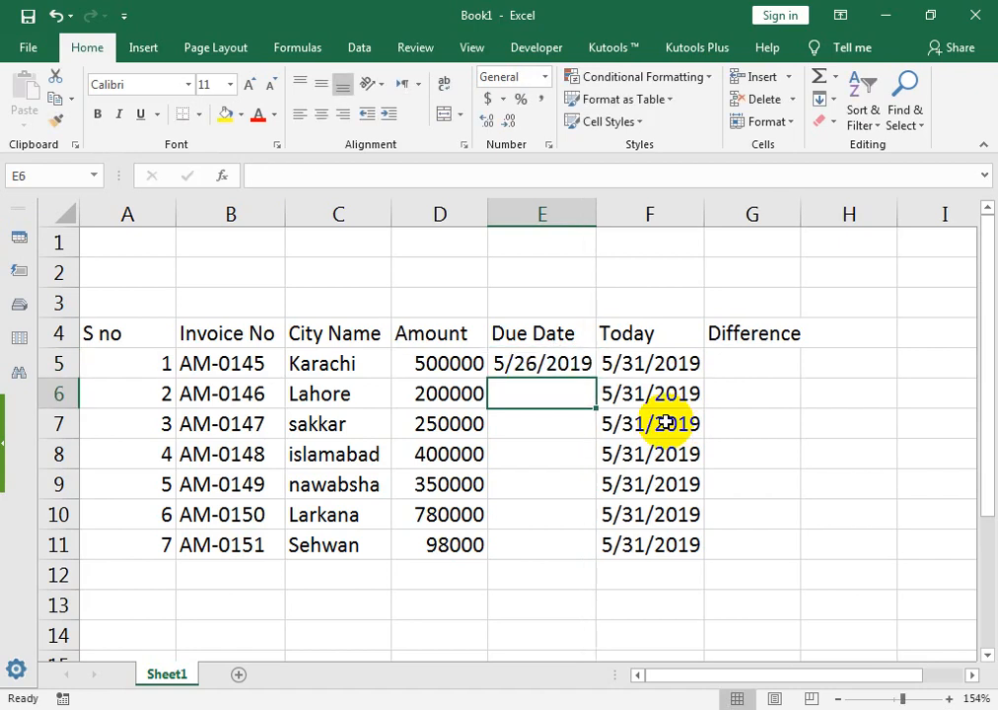
Step: Enter 5/25/19 as the due date for the Lahore invoice in E6
text(5/26)
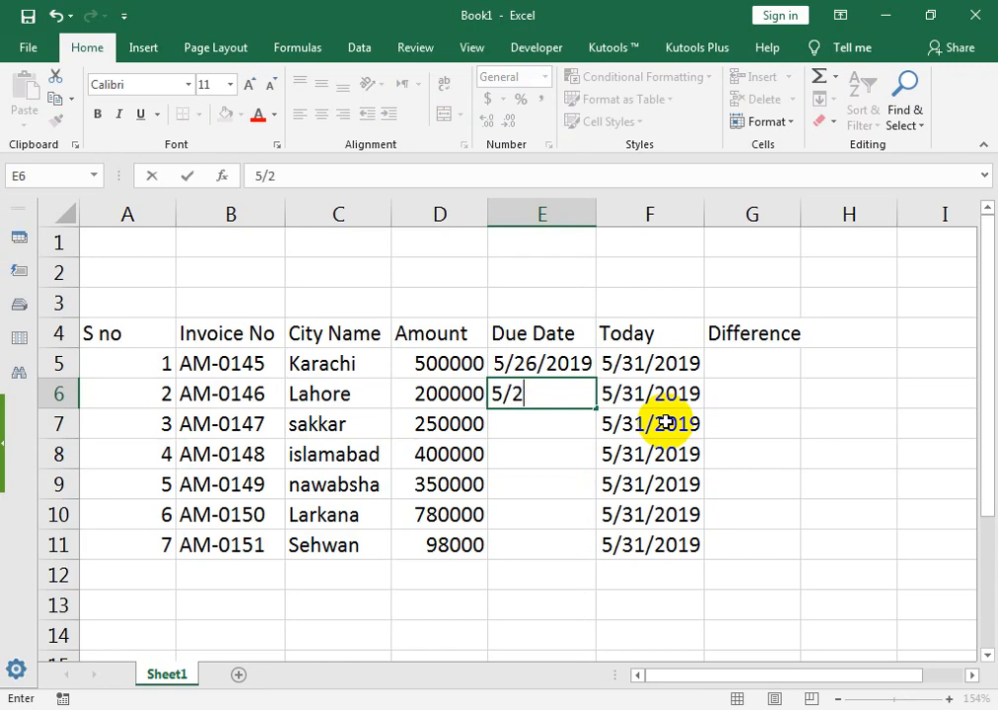
key(BackSpace)
text(5/19)
key(Return)
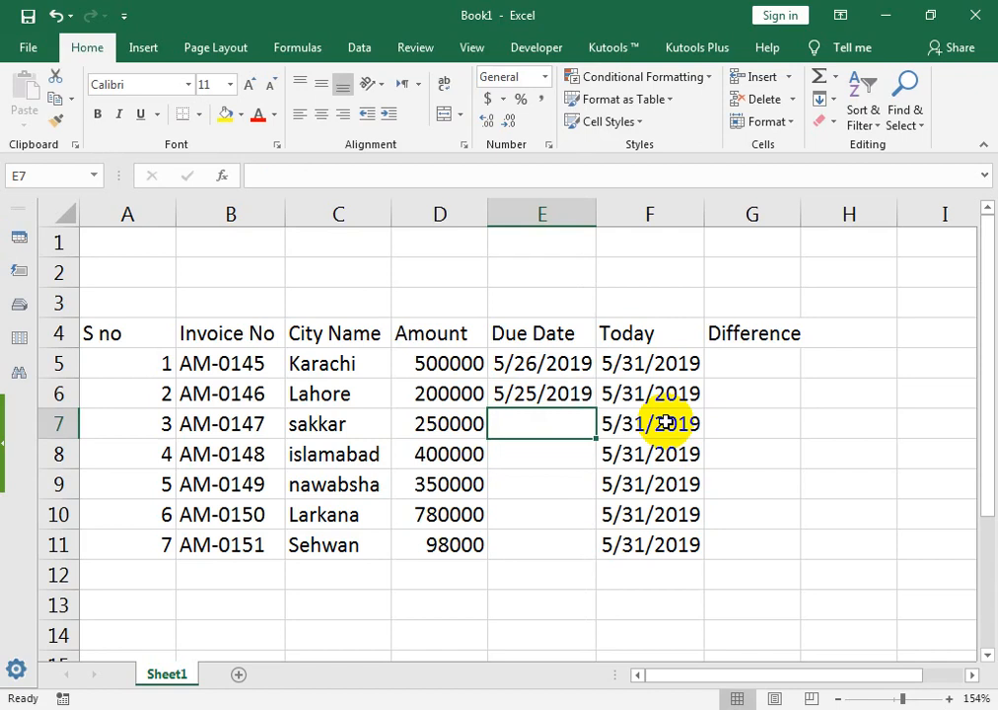
Step: Enter the due dates 5/20/2019 in E7 for sakkar and 6/5/2019 in E8 for islamabad
text(5/20/)
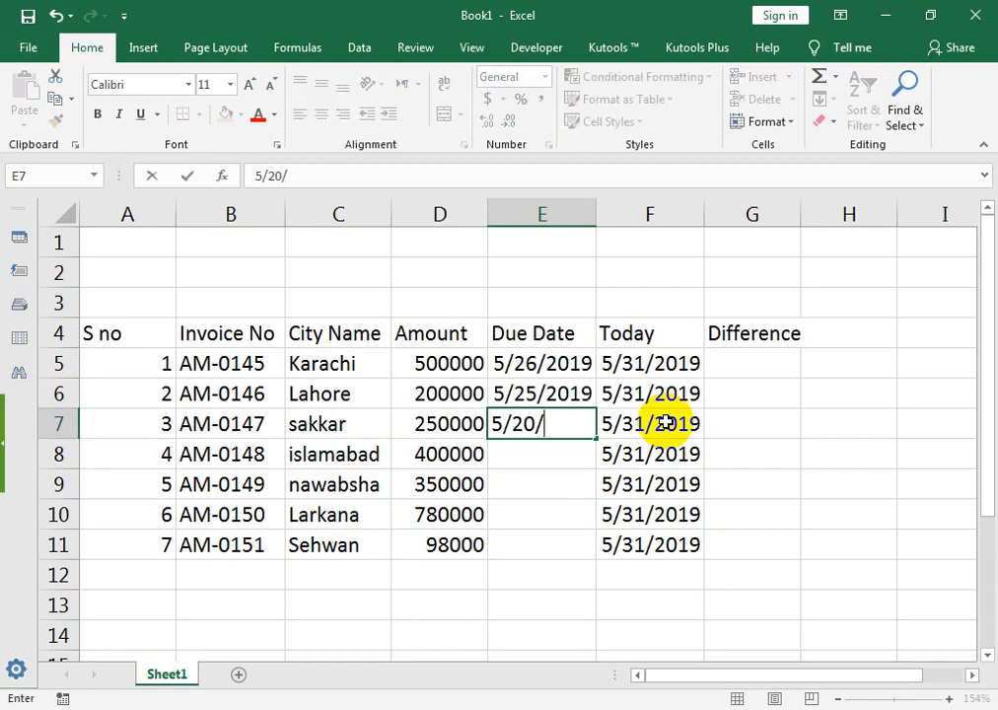
text(2019)
key(Return)
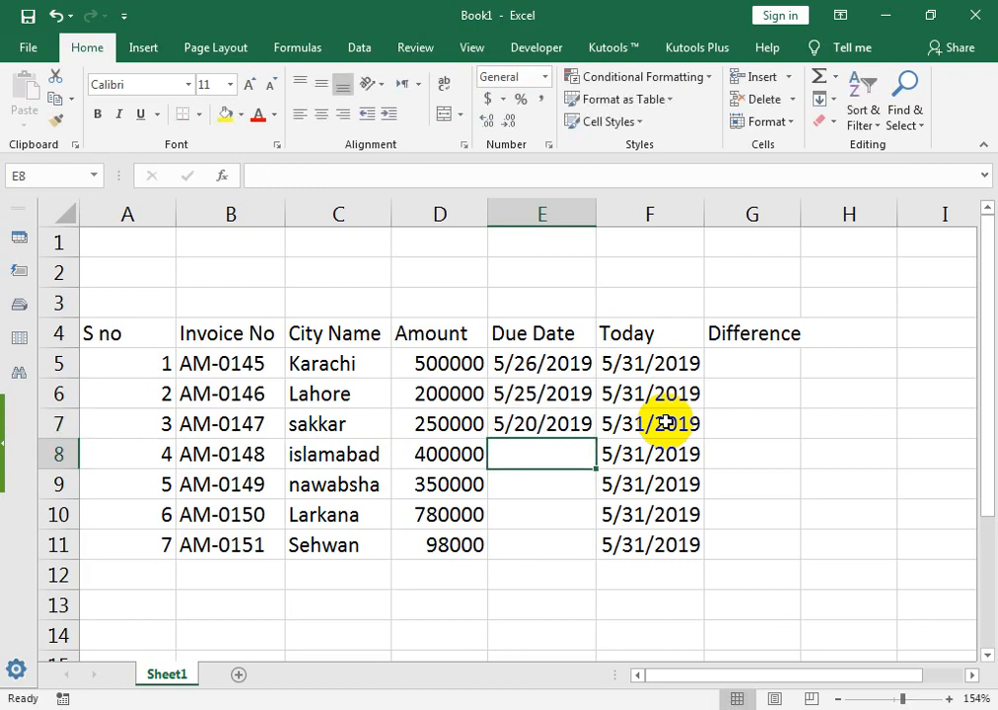
text(69)
key(BackSpace)
text(/5/2019)
key(Return)
Step: Enter 6/15/2019 as the due date for the nawabsha invoice in E9
text(15)
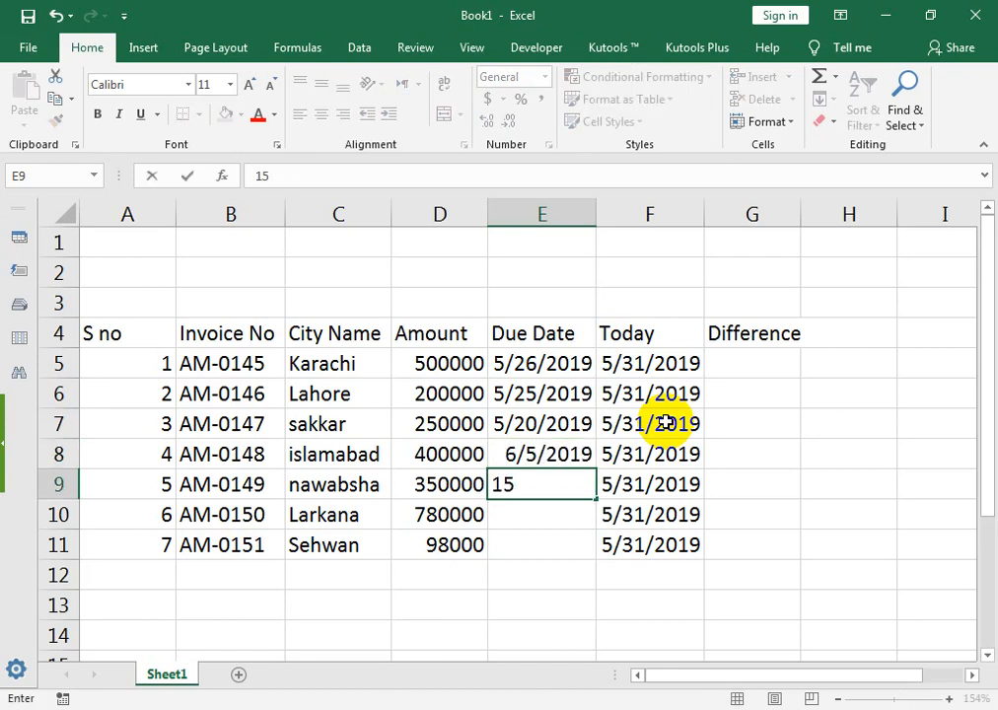
key(BackSpace)
key(BackSpace)
text(6/15/2019)
key(Return)
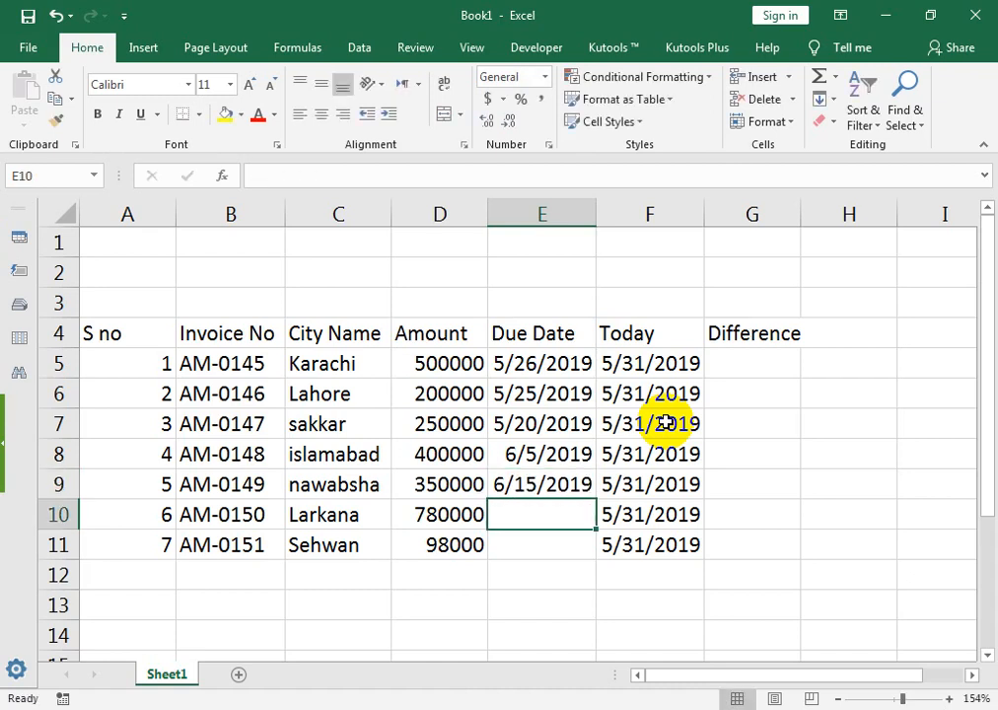
Step: Enter 6/20/2019 as the due date for the Larkana invoice in E10
text(5)
key(BackSpace)
text(6/)
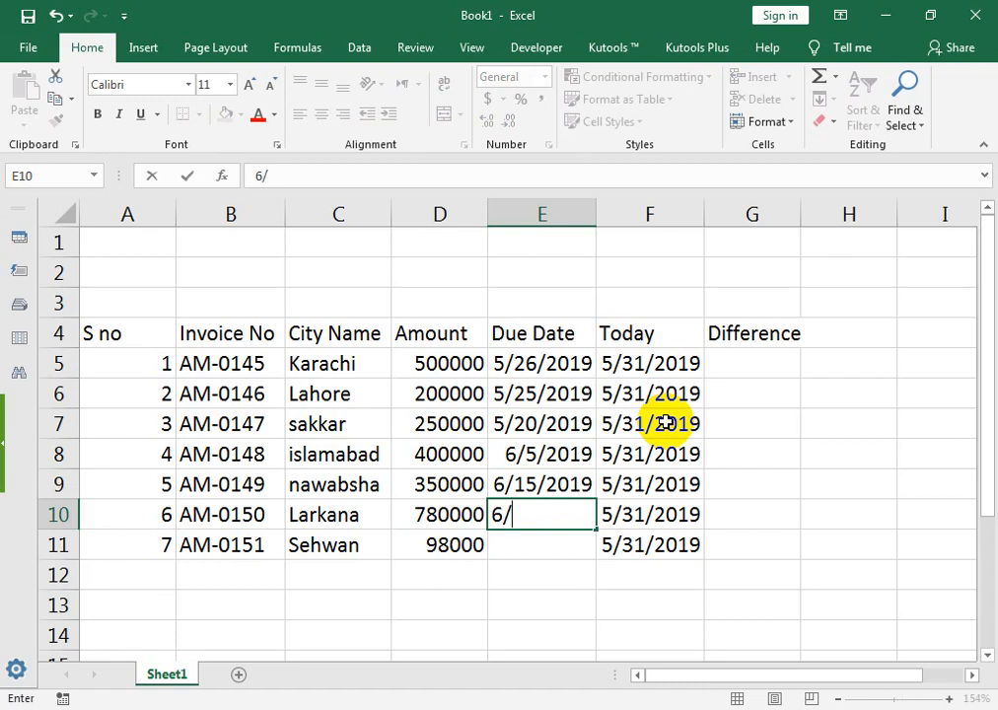
text(20/2019)
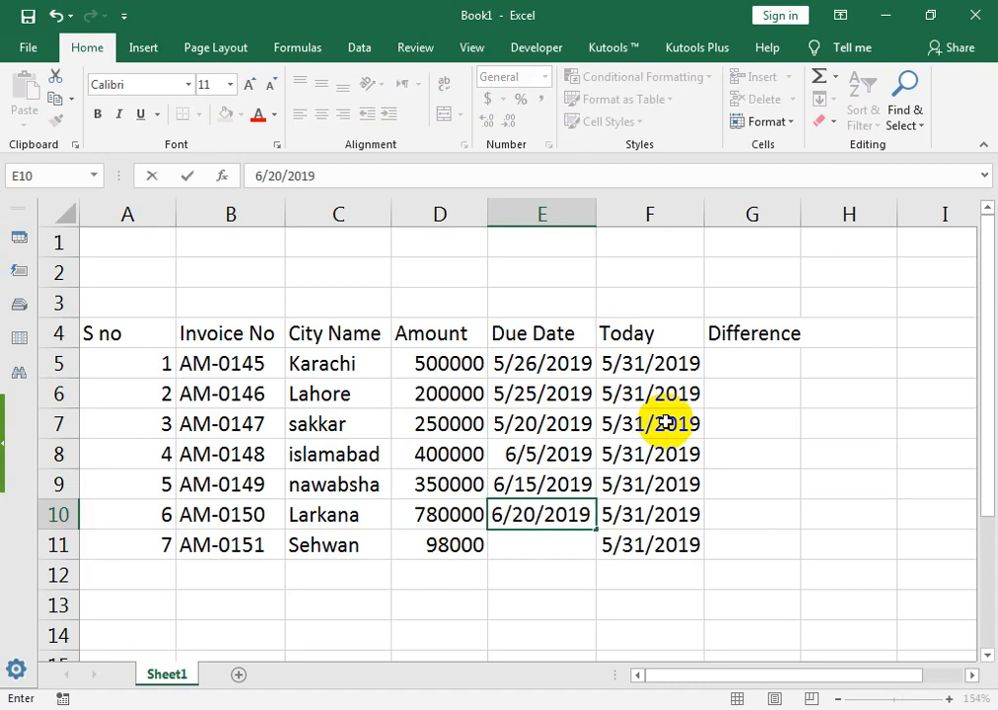
key(Return)
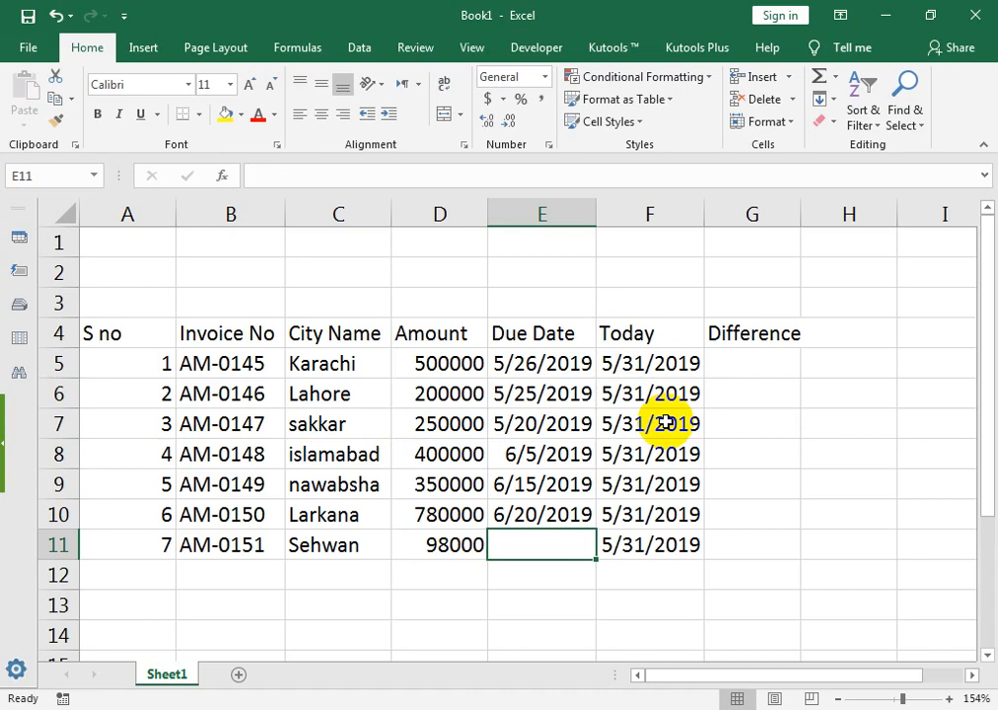
Step: Enter 6/21/2019 as the due date for the Sehwan invoice in E11
text(21/*)
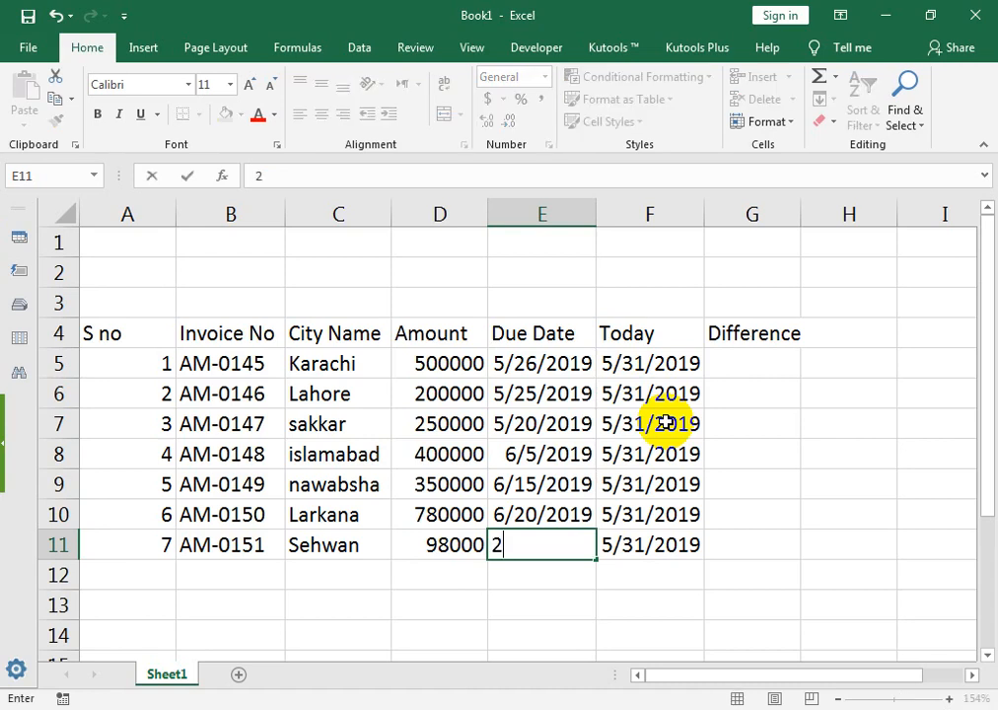
key(BackSpace)
key(BackSpace)
key(BackSpace)
key(BackSpace)
text(6/21/)
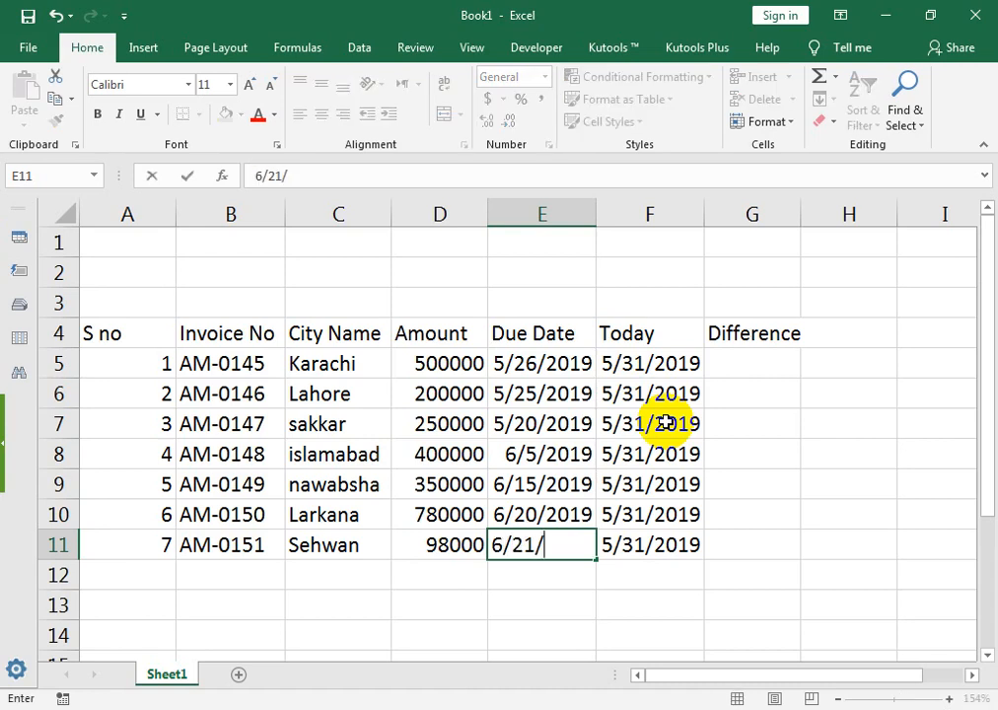
text(2019)
key(Return)
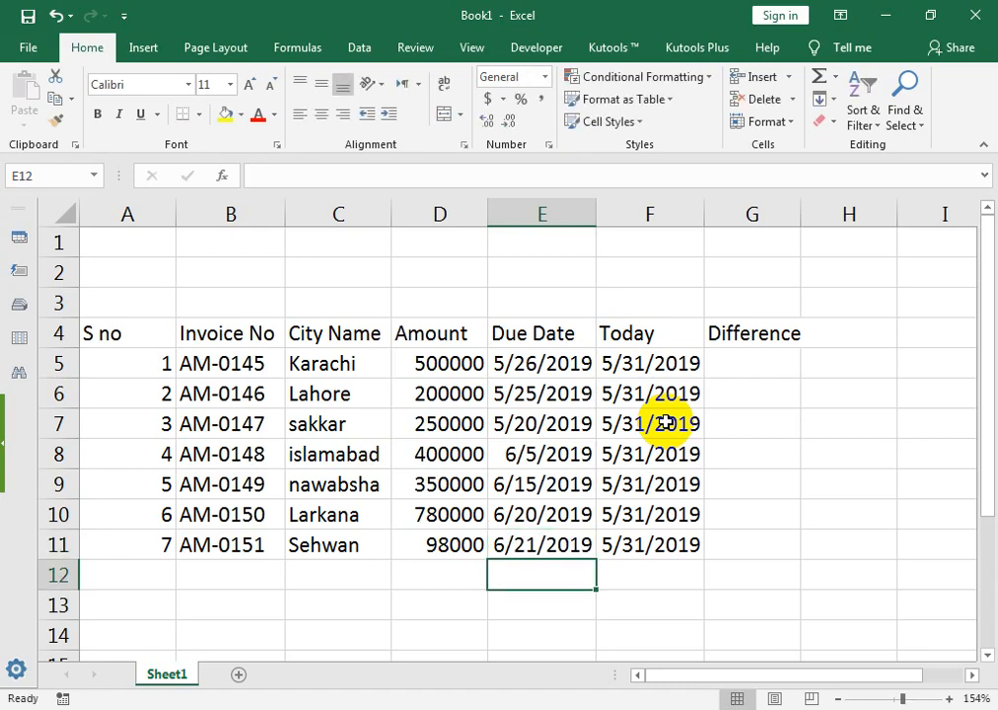
key(Right)
key(Right)
key(Up)
key(Up)
key(ctrl+Up)
key(Down)
text(=)
key(Left)
text(-)
key(Left)
key(Left)
key(Return)
key(Up)
key(Delete)
Step: Enter the formula =E5-F5 in G5 under the Difference header to subtract today's date from the due date
text(=)
key(Left)
key(Left)
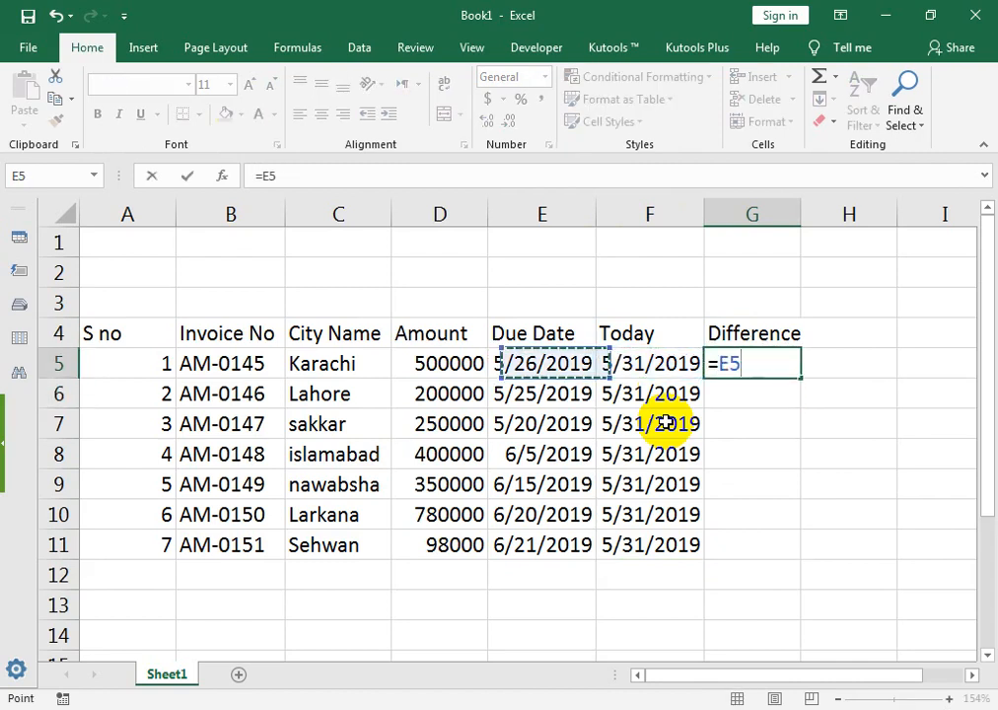
text(-)
key(Left)
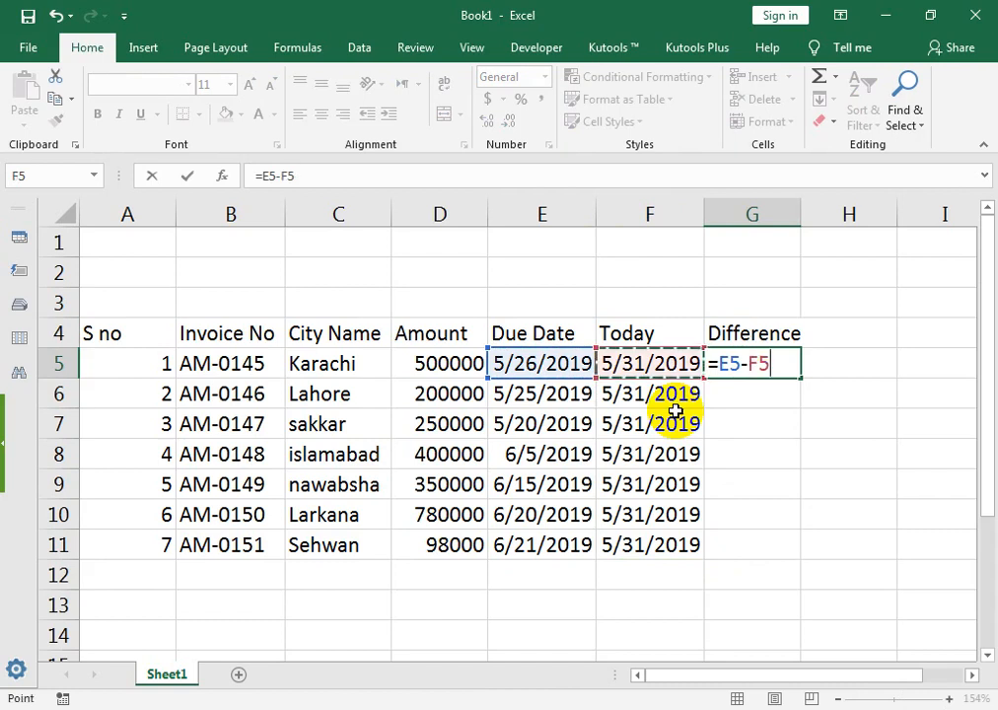
key(Return)
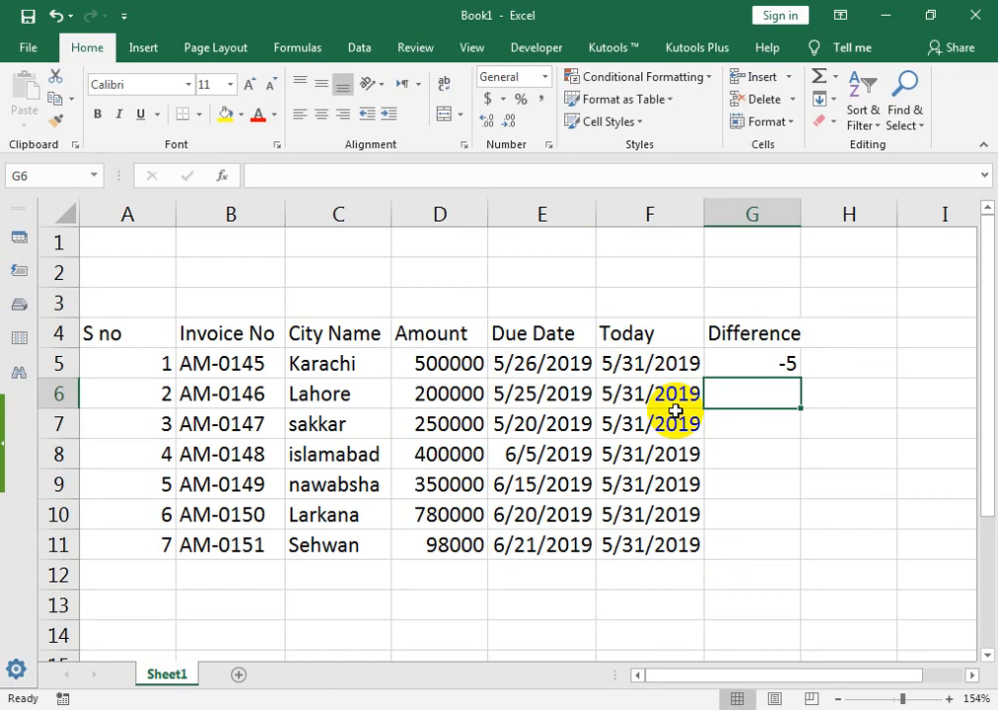
Step: Fill the difference formula from G5 down through G11
key(Up)
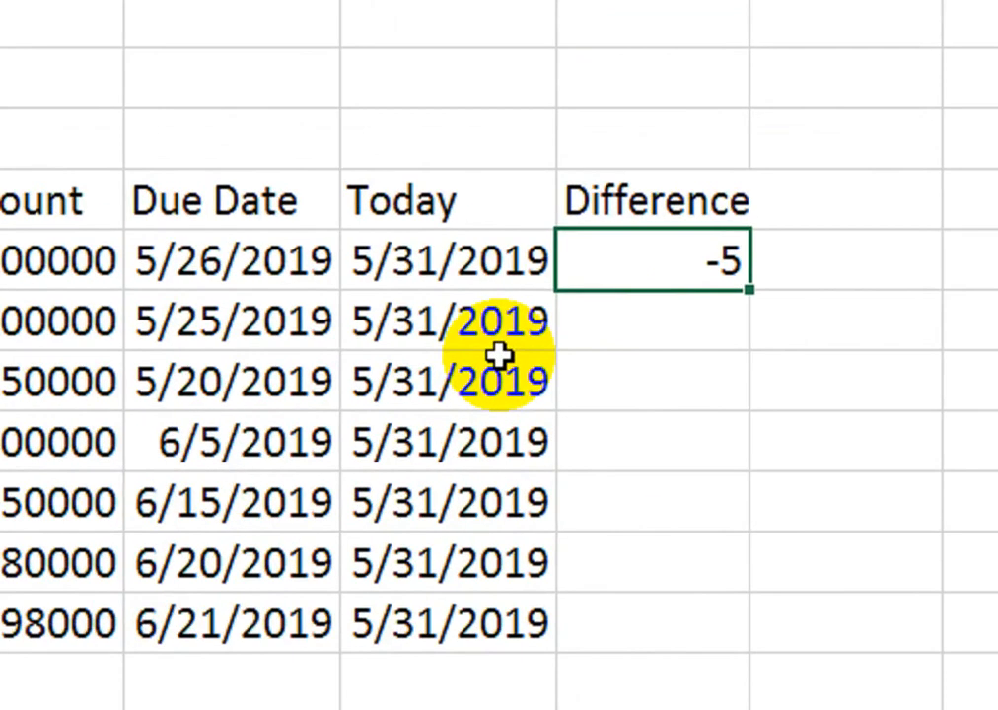
key(shift+Down)
key(shift+Down)
key(shift+Down)
key(shift+Down)
key(shift+Down)
key(shift+Down)
key(shift+Down)
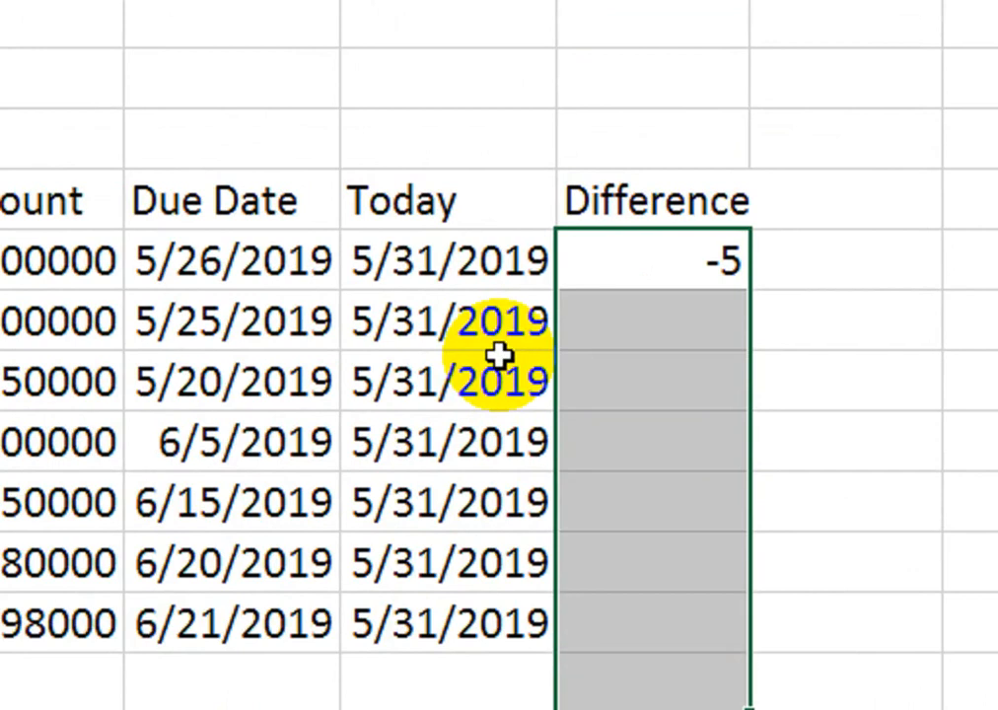
key(shift+Up)
key(ctrl+d)
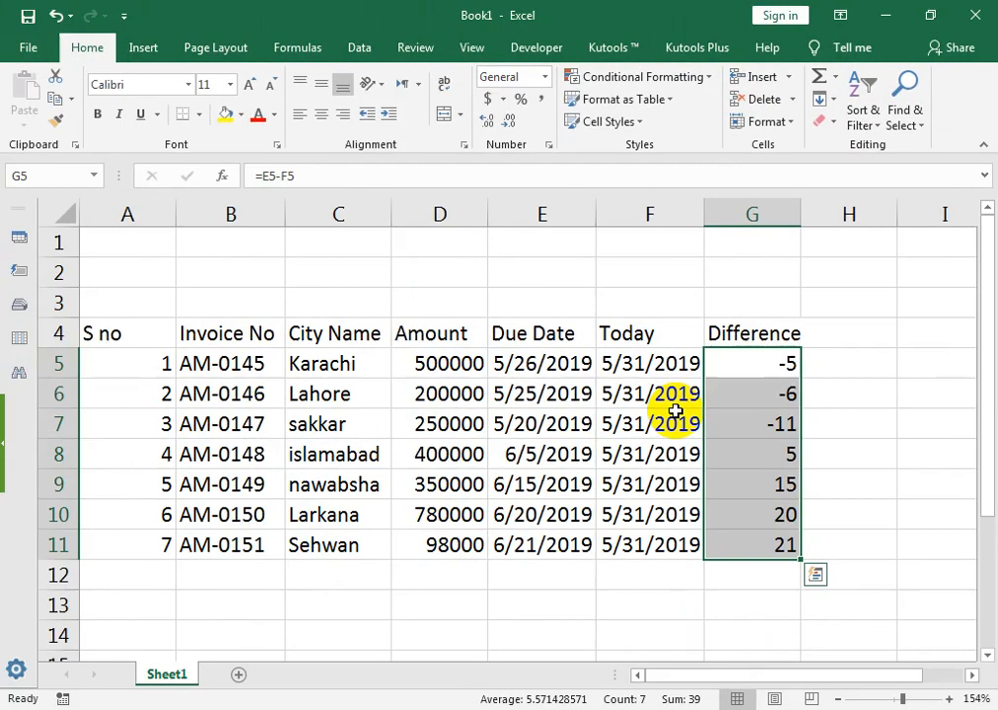
key(Return)
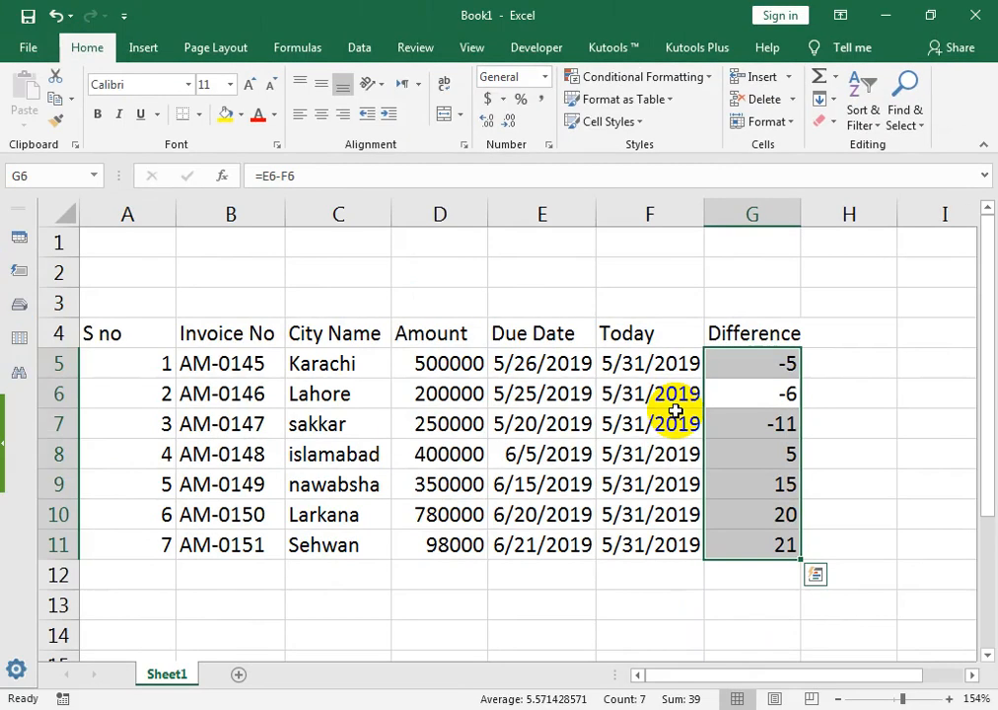
Step: Copy the city name Karachi from C5 into C7, replacing sakkar
key(Down)
key(Down)
key(Down)
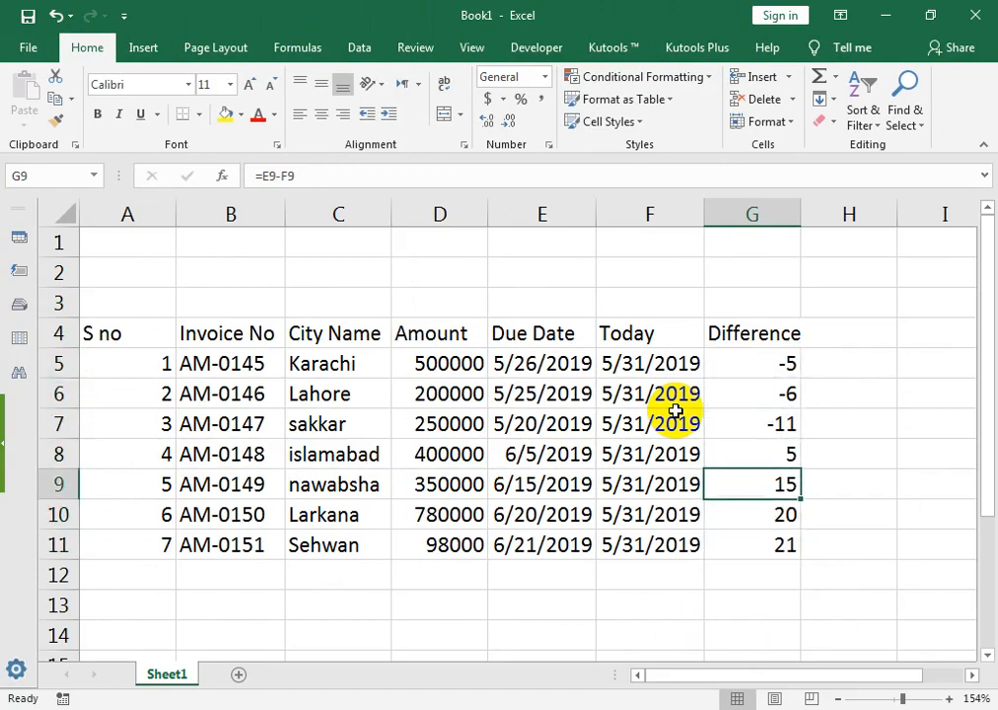
key(Up)
key(Up)
key(Left)
key(Left)
key(Left)
key(Left)
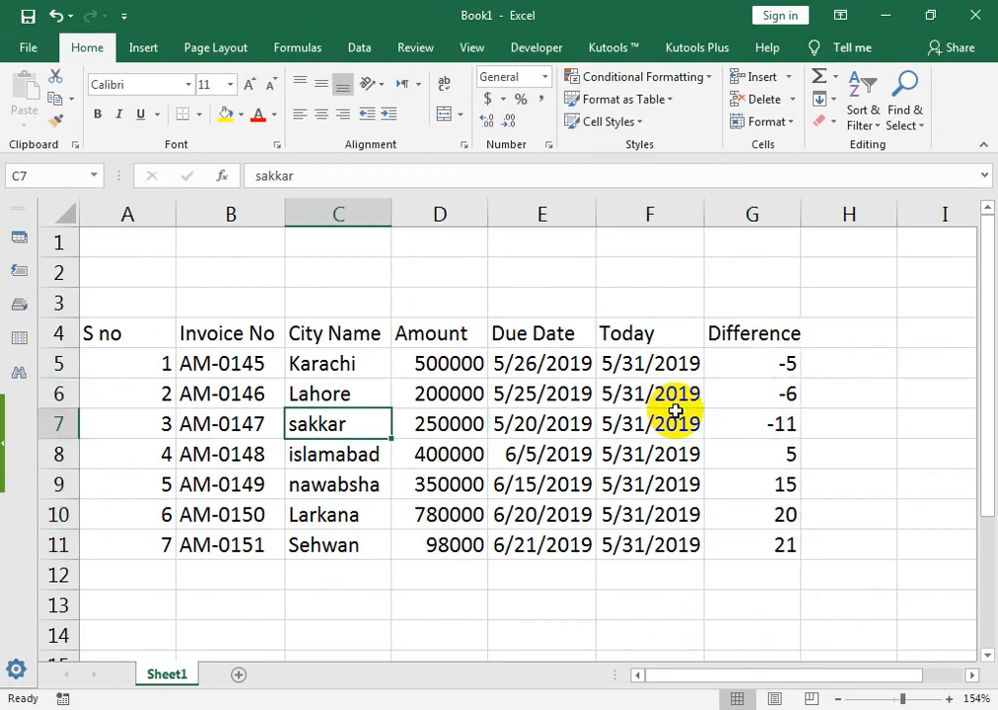
key(Up)
key(Up)
key(ctrl+c)
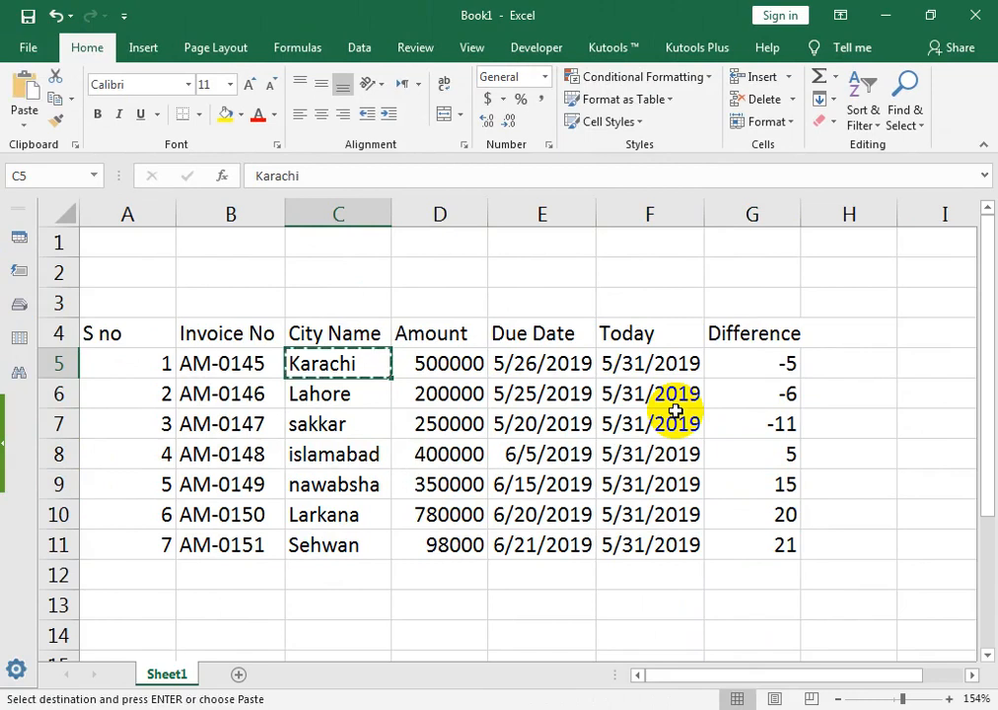
key(Down)
key(Down)
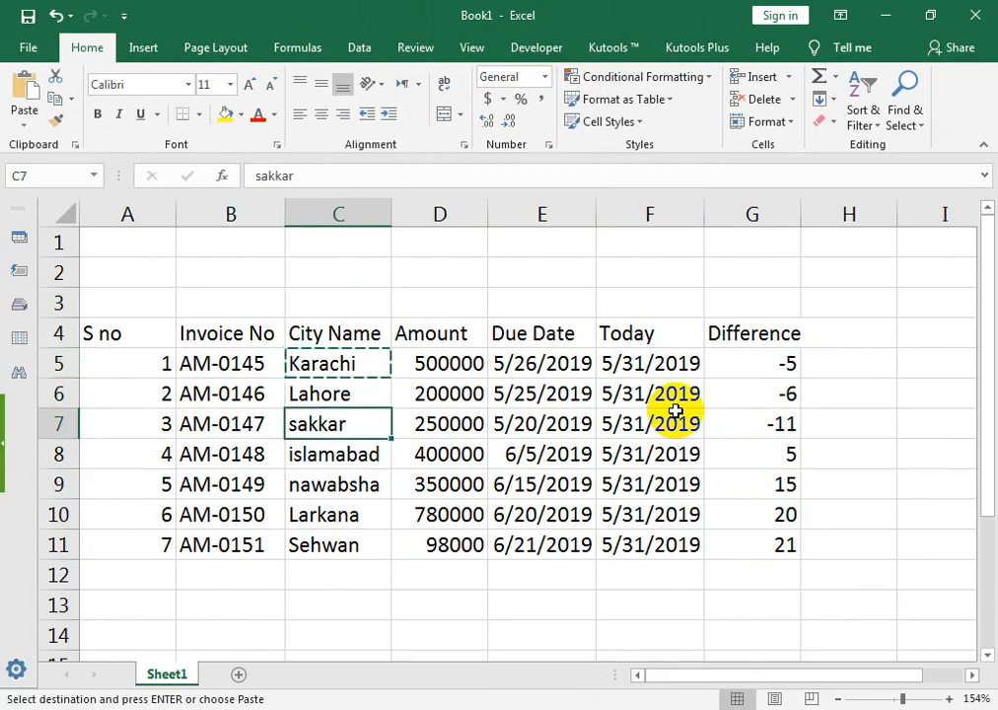
key(ctrl+v)
key(Up)
key(Up)
key(Down)
key(Down)
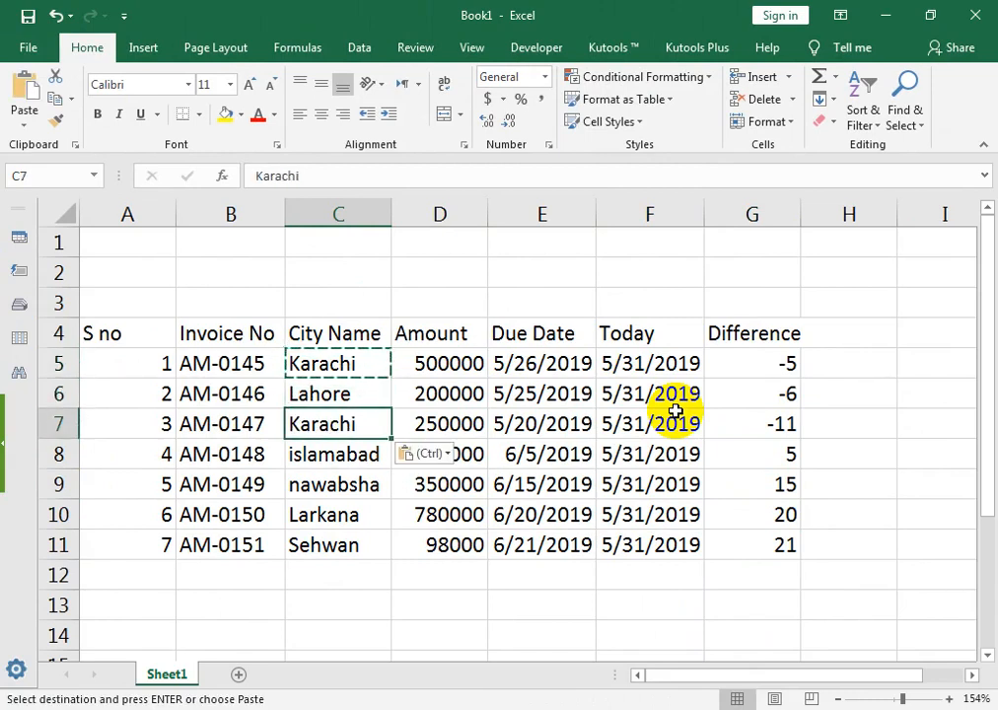
Step: Examine the date differences in column G, from the first invoice down to the fifth
key(Right)
key(Right)
key(Right)
key(Right)
key(Up)
key(Up)
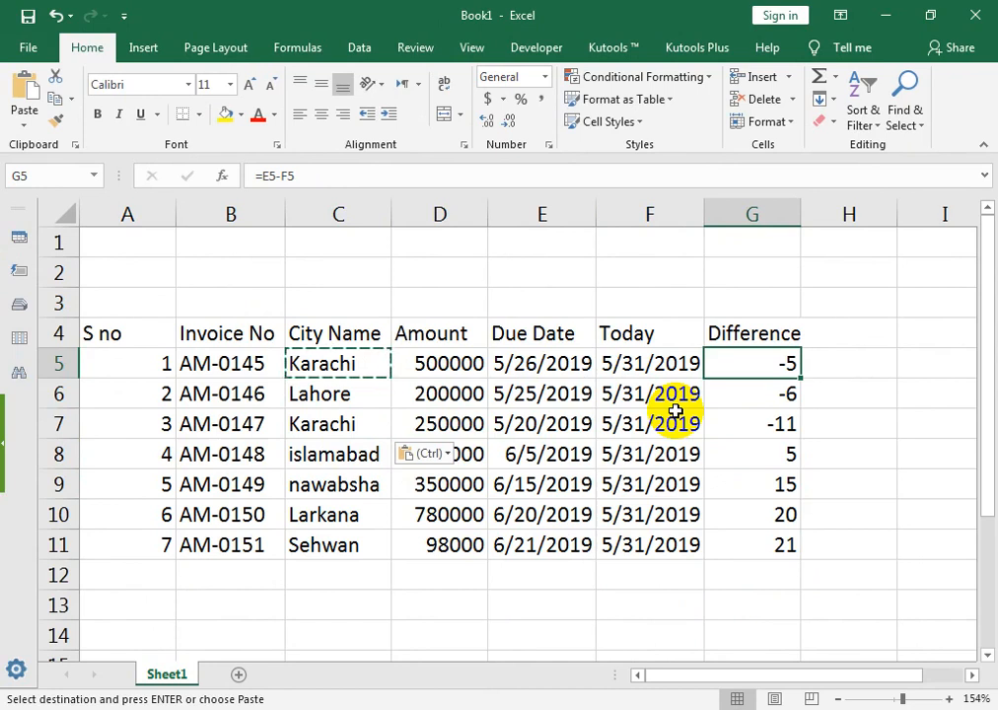
key(Down)
key(Down)
key(Down)
key(Down)
Step: Copy the city name Karachi from C7 into C10, replacing Larkana
key(Left)
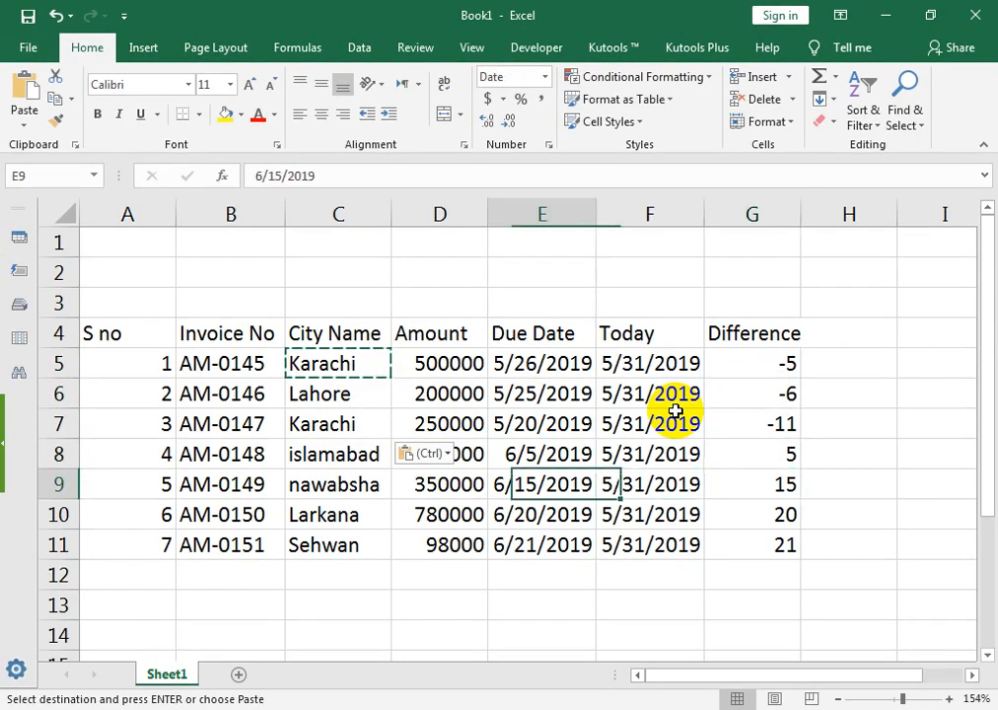
key(Left)
key(Left)
key(Left)
key(Up)
key(Up)
key(ctrl+c)
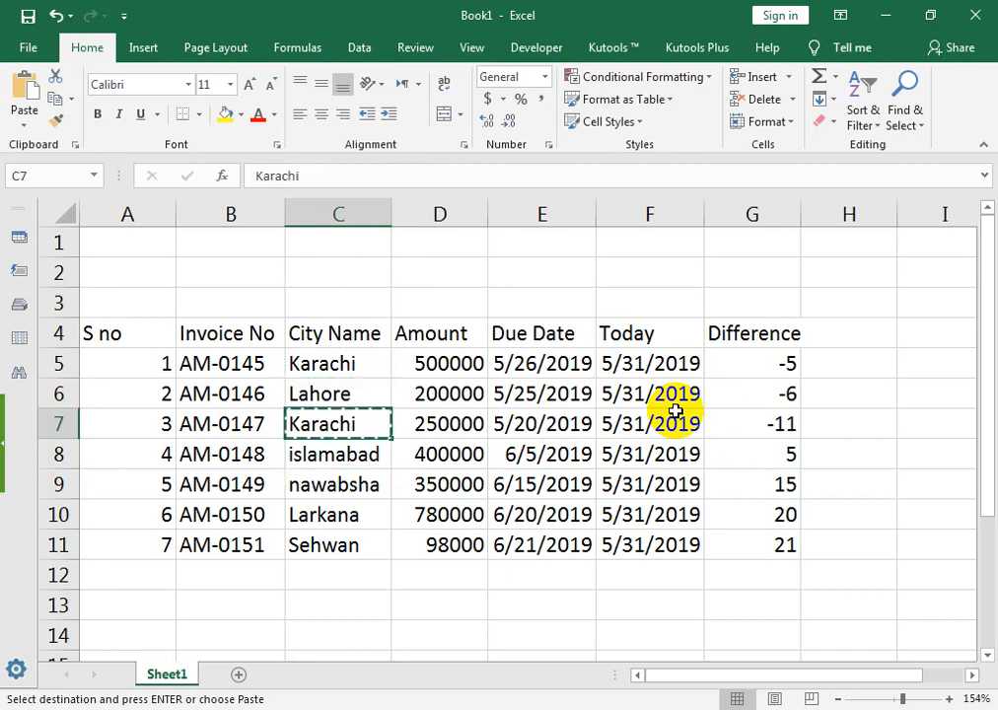
key(Down)
key(Down)
key(Down)
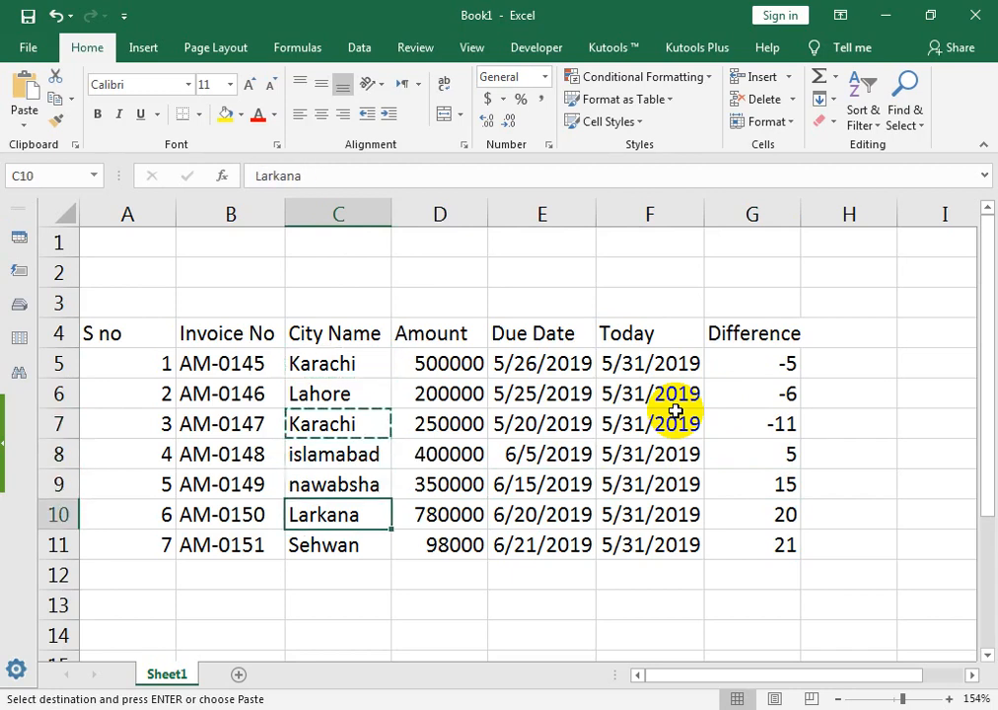
key(ctrl+v)
key(Right)
key(Right)
key(Right)
key(Right)
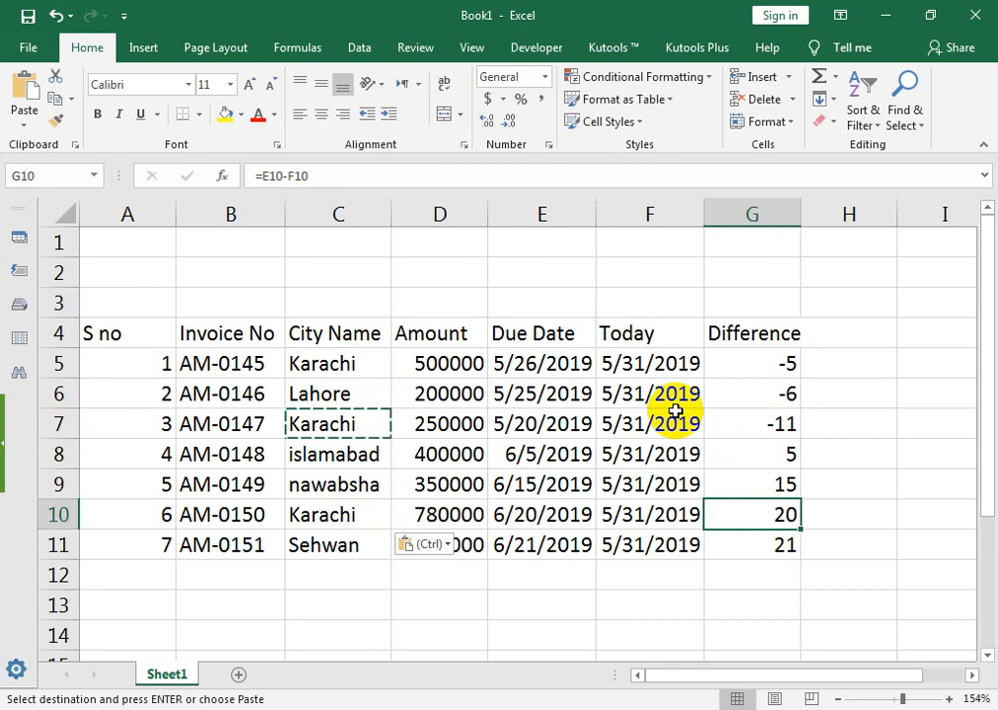
key(Down)
key(Down)
key(Down)
key(Left)
key(Left)
key(Left)
key(Left)
key(Left)
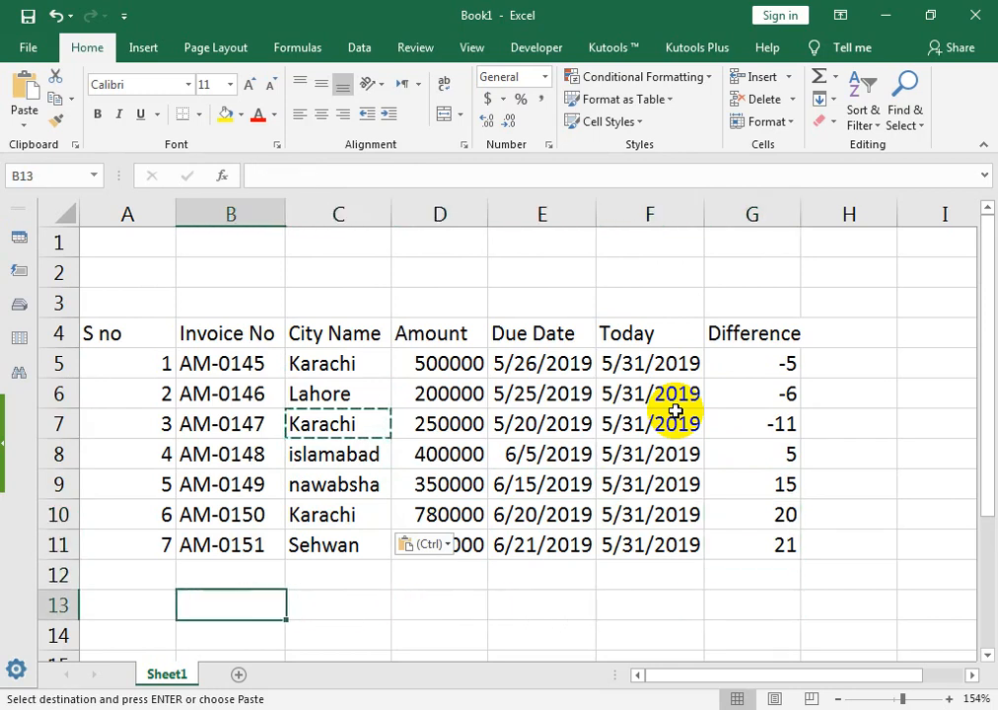
key(Right)
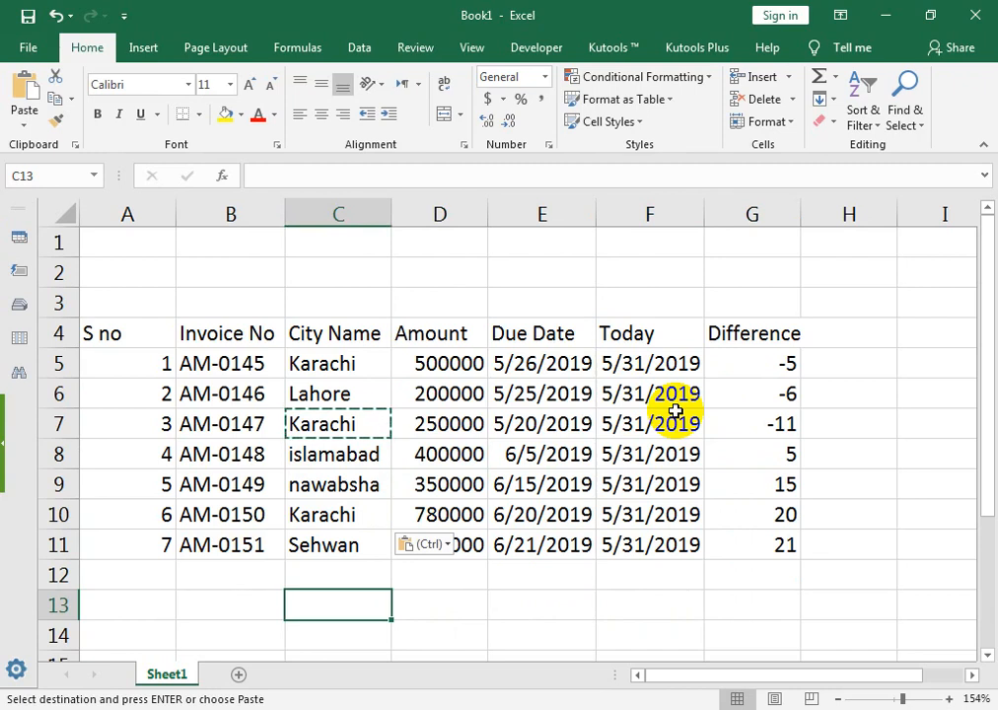
key(ctrl)
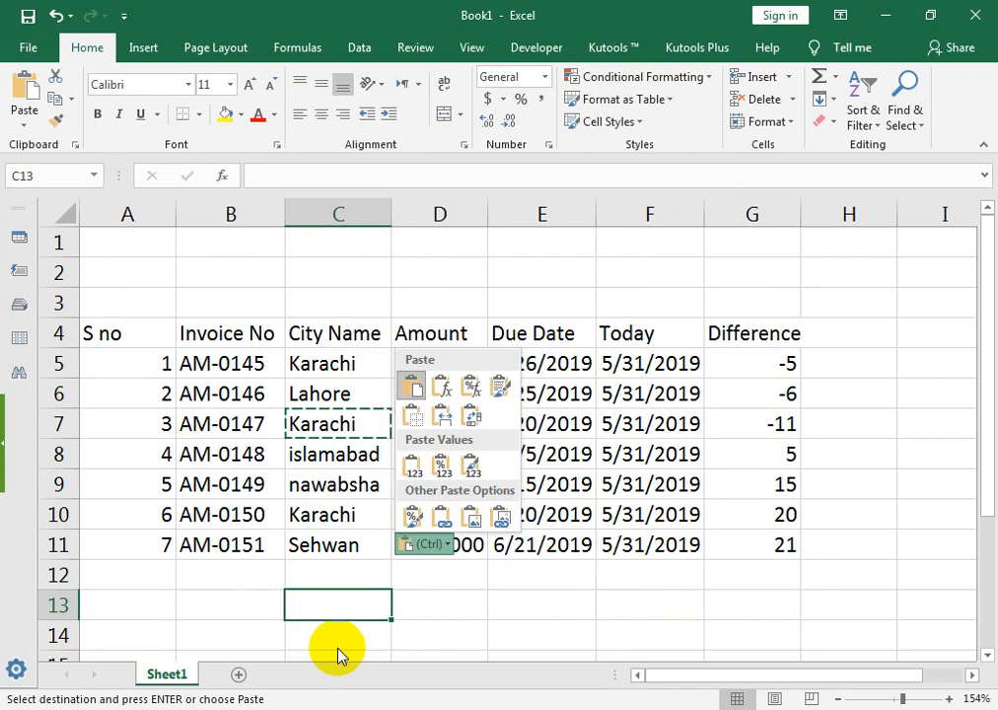
key(Escape)
key(Up)
key(Up)
key(Up)
text(o)
key(Return)
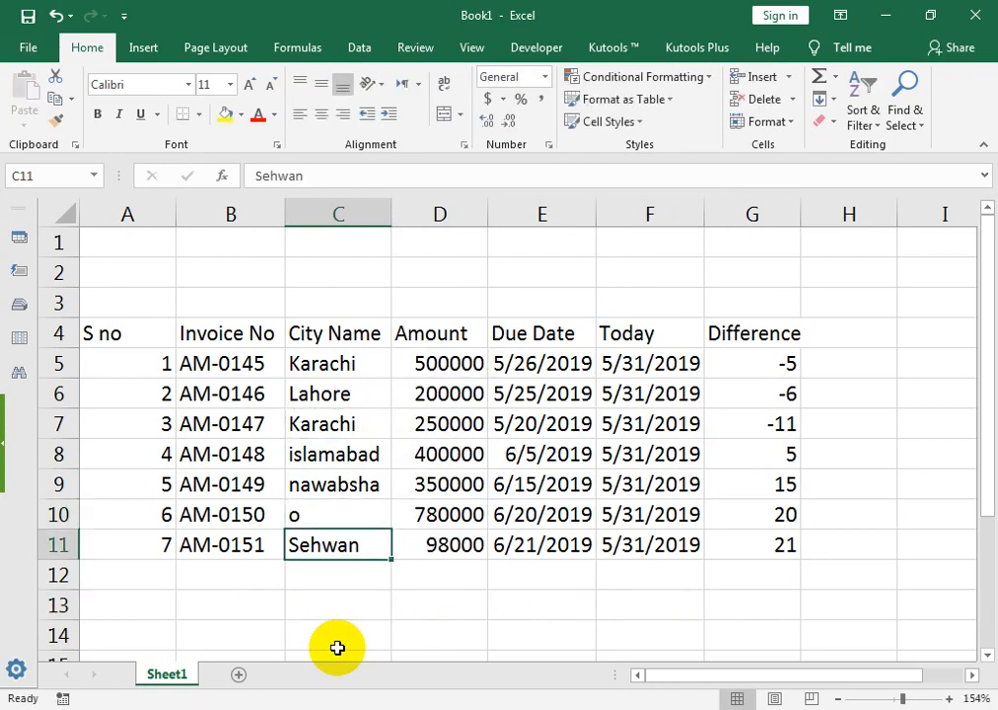
key(ctrl+z)
Step: Enter the label "Total Due Amount For" in C13 below the invoice table
key(Down)
key(Down)
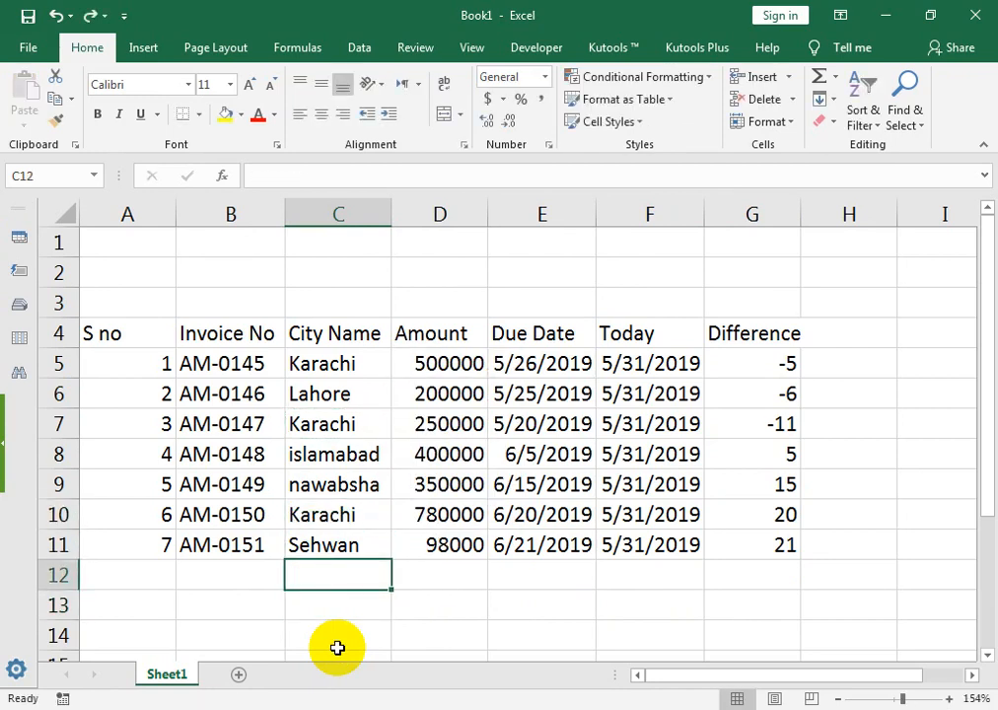
key(Down)
text(To)
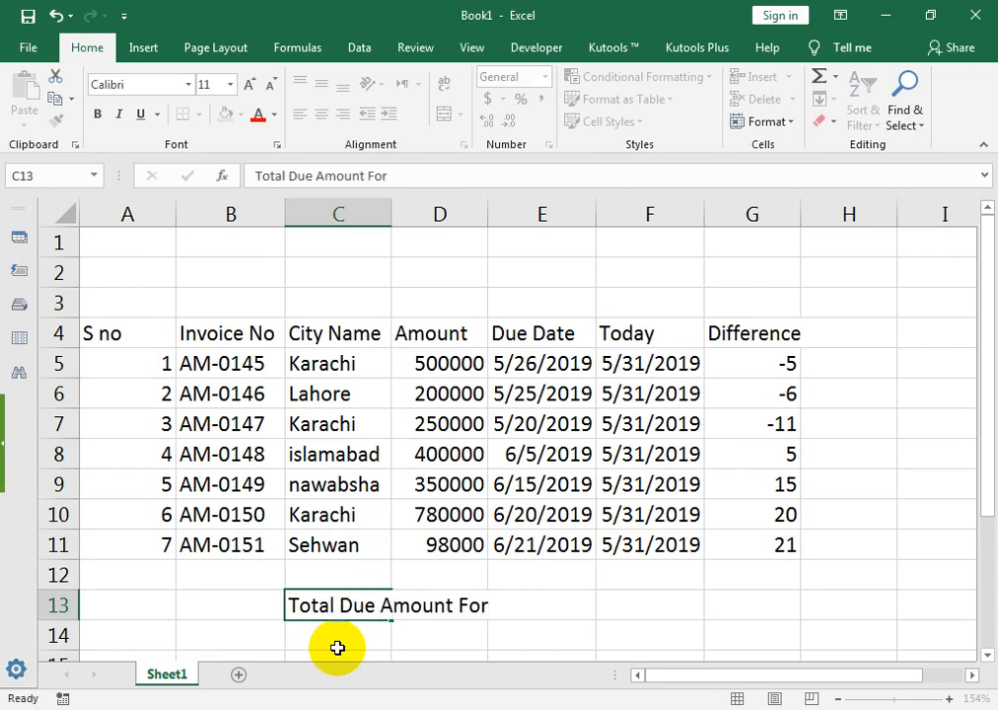
text(tal Due Amount For)
Step: Enter the city name Karachi in F13, in the same row as the total due label
key(Right)
key(Right)
key(Right)
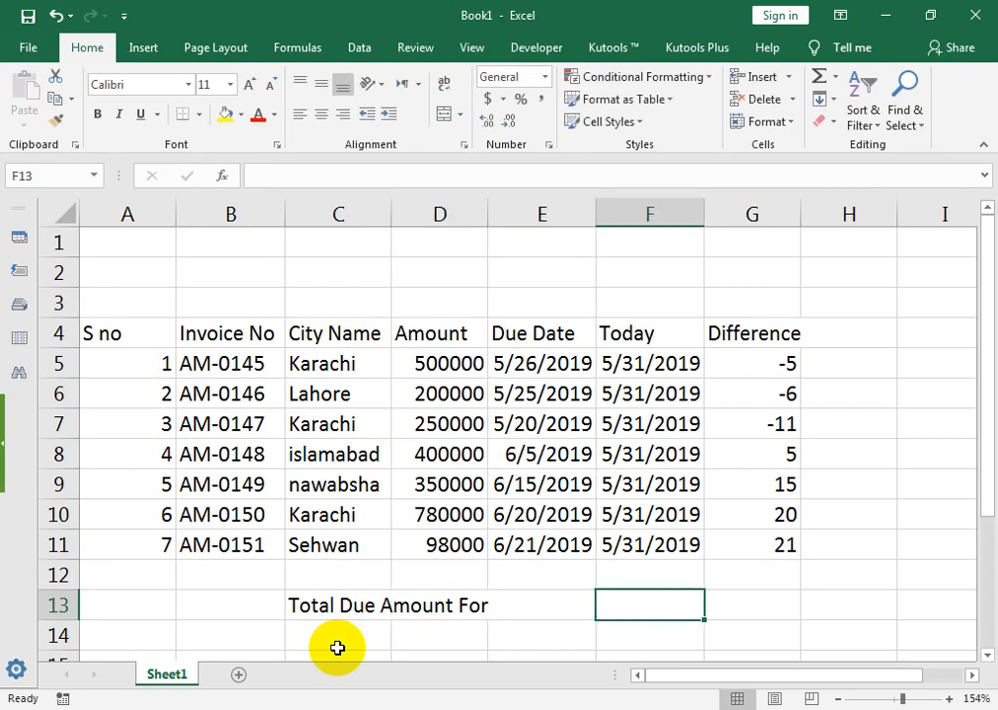
text(Karach)
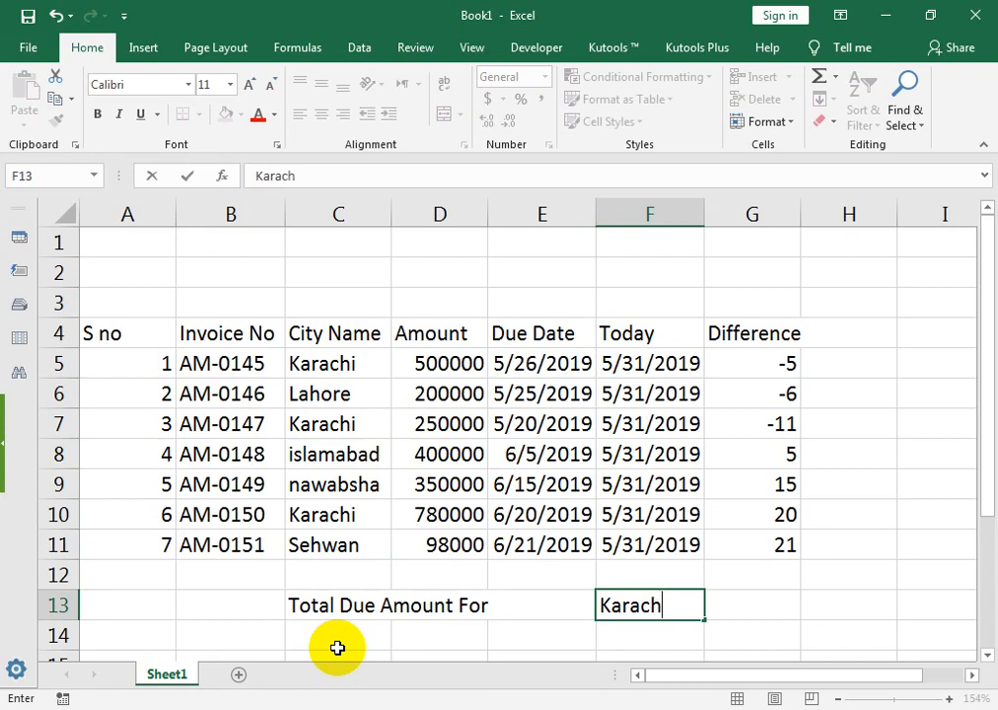
key(Tab)
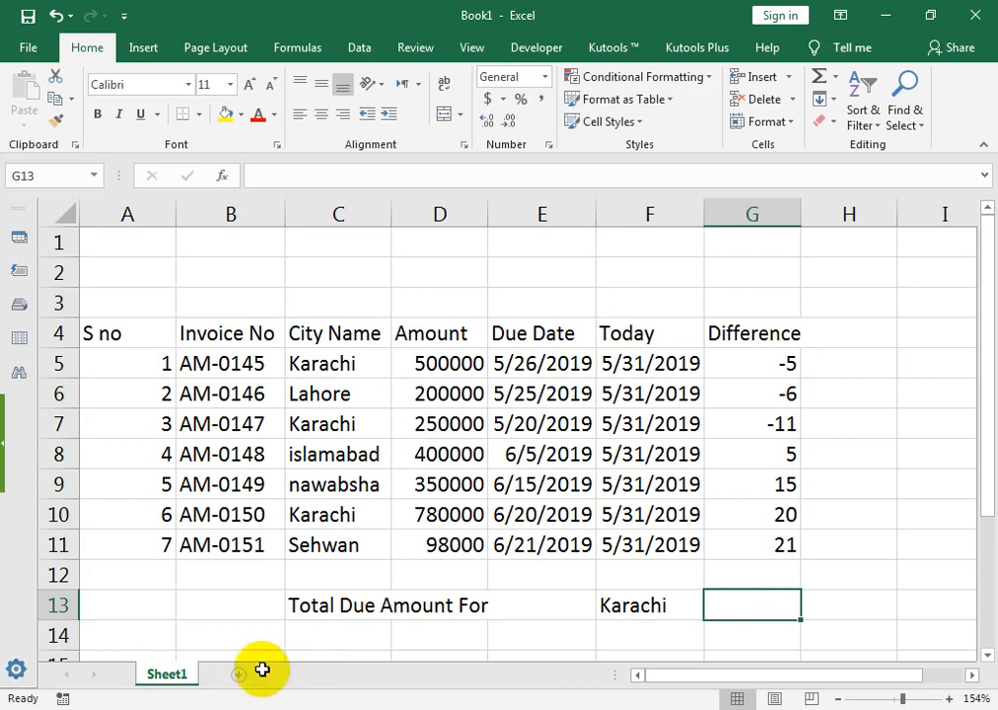
Step: Move the "Total Due Amount For" label to B13 and the Karachi entry to E13
click(336, 582)
click(335, 597)
drag(336, 596, 268, 602)
click(647, 604)
drag(644, 592, 583, 602)
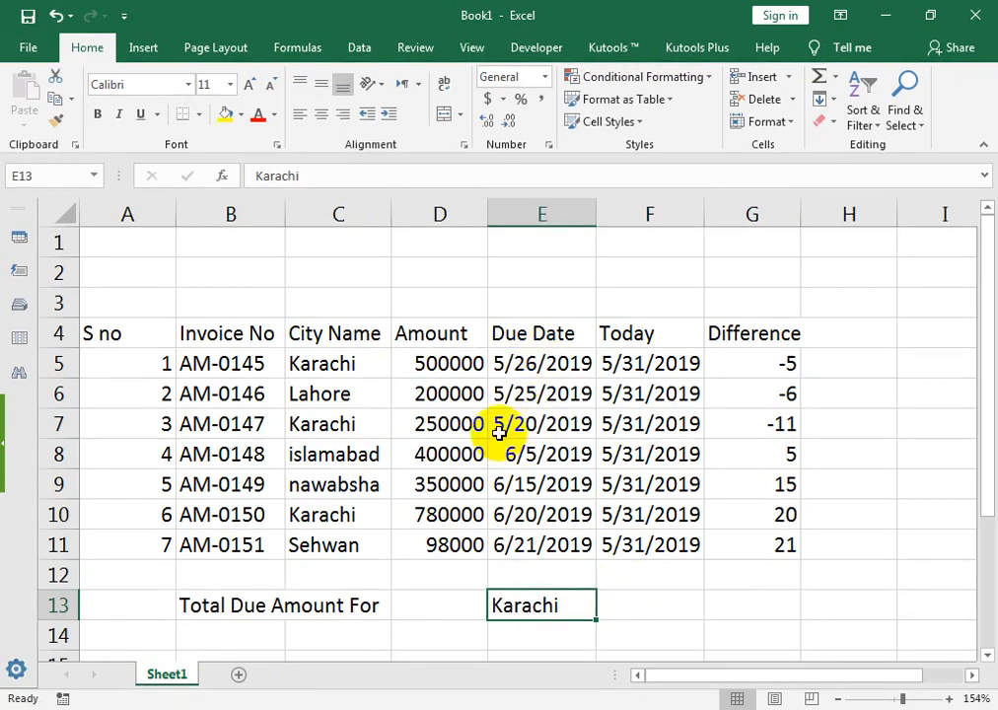
Step: Apply a Thick Outside Borders frame to the city cell E13
click(726, 599)
click(544, 609)
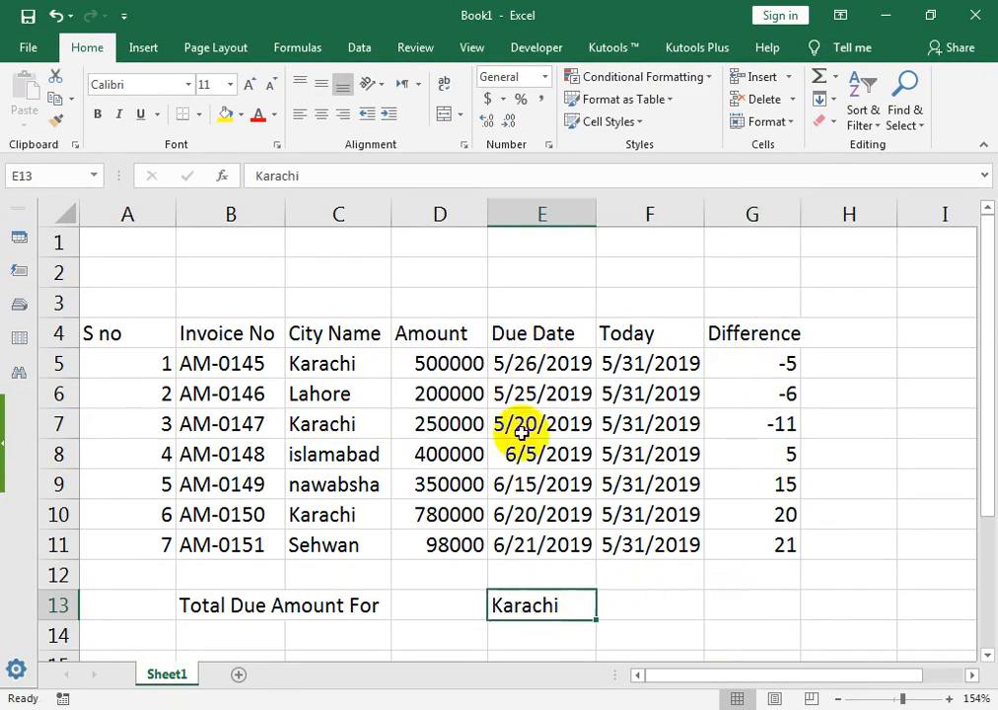
click(198, 114)
click(246, 332)
Step: Apply All Borders and Thick Outside Borders to the invoice table A4:G11
drag(174, 344, 616, 473)
drag(733, 540, 10, 330)
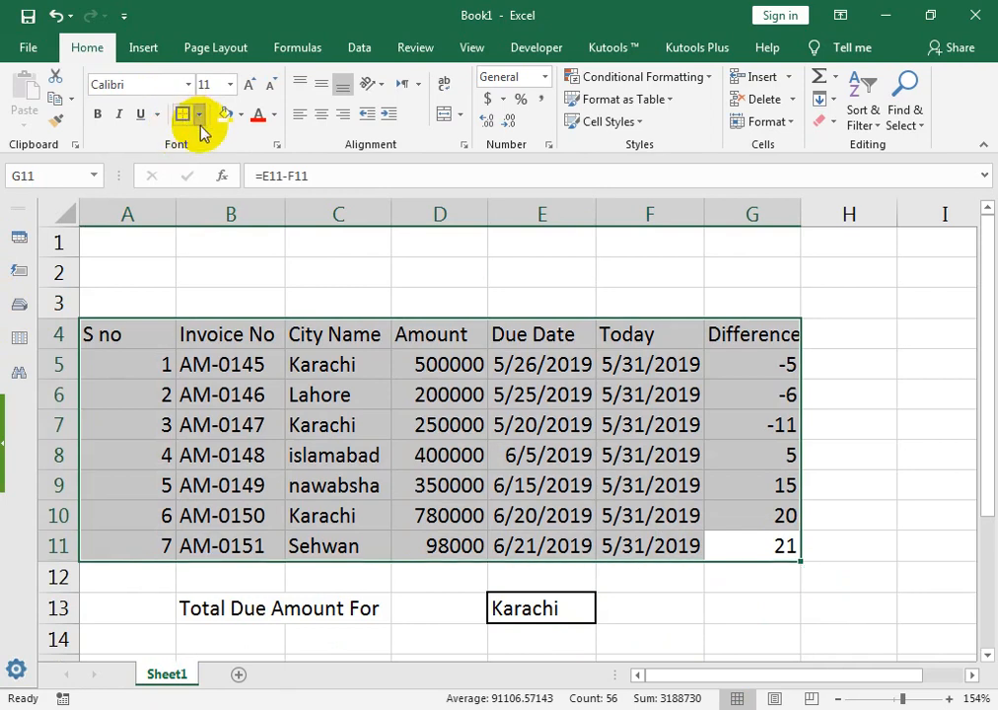
click(199, 115)
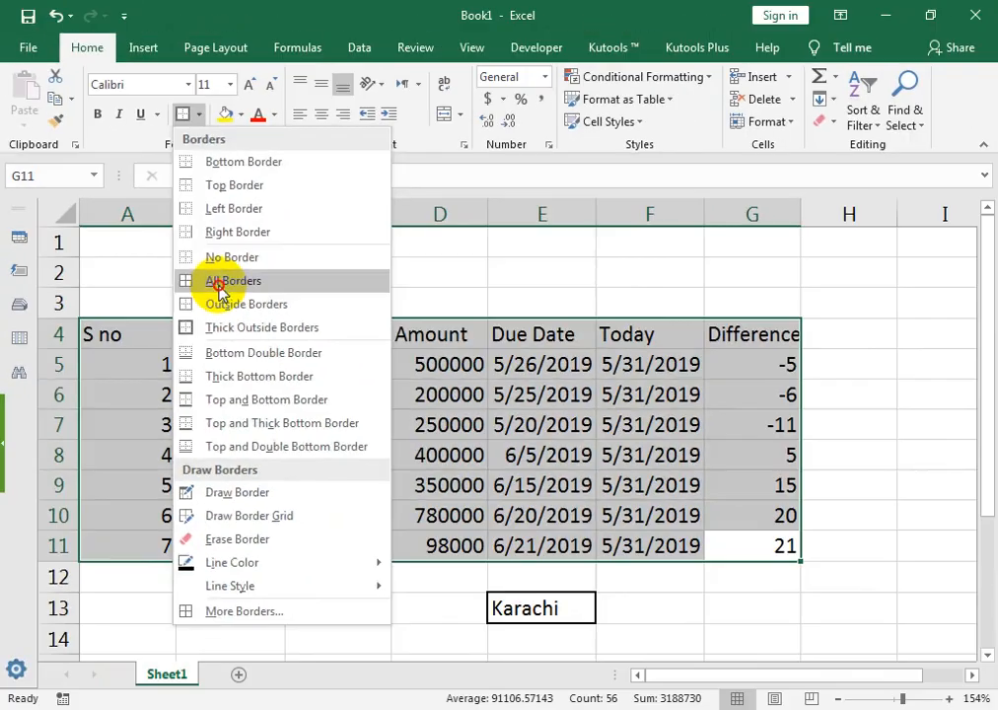
click(221, 282)
click(201, 117)
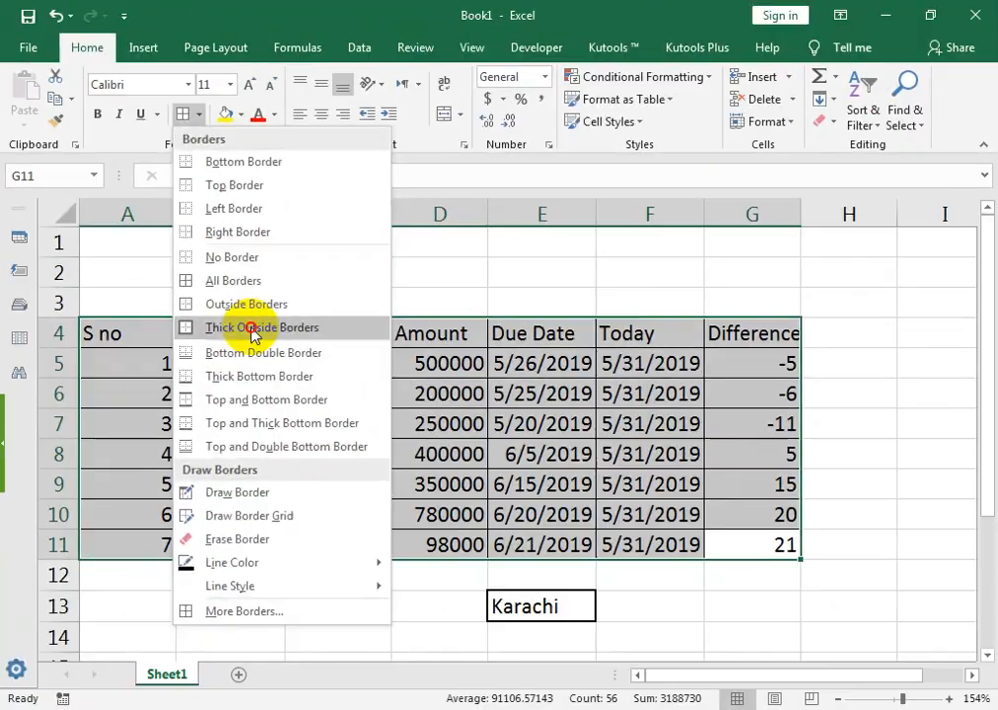
click(253, 330)
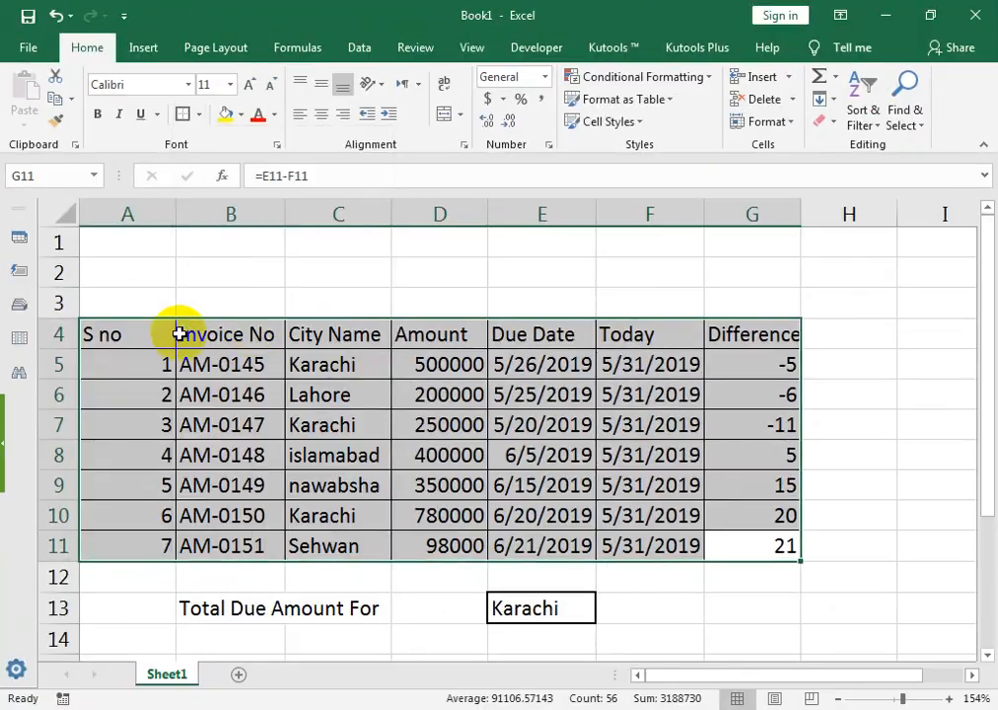
Step: Start a SUMIFS formula in G13 with the amounts D5:D11 as the sum range
click(717, 604)
drag(672, 606, 708, 606)
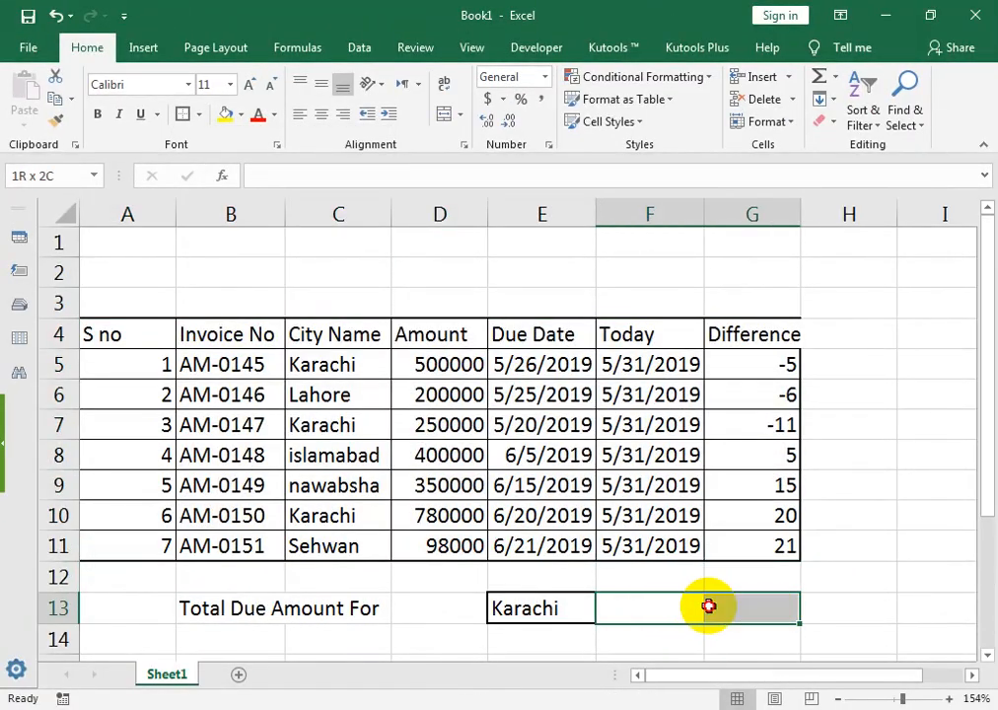
click(725, 607)
text(=sumif)
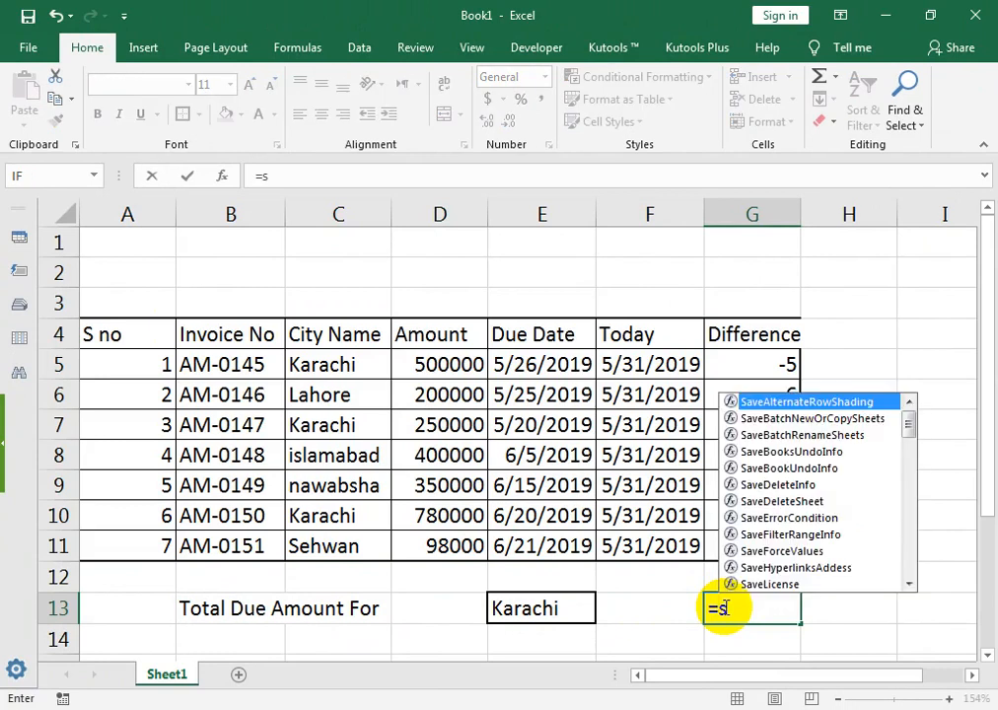
key(Down)
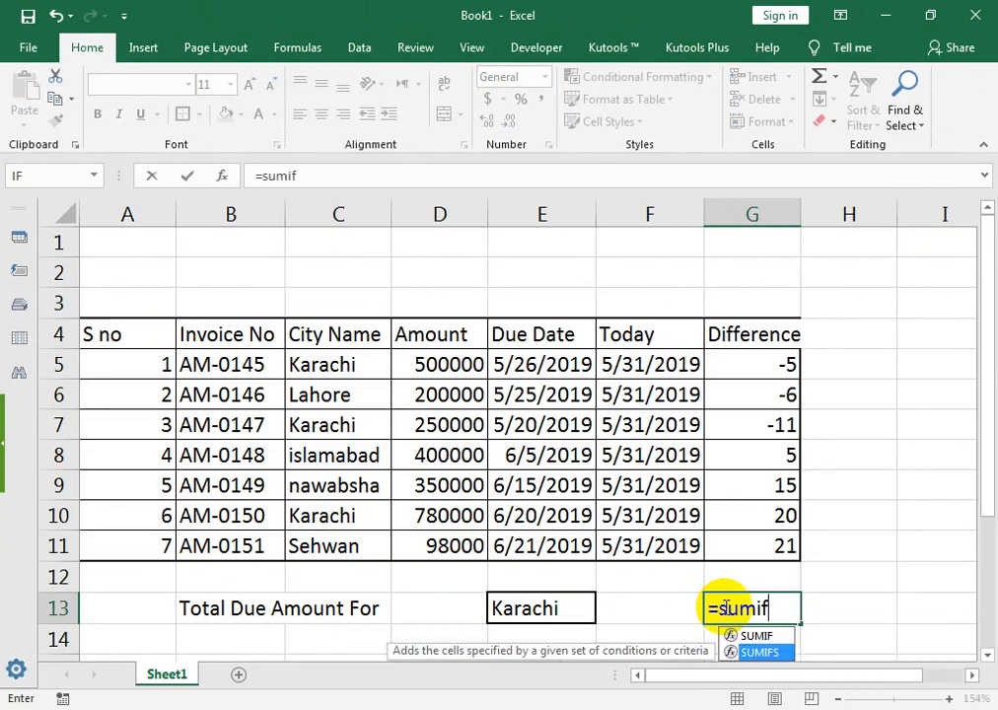
key(Tab)
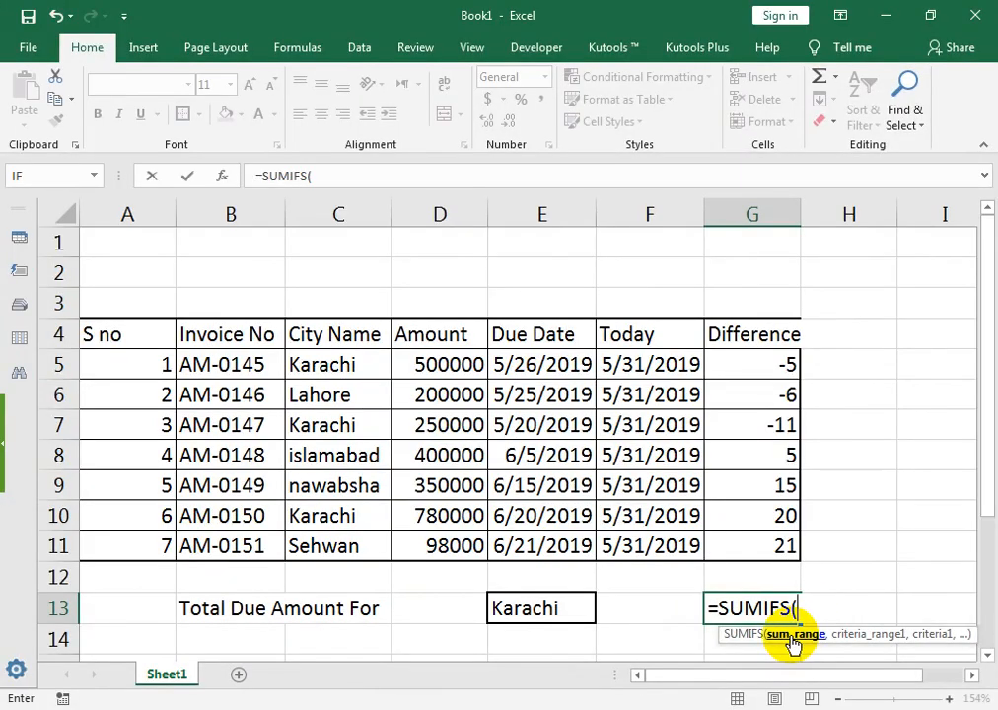
drag(451, 361, 442, 561)
text(,)
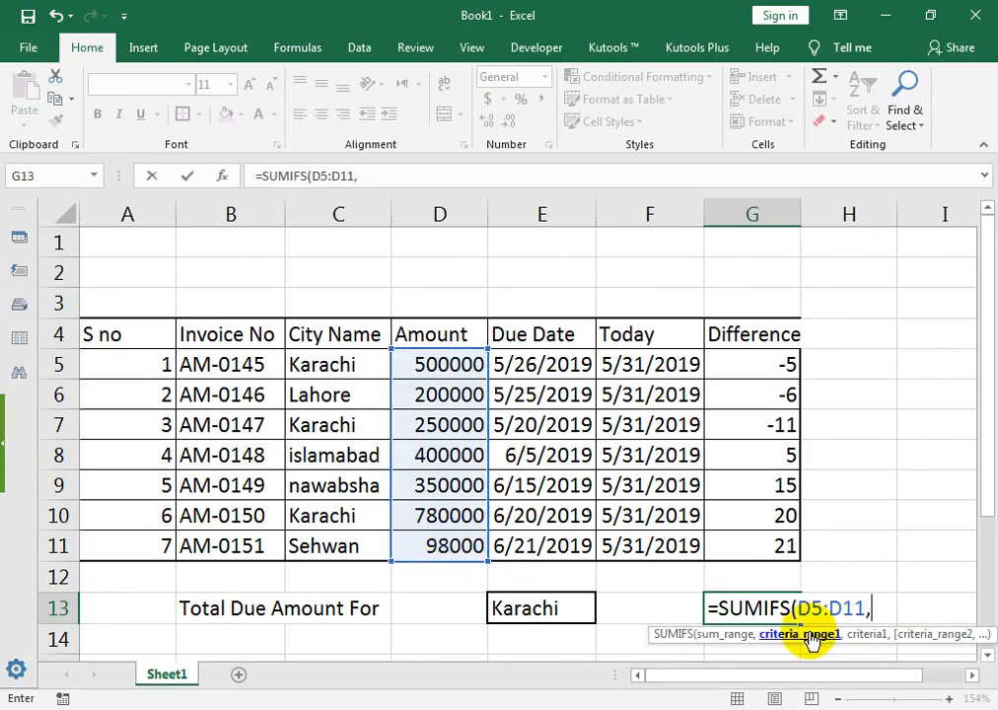
Step: Add the city names C5:C11 as the first criteria range, with E13 as its criterion
drag(356, 367, 358, 558)
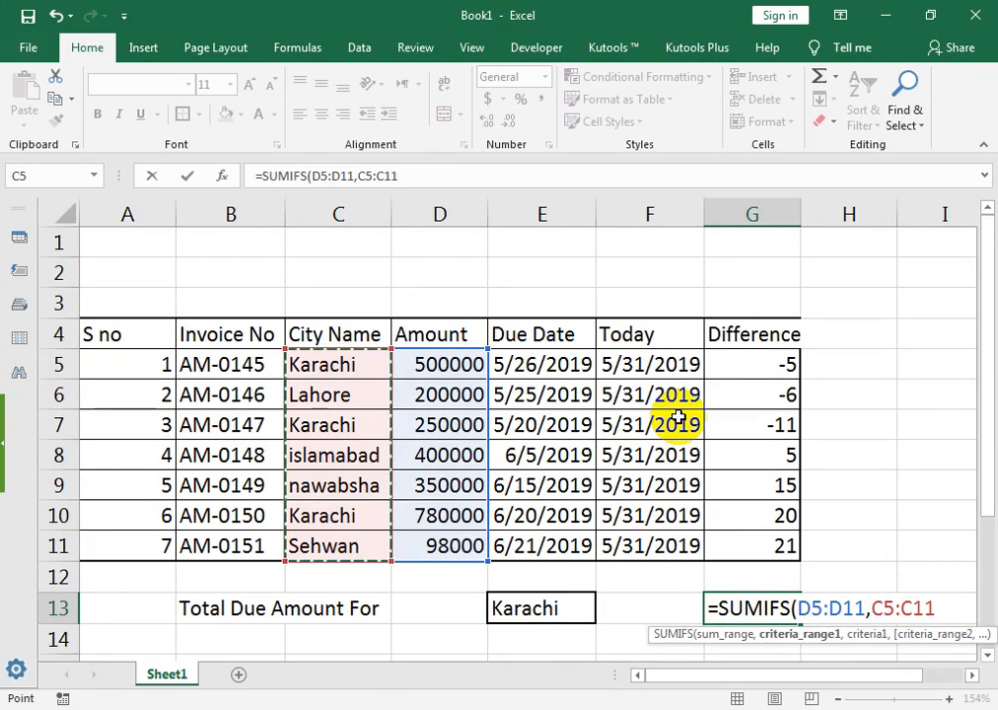
text(,)
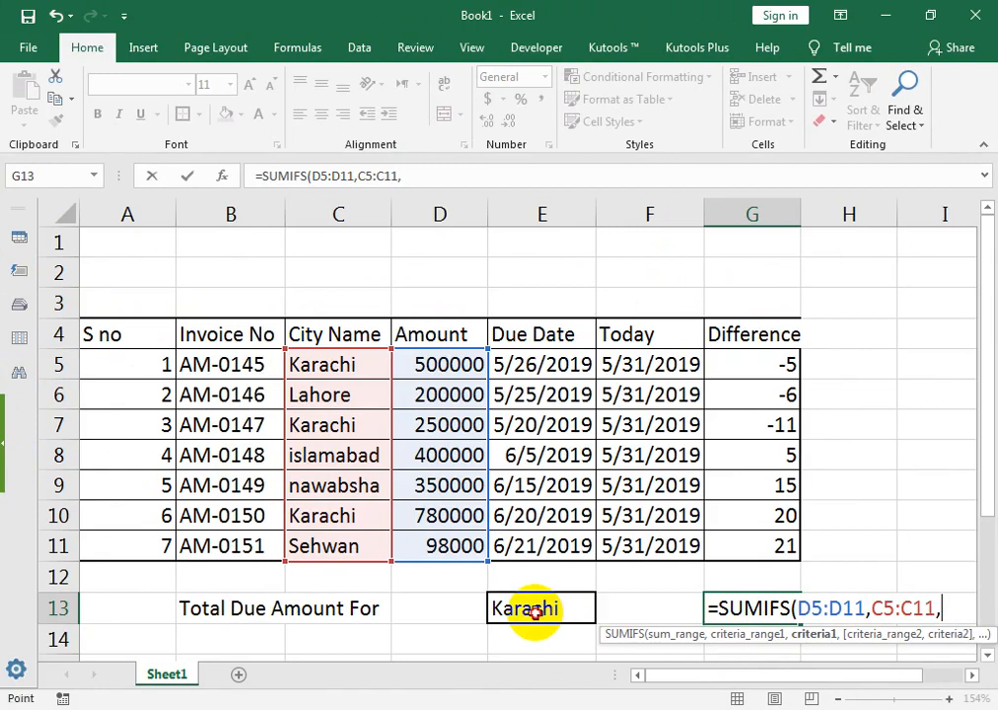
click(74, 501)
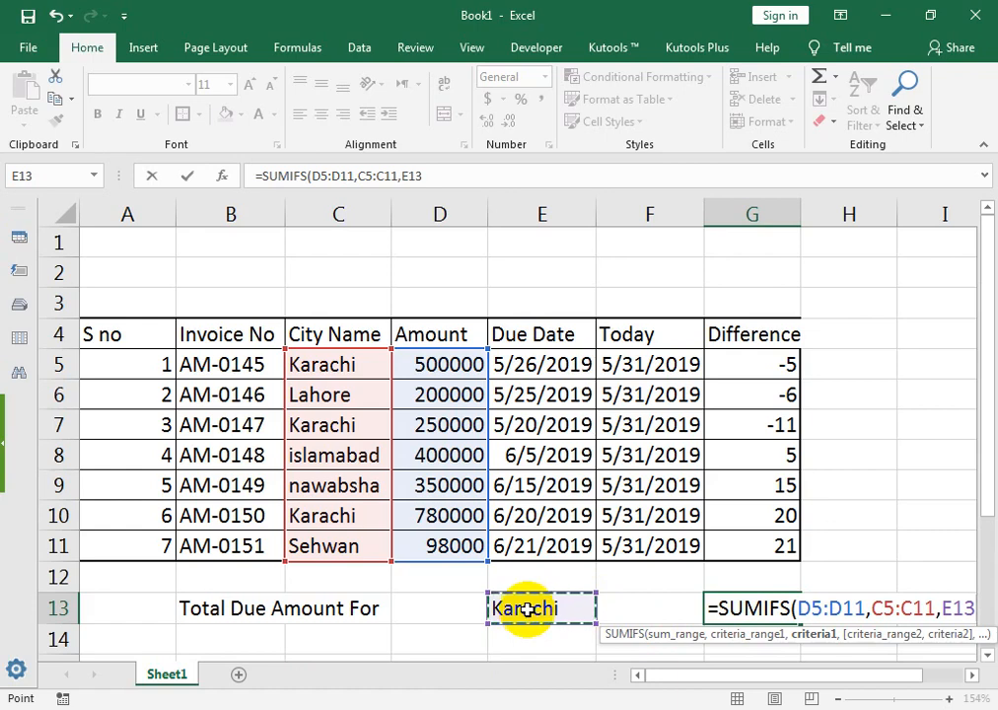
text(,)
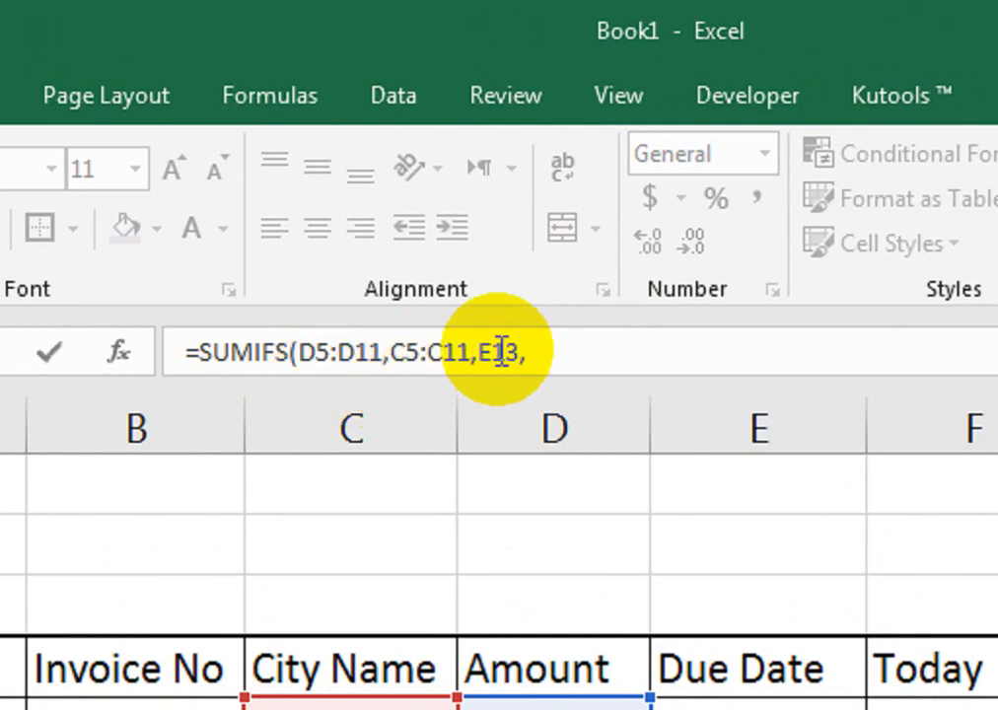
key(BackSpace)
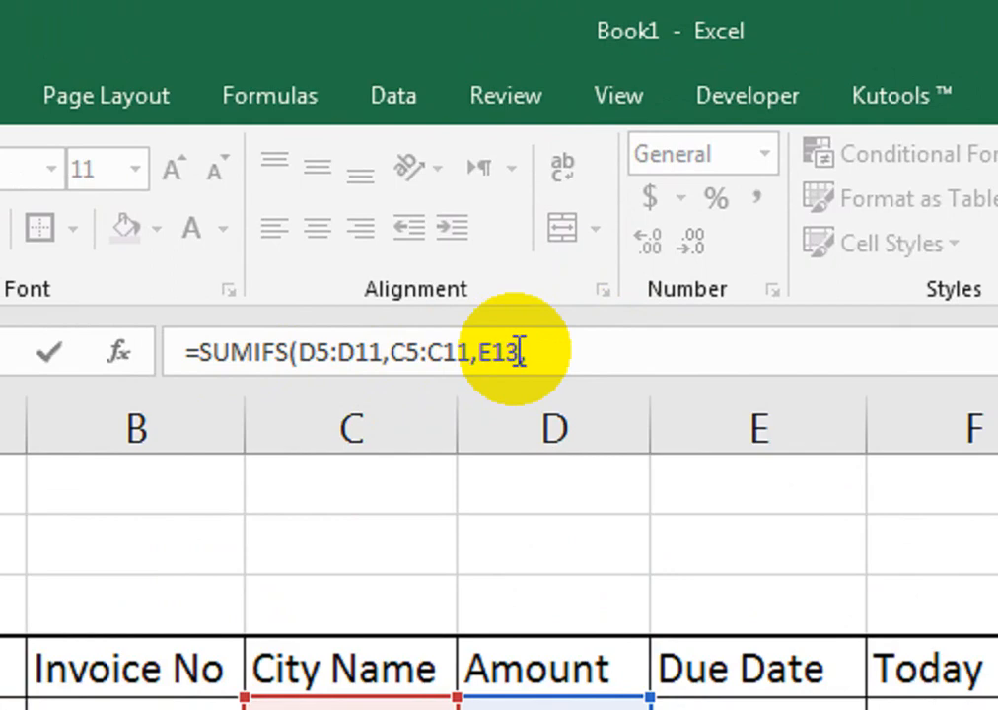
text(,)
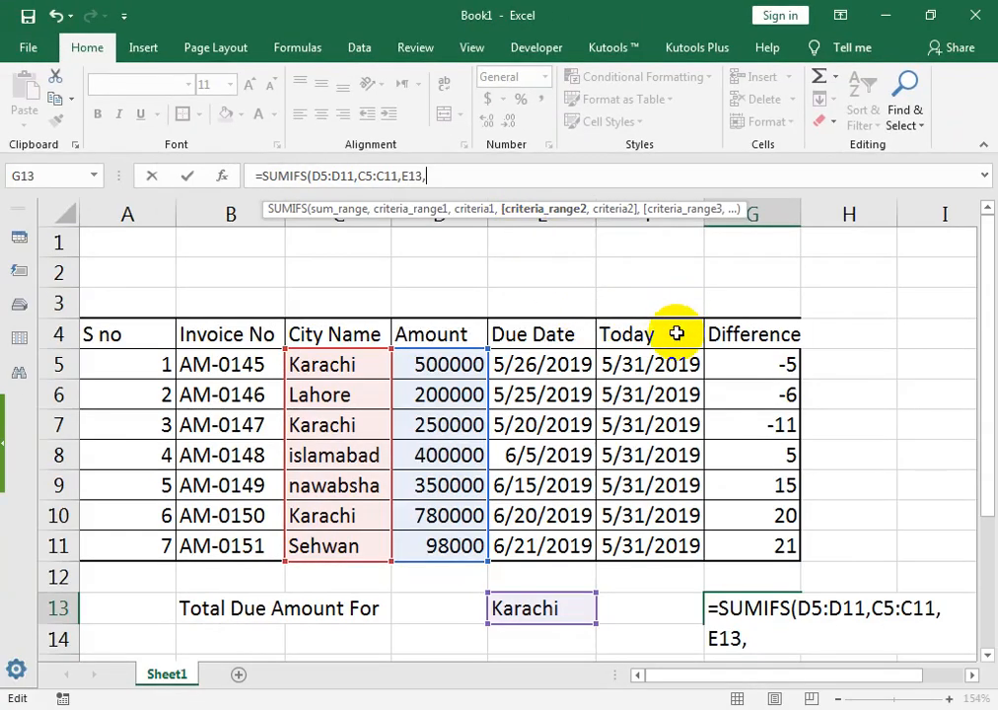
Step: Add the differences G5:G11 as the second criteria range with criterion "<0", and complete the SUMIFS formula in G13
drag(769, 361, 768, 555)
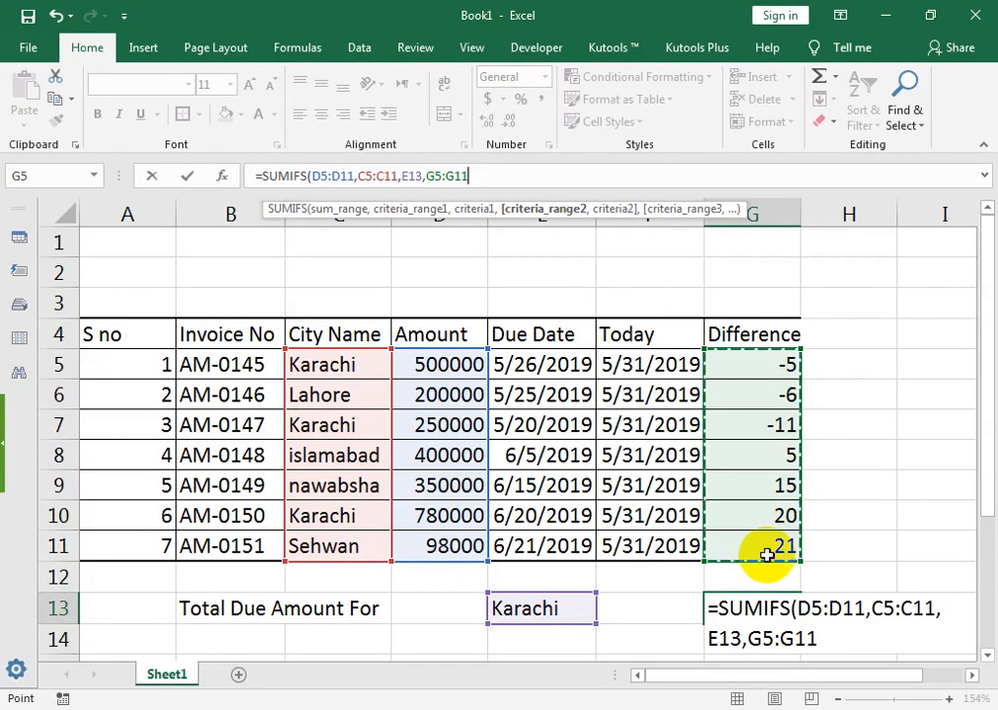
text(,"<0)
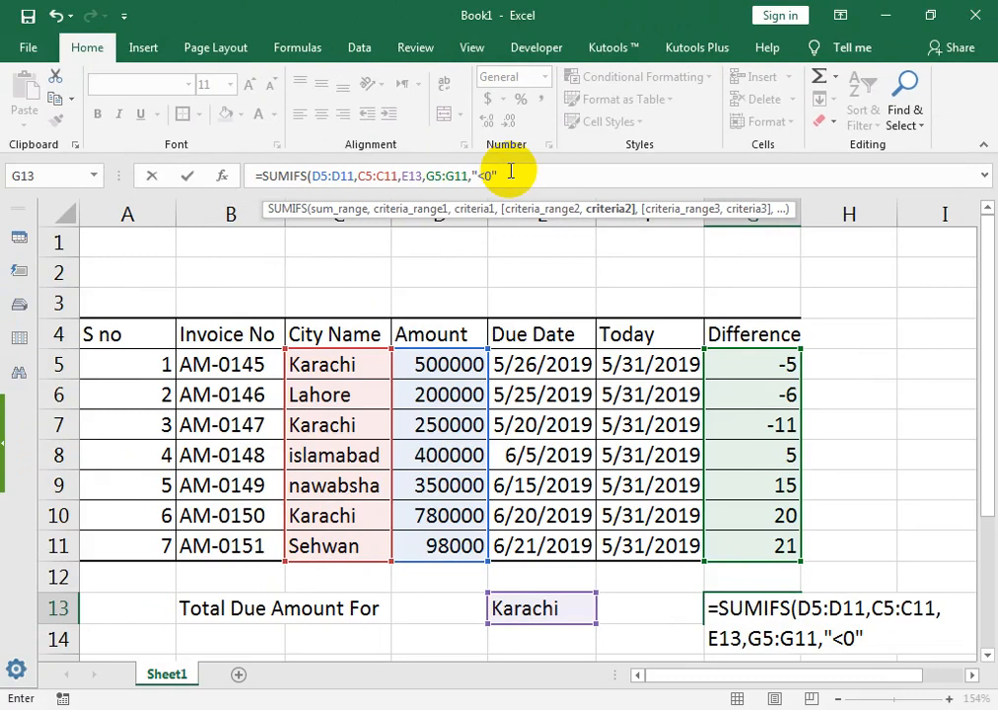
text())
key(Return)
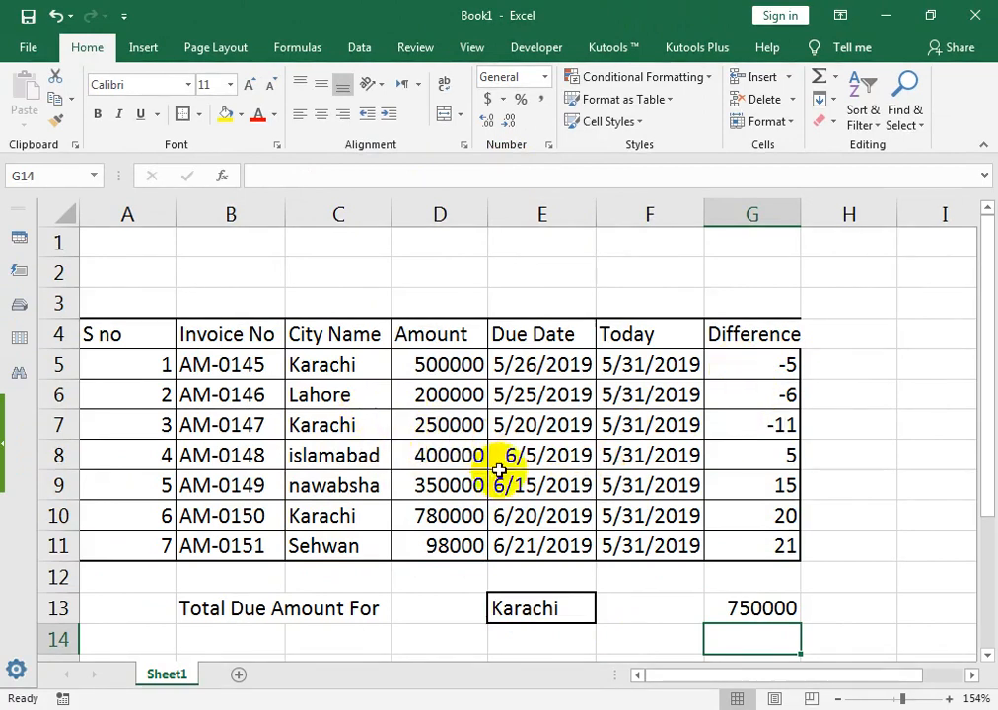
click(742, 606)
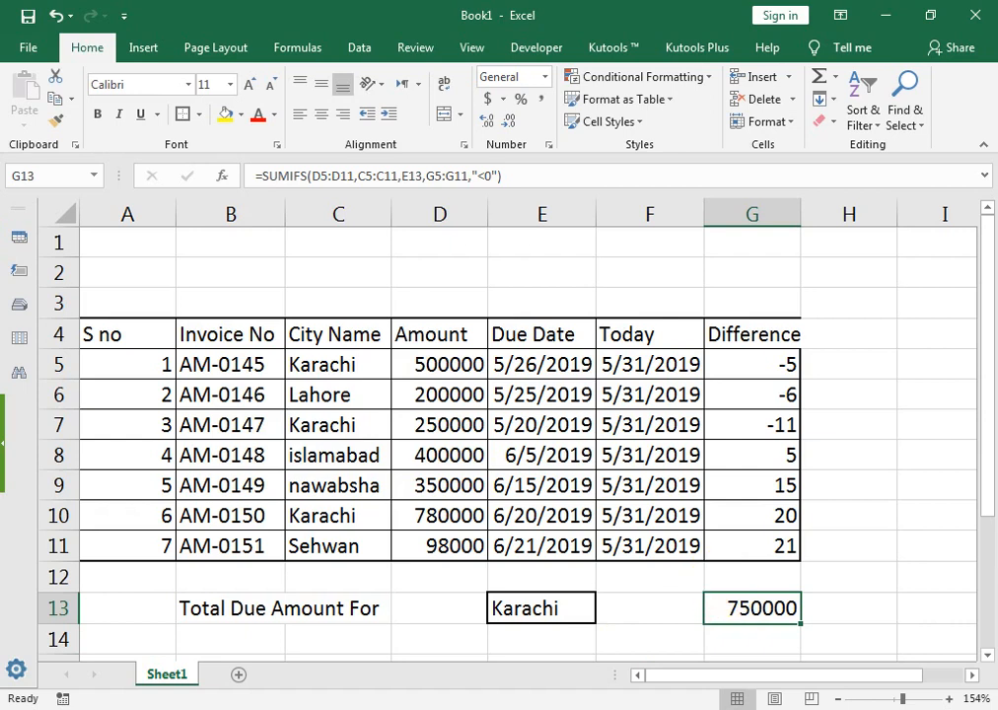
Step: Cross-check the Karachi total with the formula =D5+D7 in H12, and clear that cell
click(866, 589)
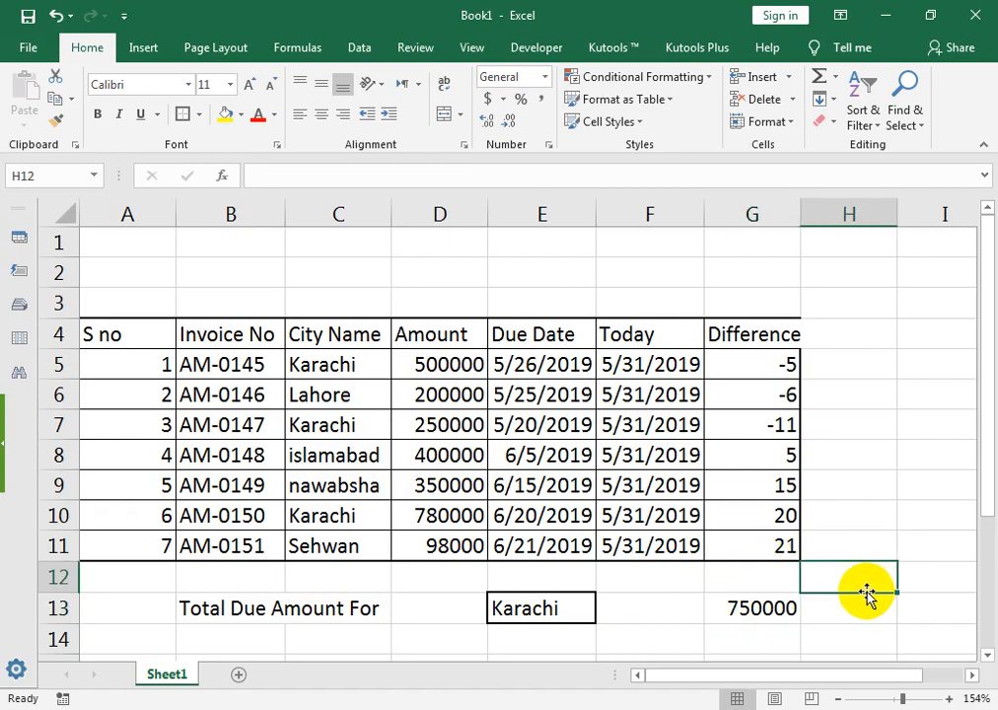
text(=)
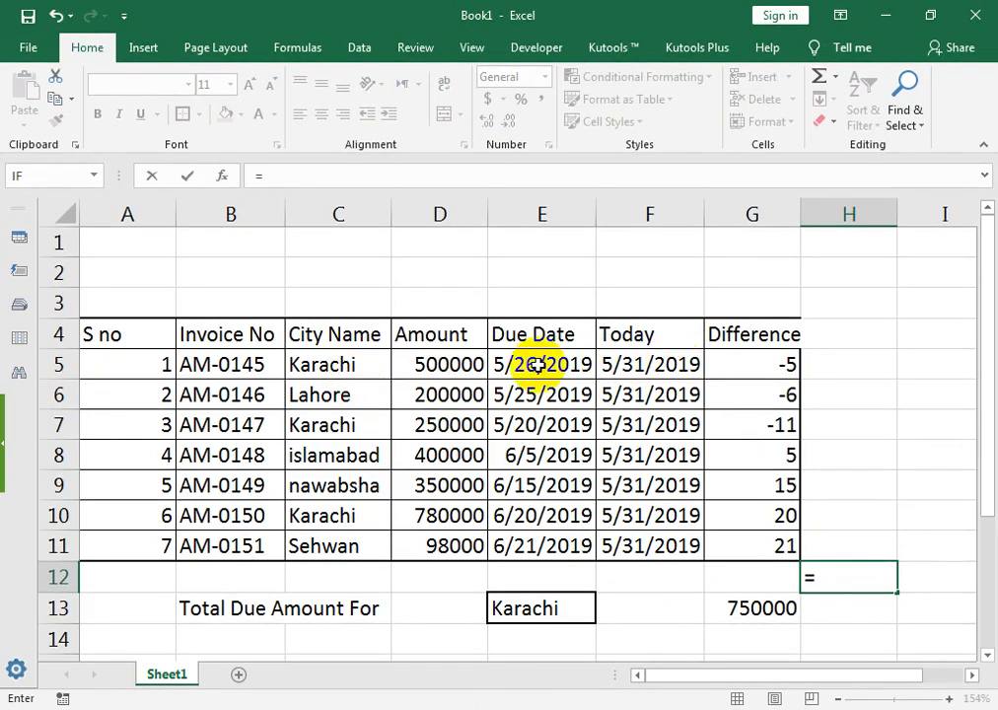
click(462, 365)
text(+)
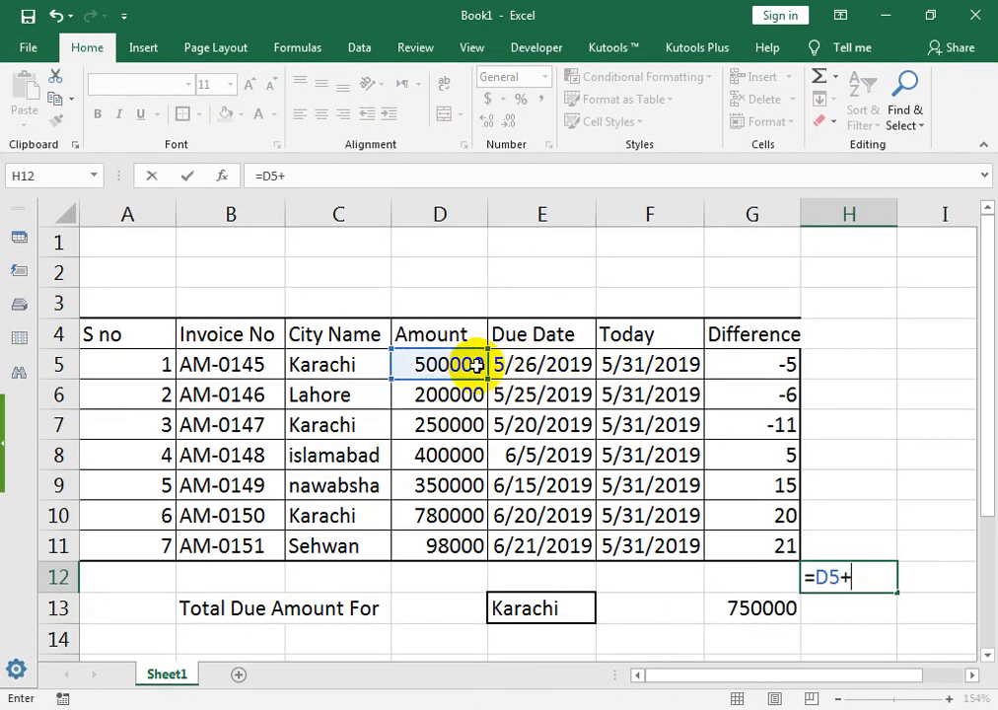
click(458, 419)
key(Return)
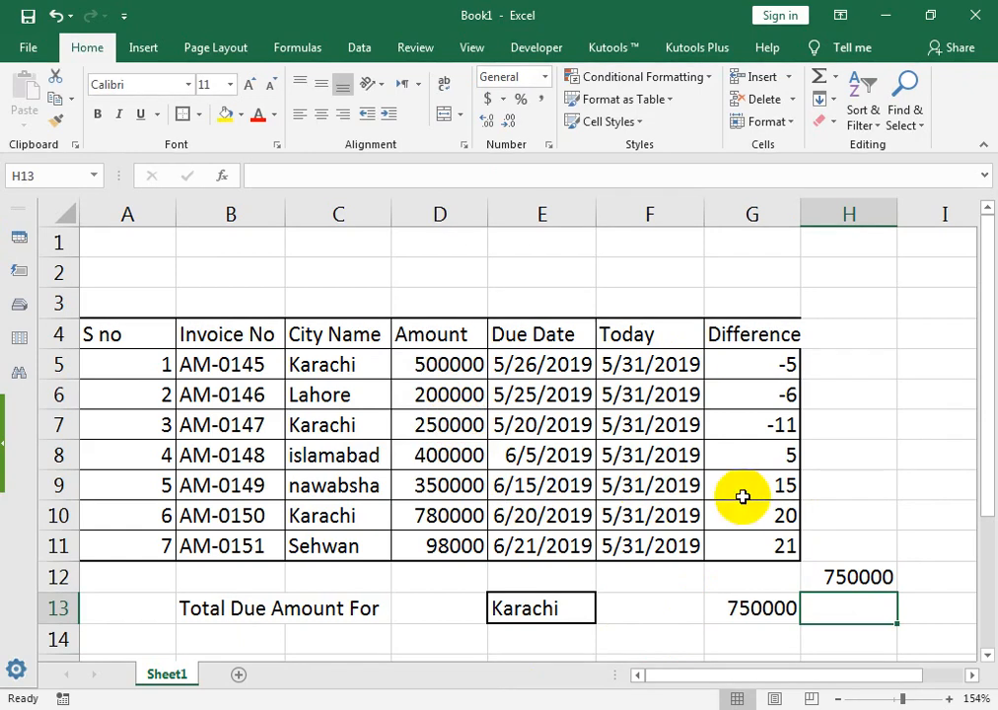
click(836, 576)
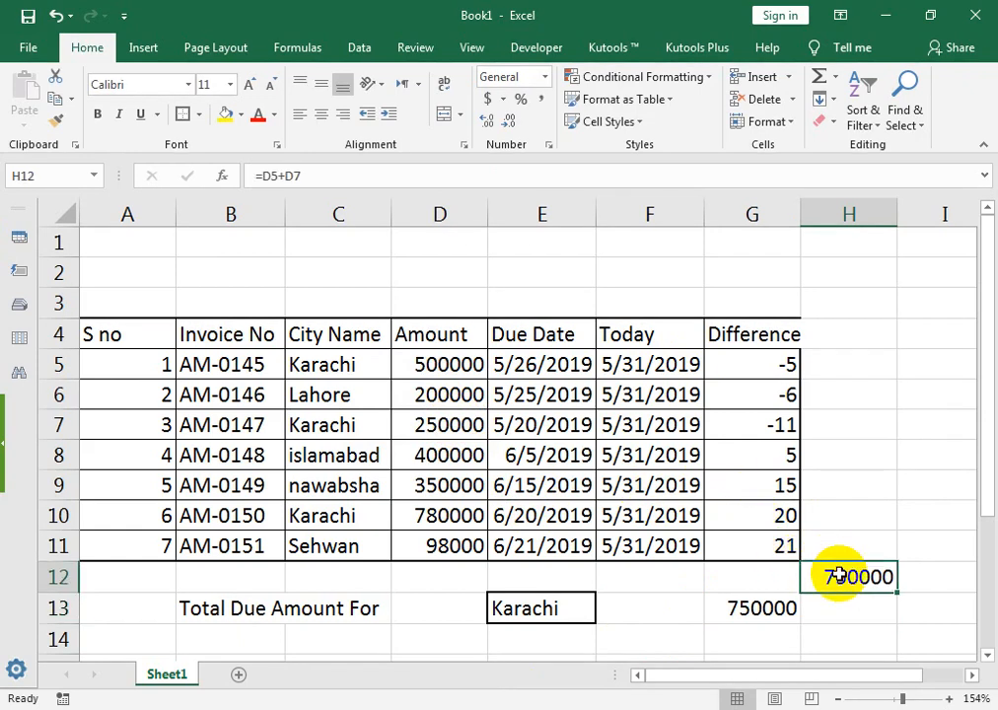
key(Delete)
Step: Change the city in E13 to Lahore
key(Up)
key(Left)
key(Left)
key(Up)
key(Down)
key(Down)
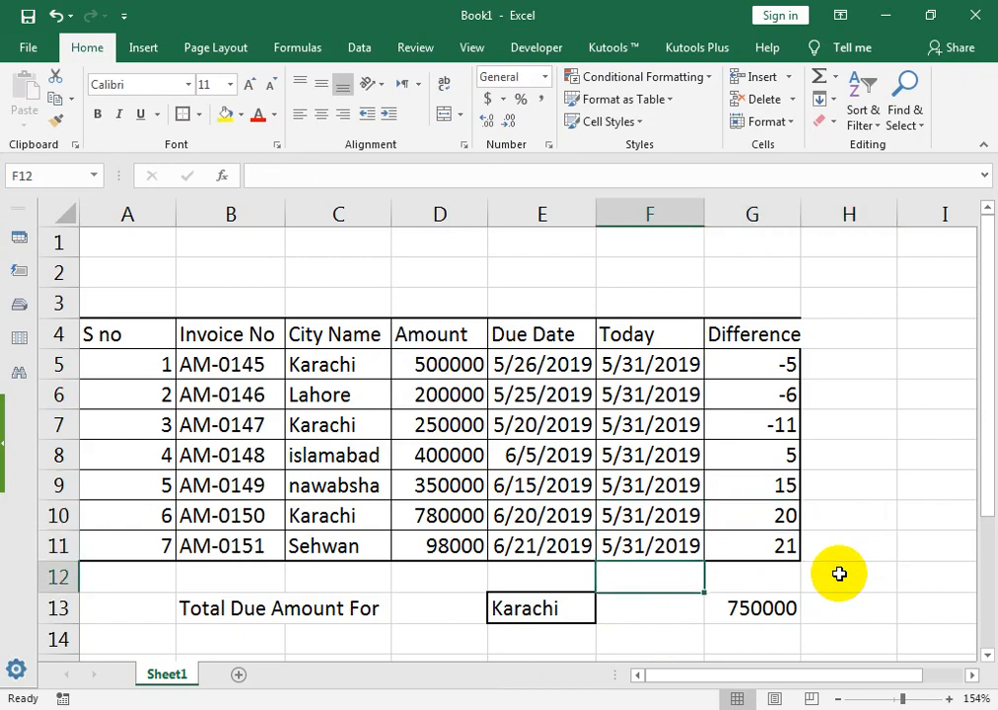
key(Down)
key(Left)
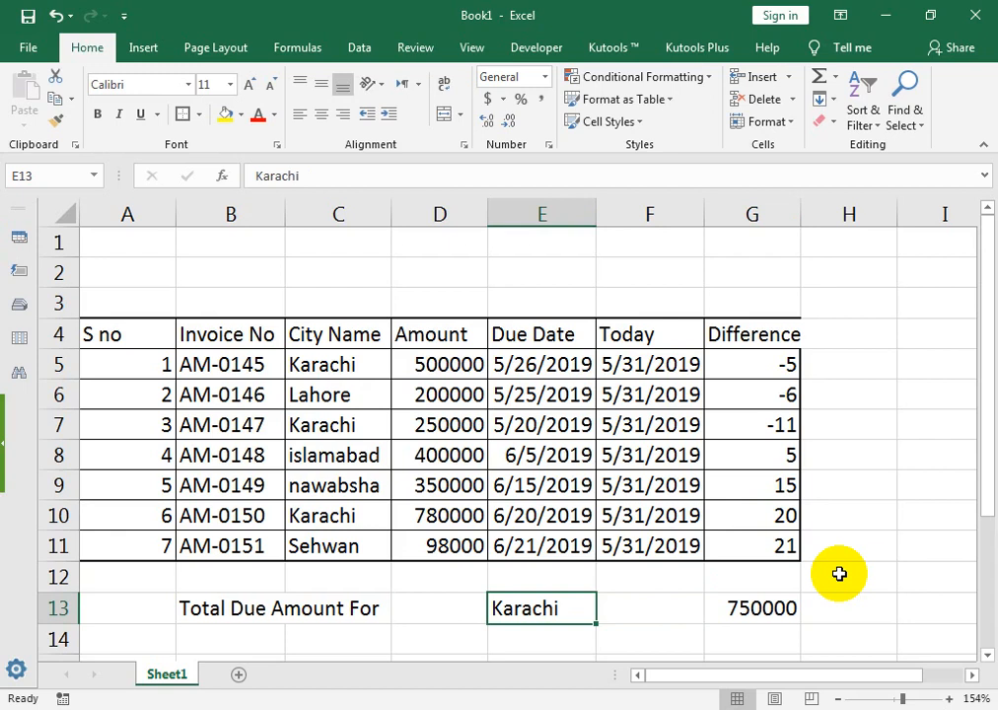
text(La)
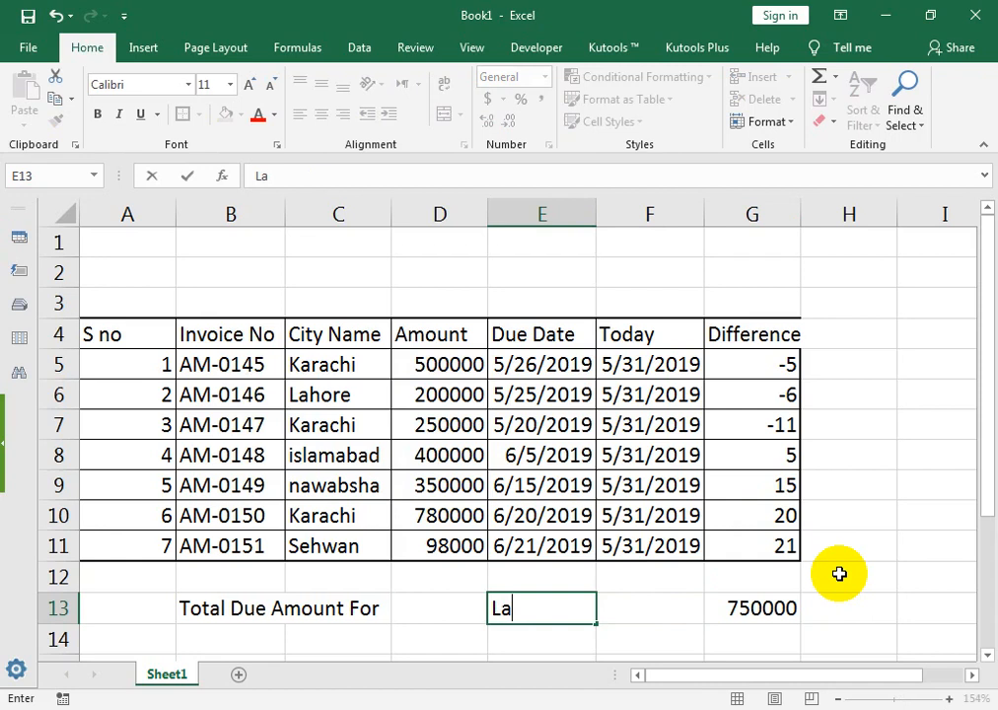
text(hore)
key(Return)
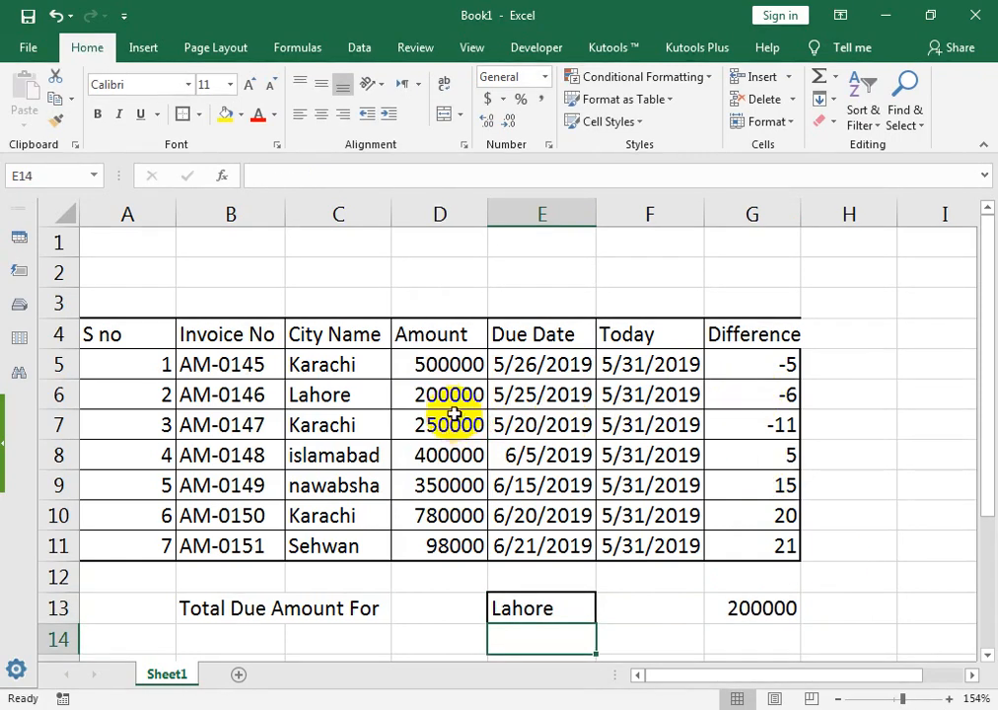
Step: Merge and center cells F12:G12 above the due total and enter the heading "Balance Pending"
click(760, 581)
click(735, 617)
drag(676, 572, 760, 580)
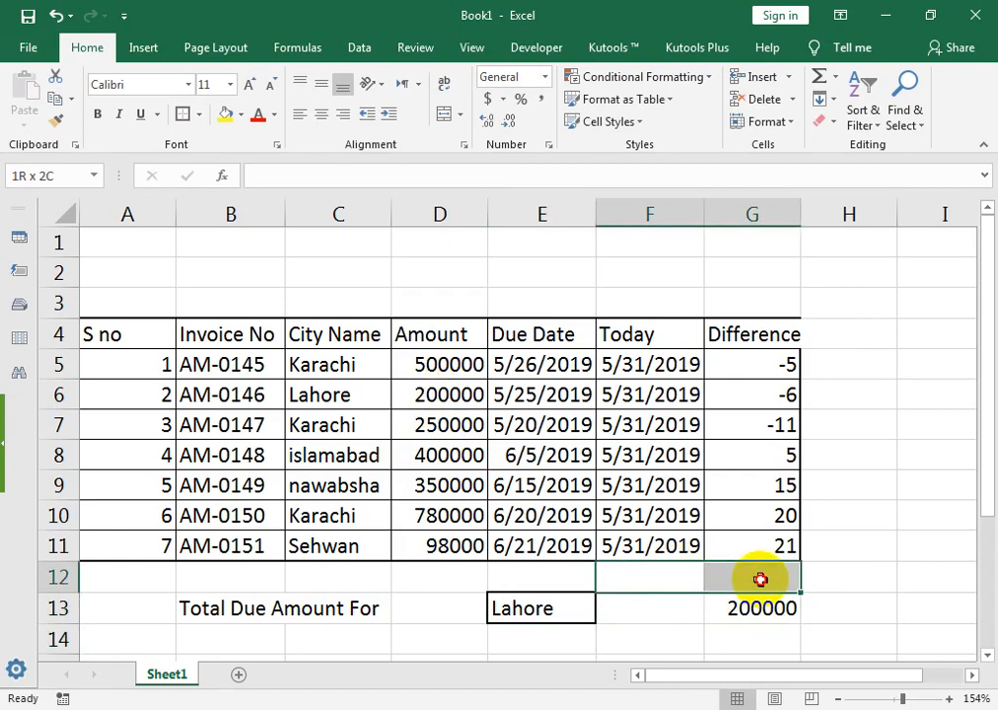
click(449, 115)
text(Balance Pending)
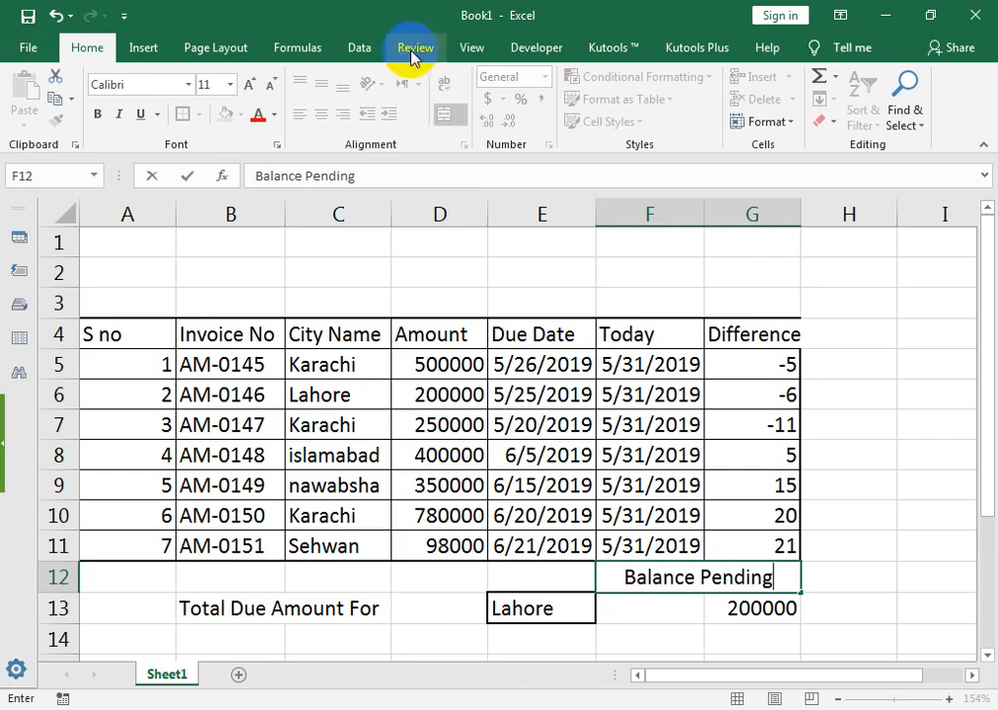
click(632, 616)
Step: Give the Balance Pending heading a black fill and white text
click(646, 577)
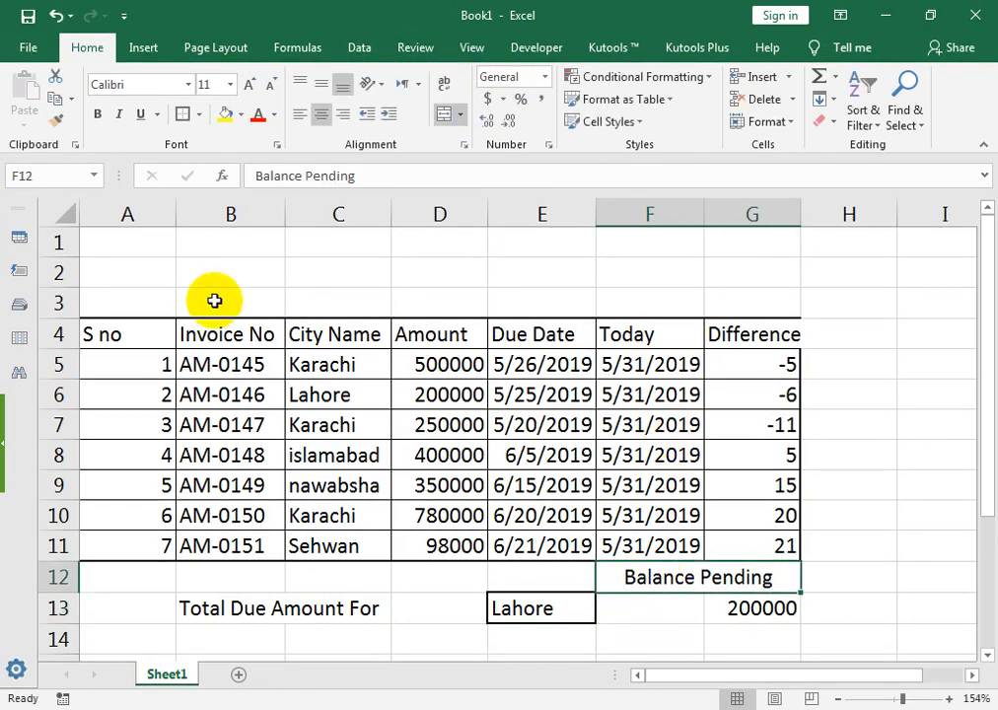
click(239, 114)
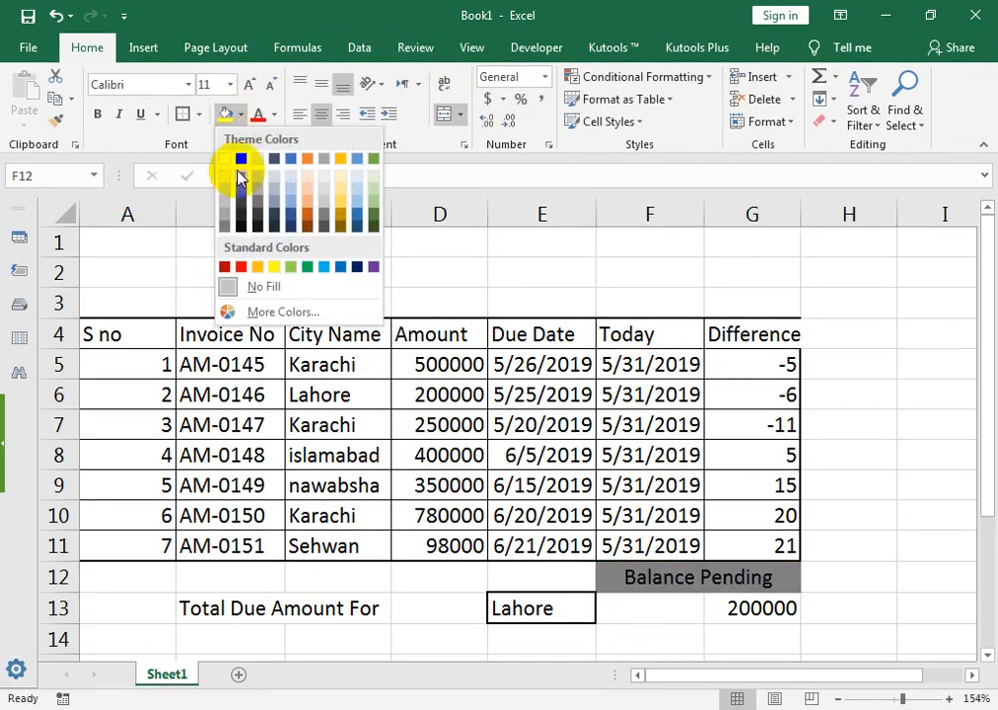
click(240, 159)
click(275, 118)
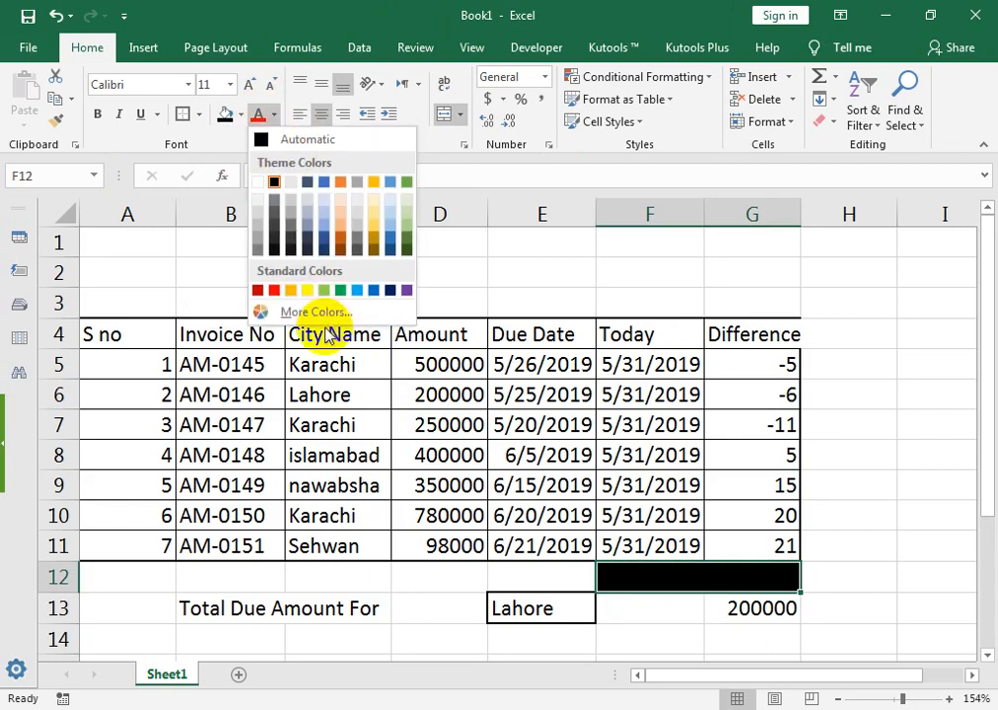
click(262, 182)
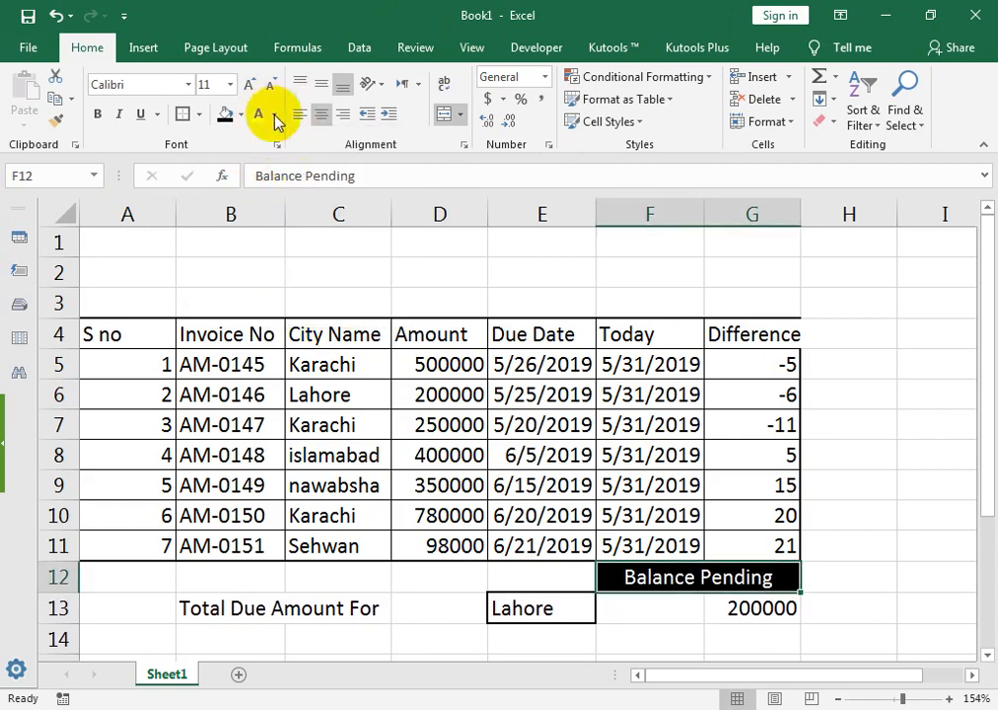
Step: Format A13:G13 with a dark blue fill and white text, and apply Comma Style to the total in G13
mouse_move(735, 614)
mouse_down()
mouse_move(157, 628)
mouse_move(140, 602)
mouse_move(730, 617)
mouse_up()
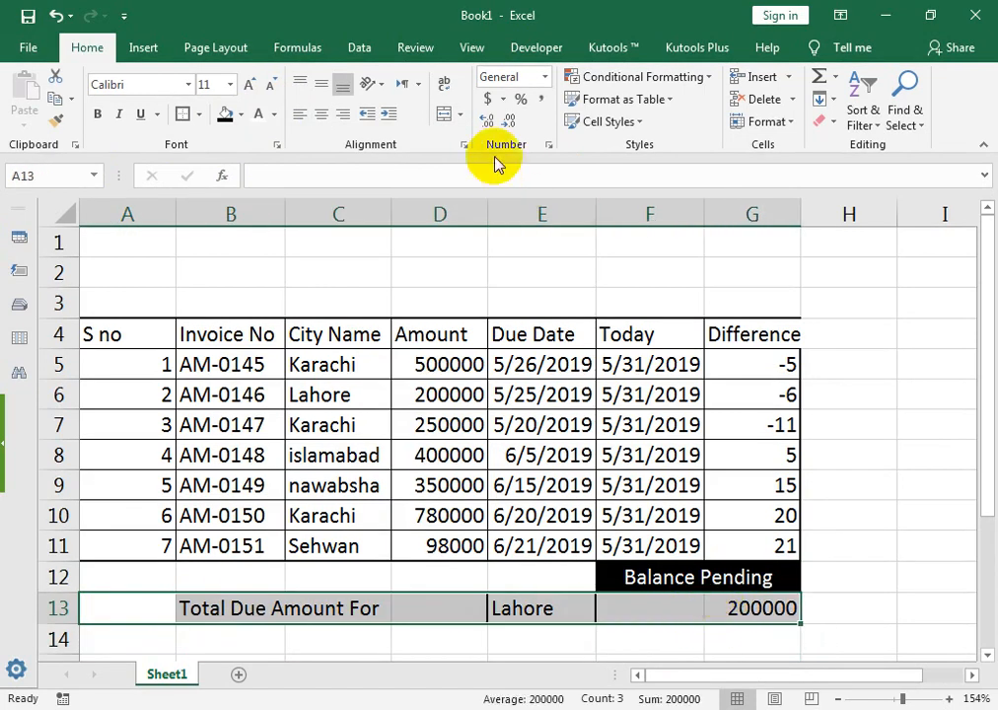
click(241, 114)
click(356, 267)
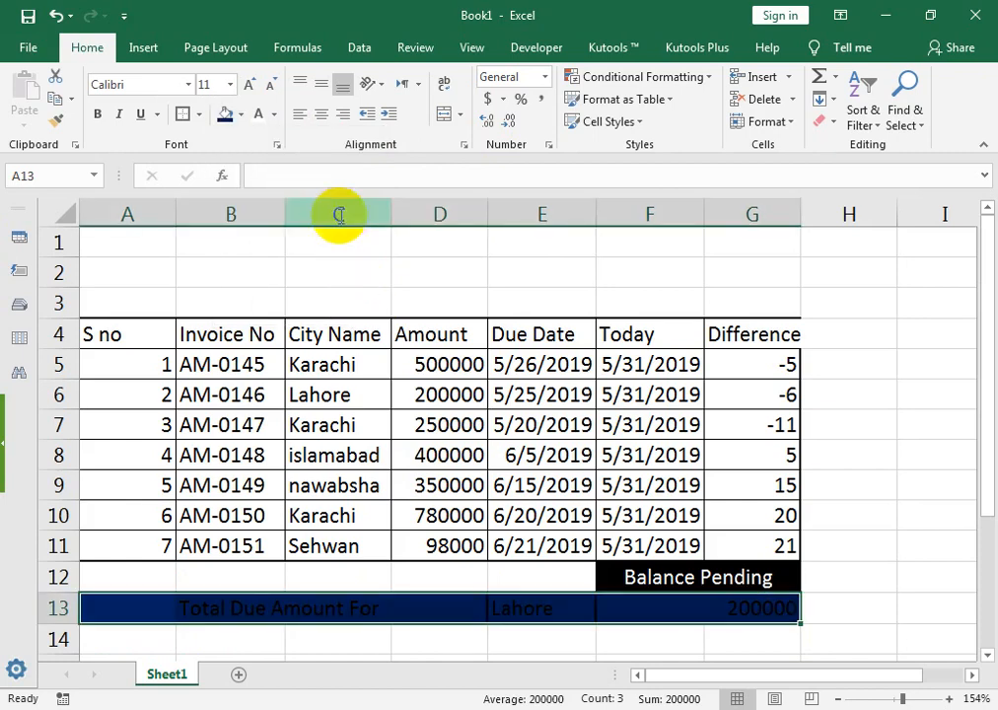
click(271, 121)
click(258, 183)
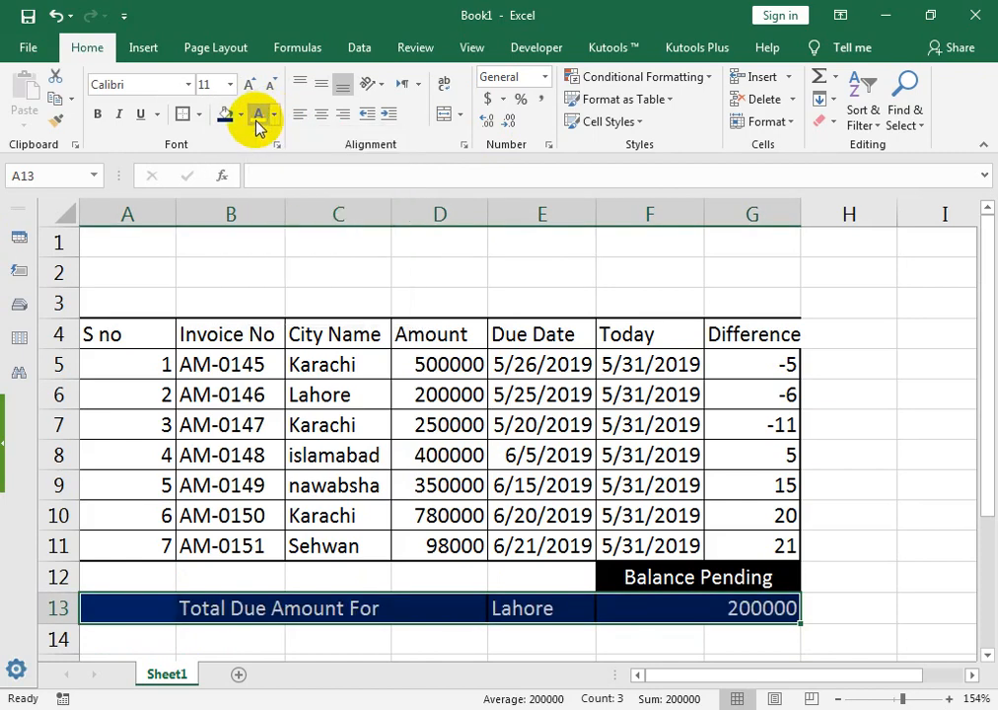
click(739, 613)
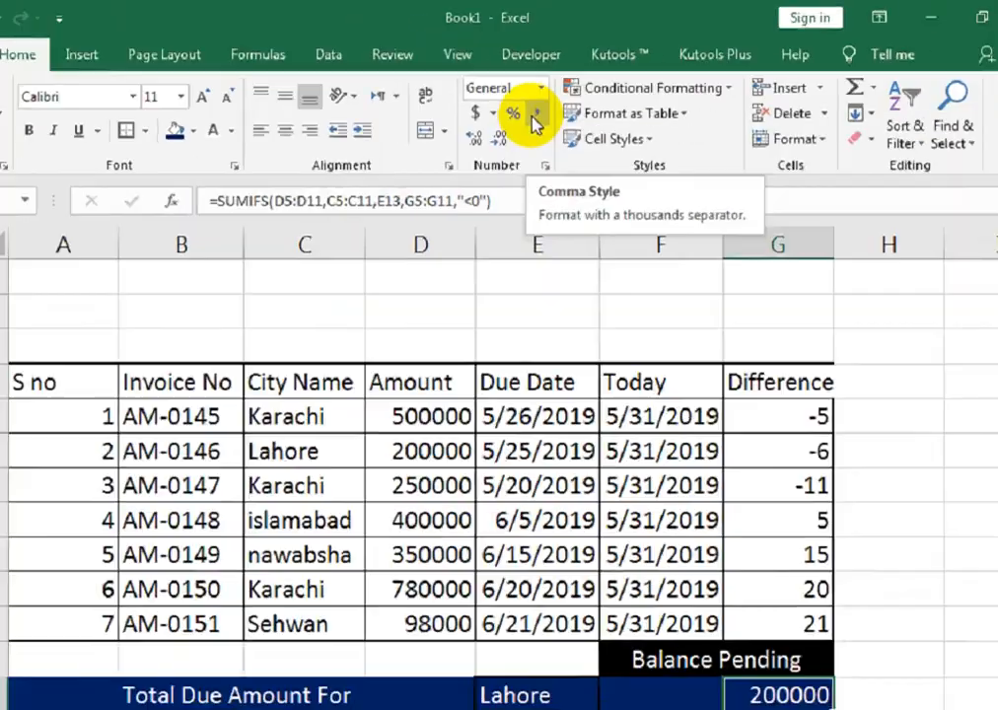
click(541, 100)
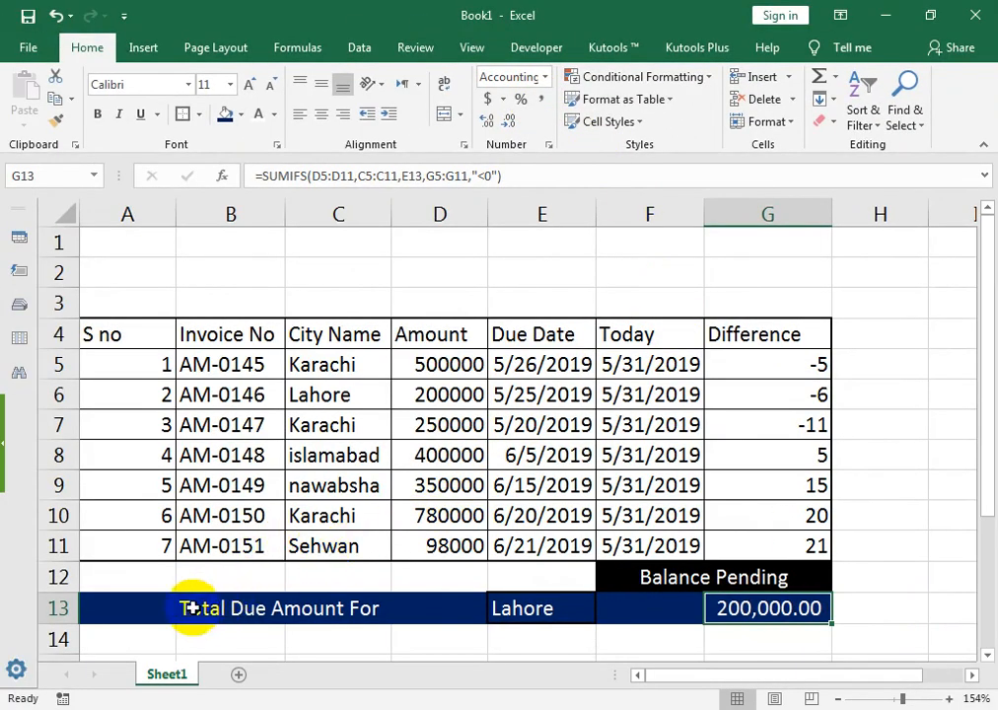
Step: Merge and center cells A12:C12 and enter the label "Total Amount"
drag(153, 577, 296, 576)
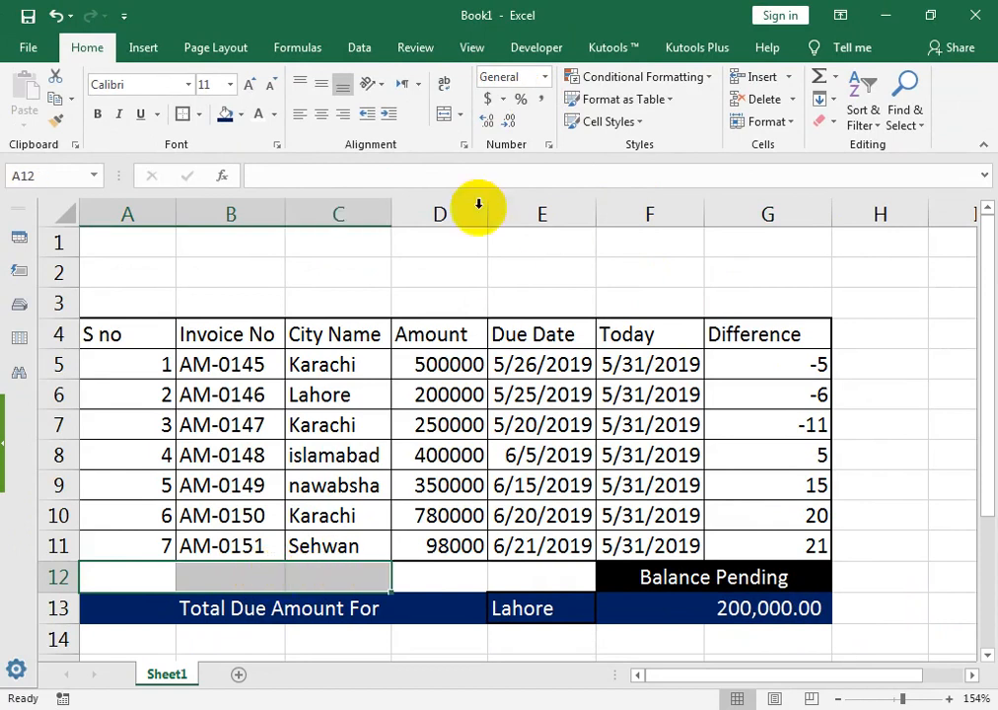
click(445, 114)
text(t)
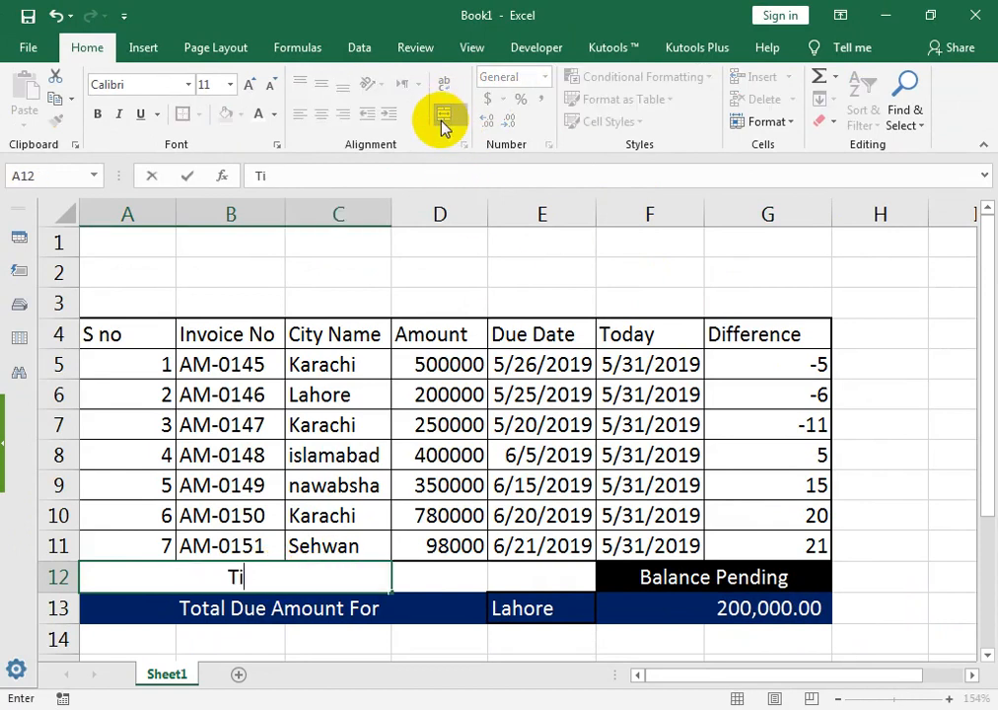
text(otal Amount)
key(Tab)
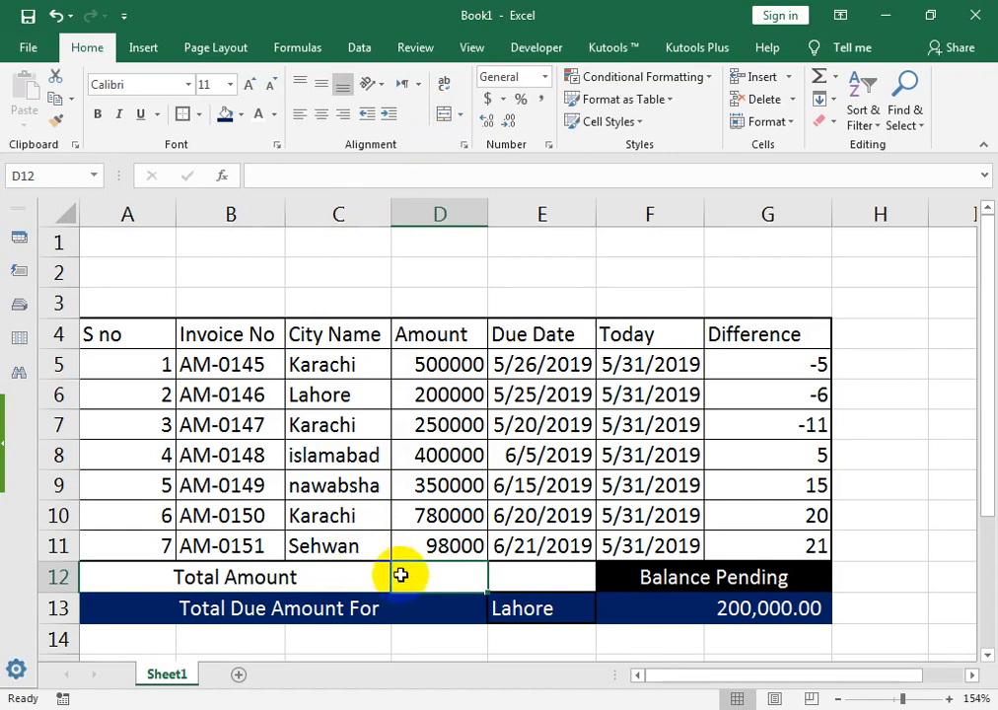
Step: Sum the amounts D5:D11 in D12 and apply Comma Style to the result
drag(415, 334, 439, 516)
click(447, 579)
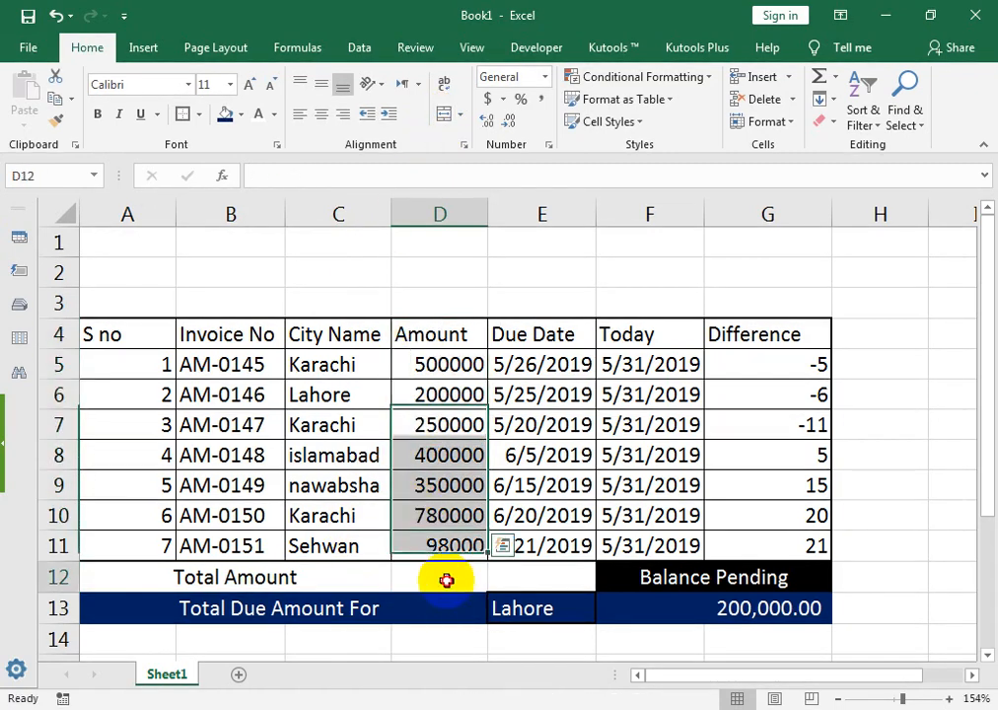
key(alt+equal)
key(Return)
click(446, 576)
click(540, 99)
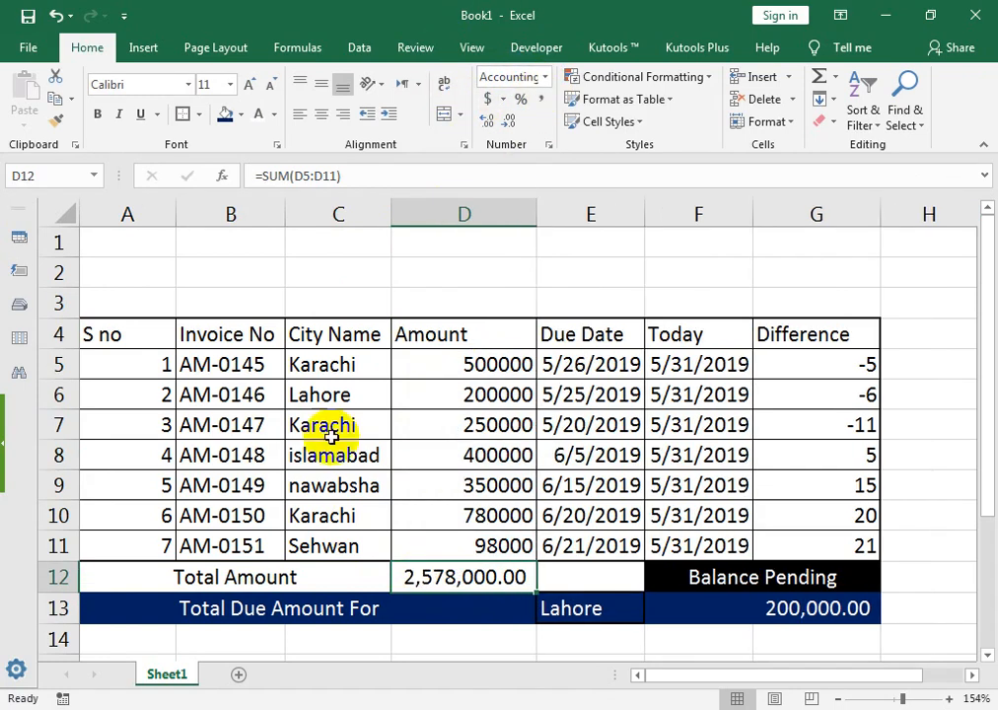
Step: Center the table headers in A4:G4, reduce their font size to 10 and make them bold
click(264, 455)
drag(118, 335, 809, 333)
click(320, 113)
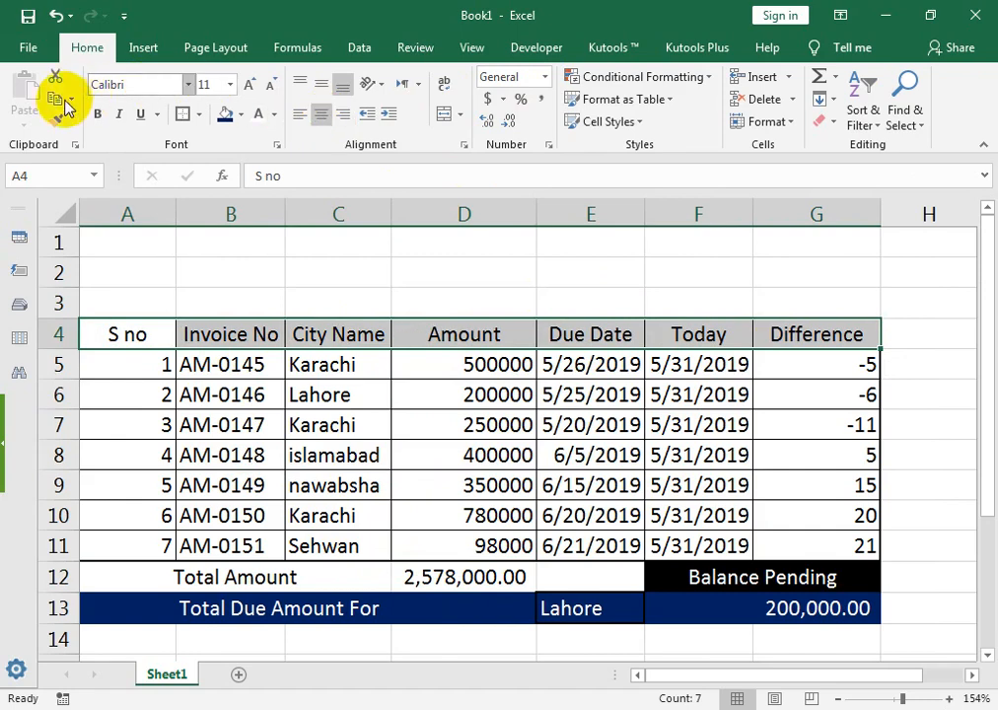
click(265, 87)
click(97, 115)
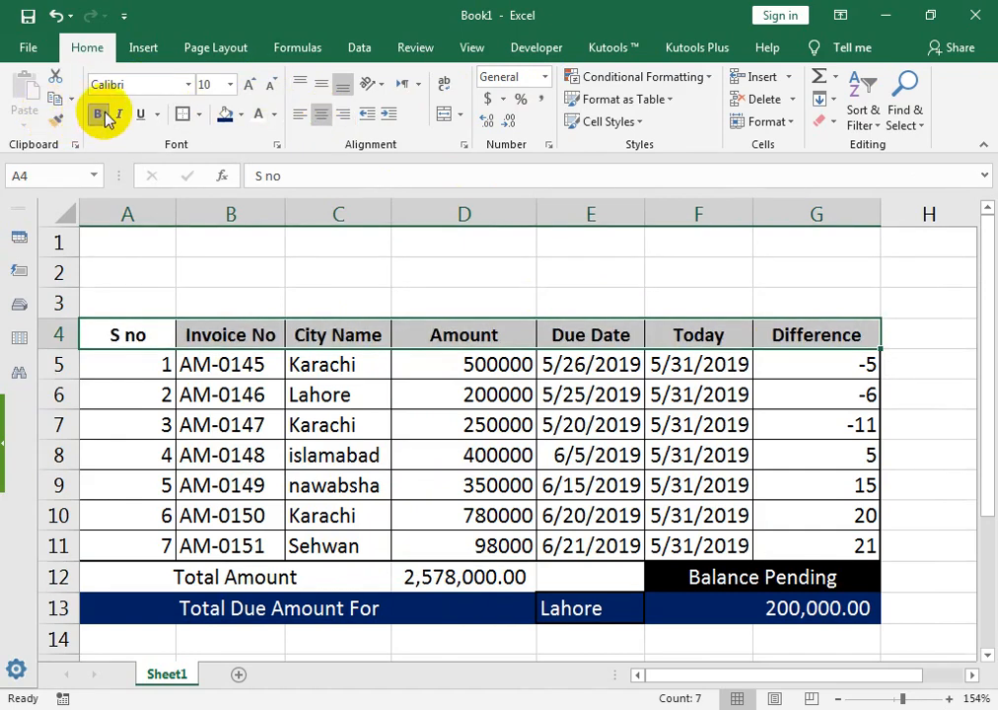
click(258, 398)
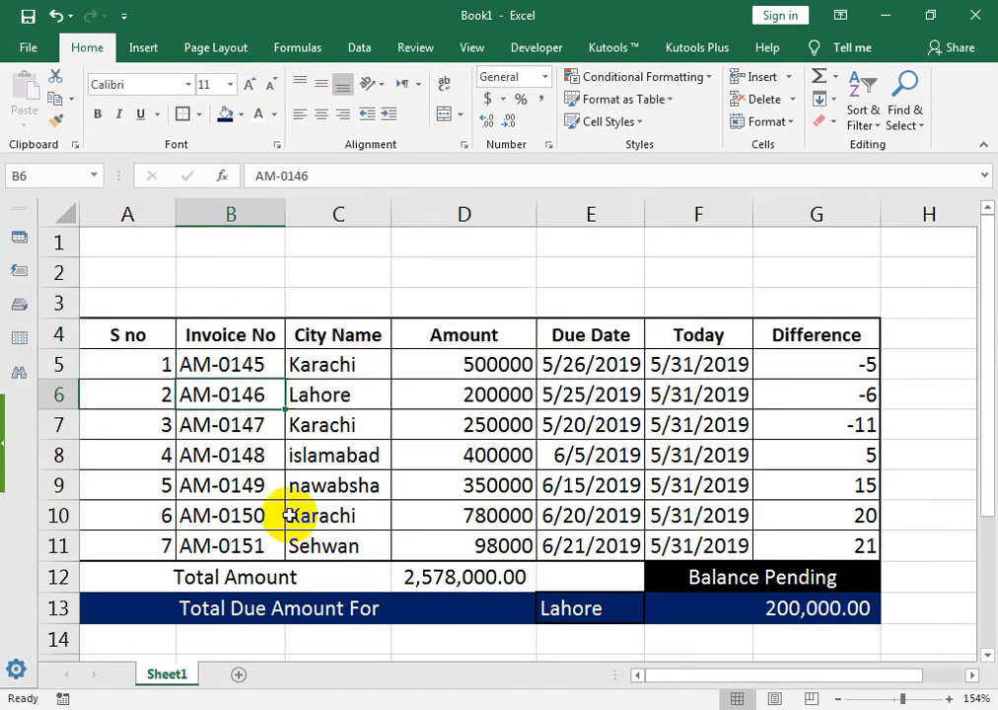
Step: Make row 2 much taller as a title row, and shrink the empty rows 1 and 3 around it
click(296, 566)
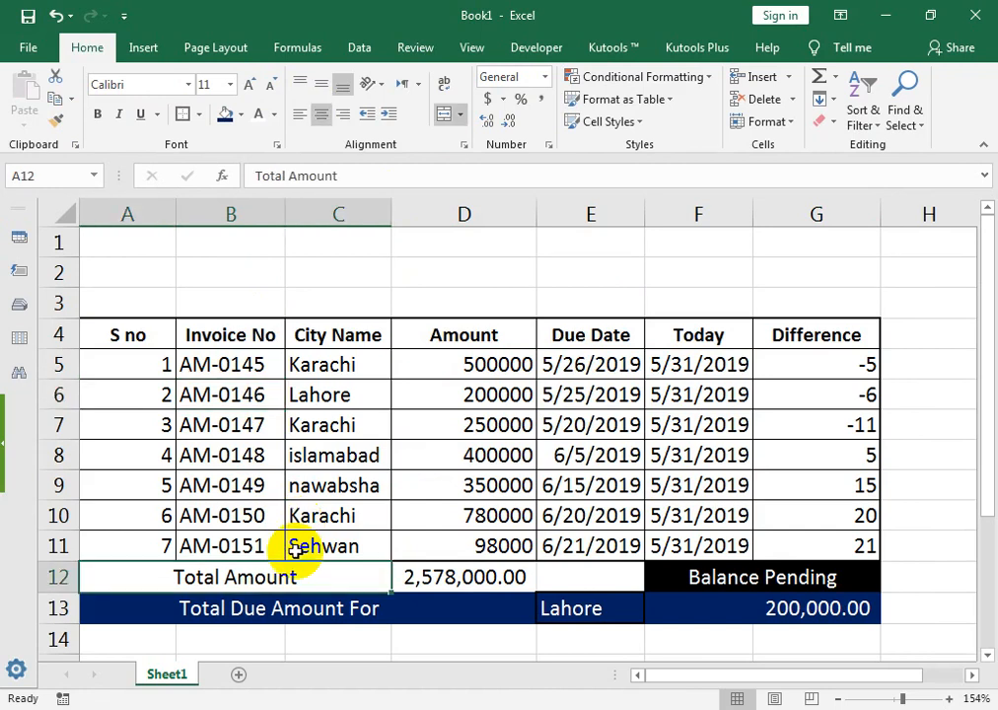
key(Up)
key(Up)
key(Up)
key(Up)
key(Up)
key(Up)
key(Up)
key(Up)
key(Up)
key(Up)
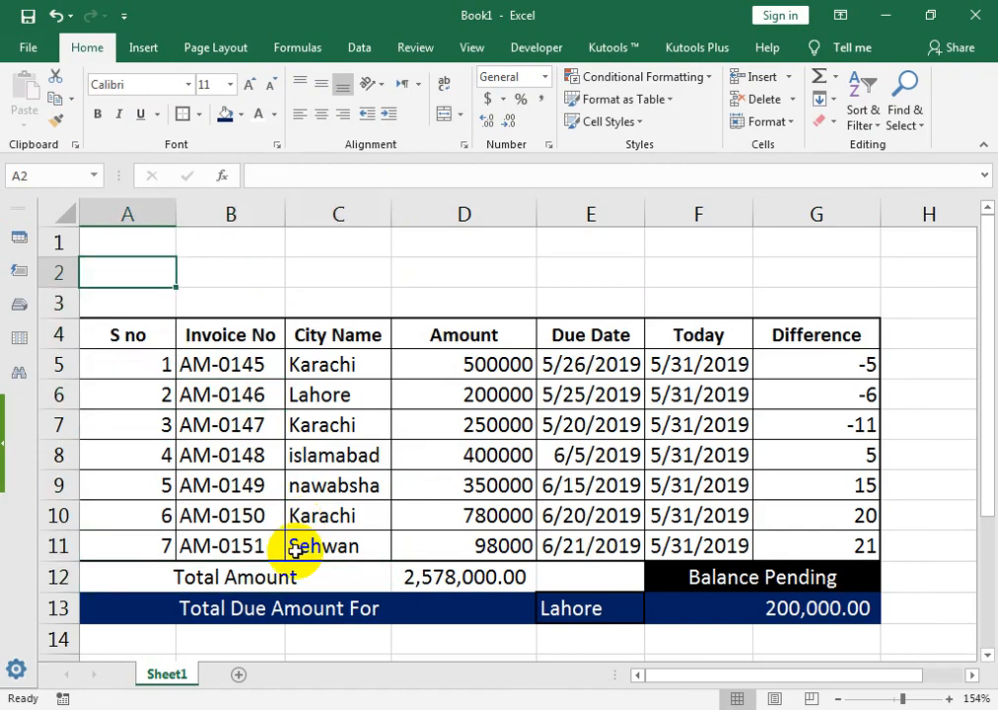
drag(70, 290, 74, 309)
drag(74, 256, 72, 244)
drag(60, 292, 61, 312)
drag(115, 285, 839, 298)
mouse_move(74, 342)
mouse_down()
mouse_move(67, 316)
mouse_move(67, 332)
mouse_up()
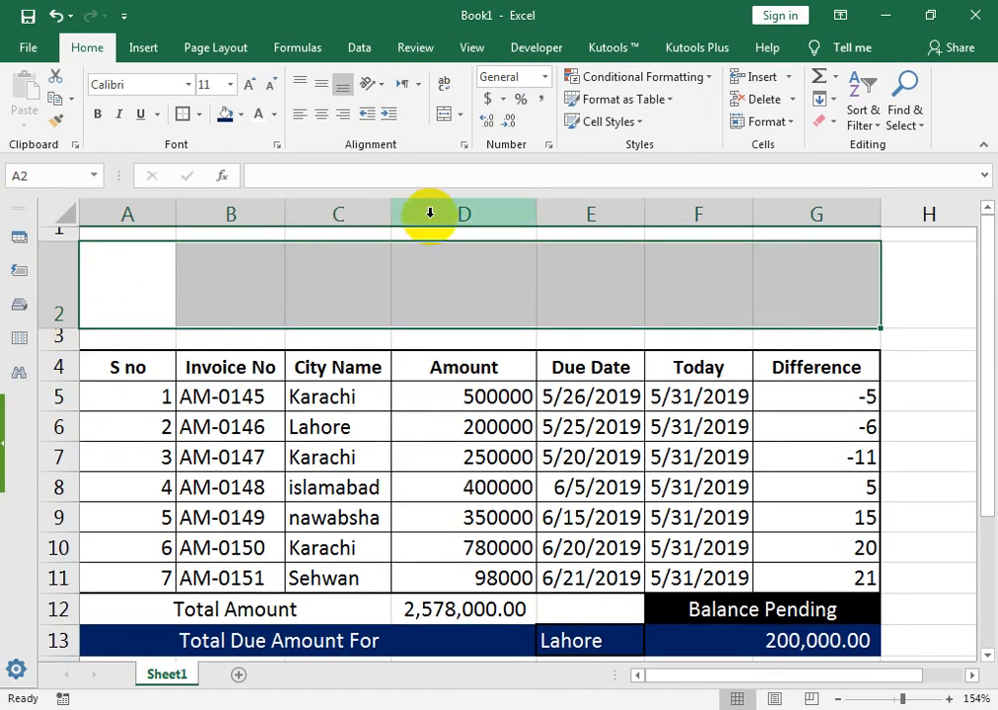
Step: Merge and center A2:G2 and enter the title "Check Due Amount For Each Product/city"
click(449, 116)
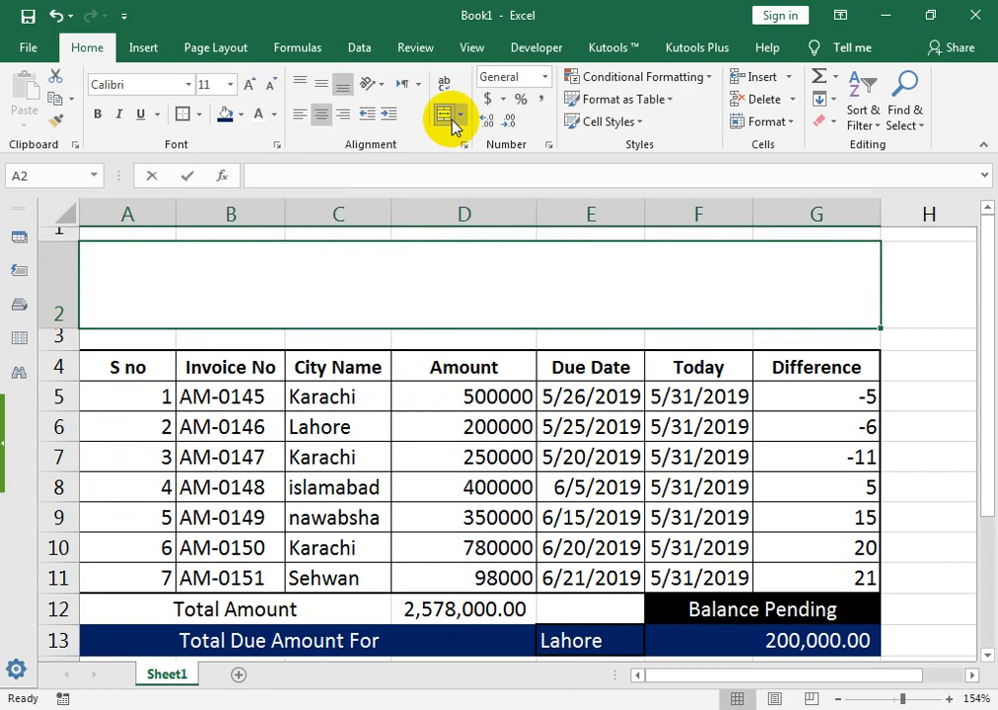
text(Check D)
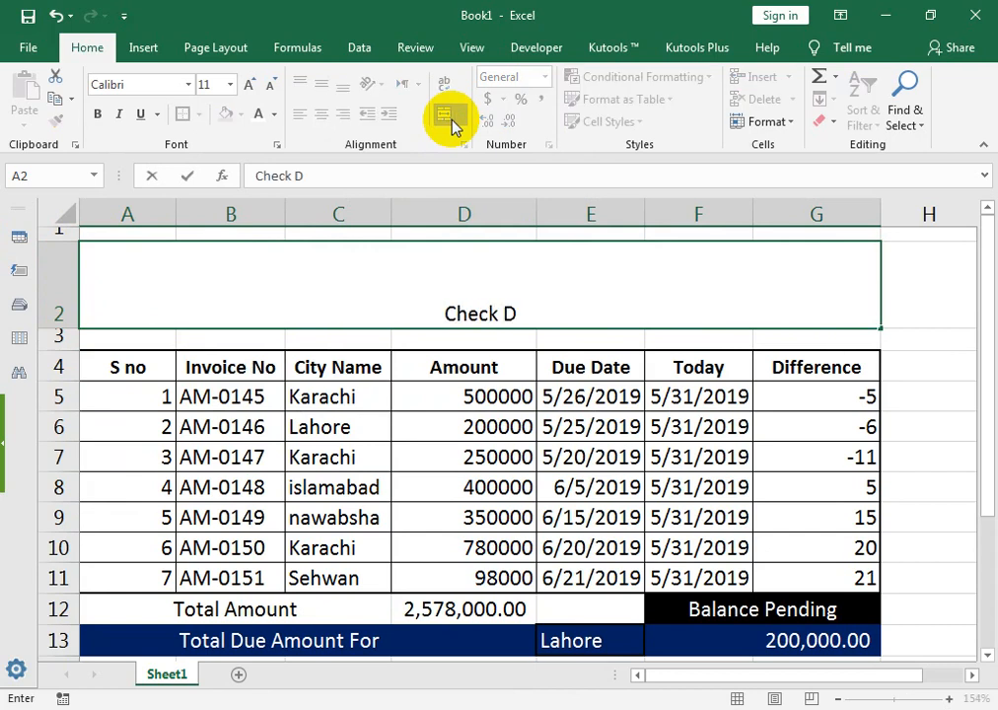
text(ue Amount FOr)
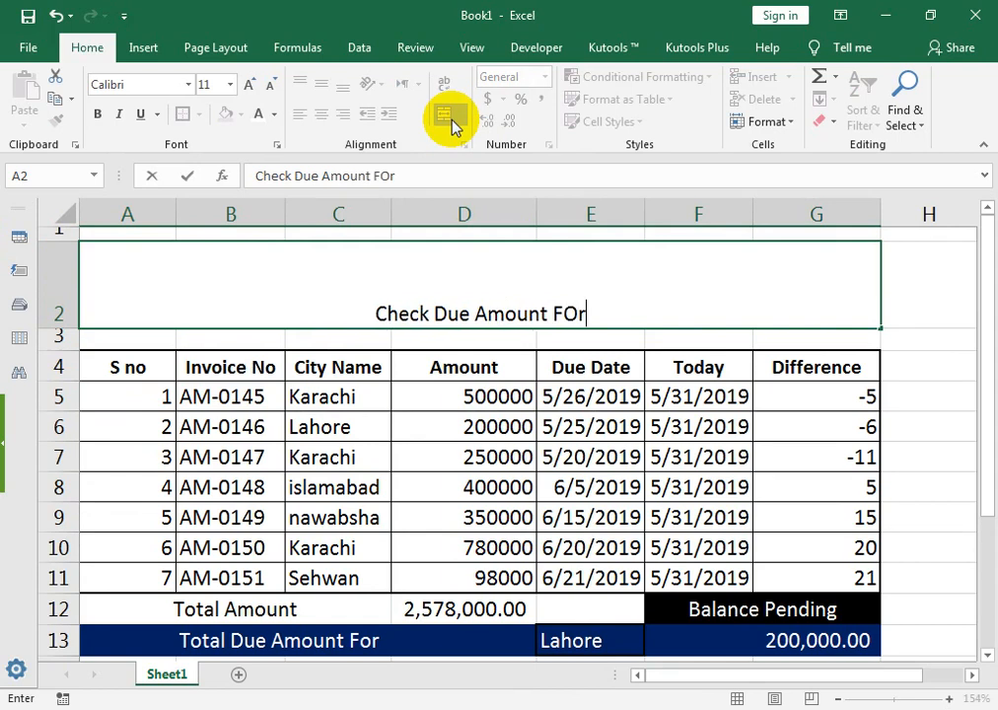
text( Ea)
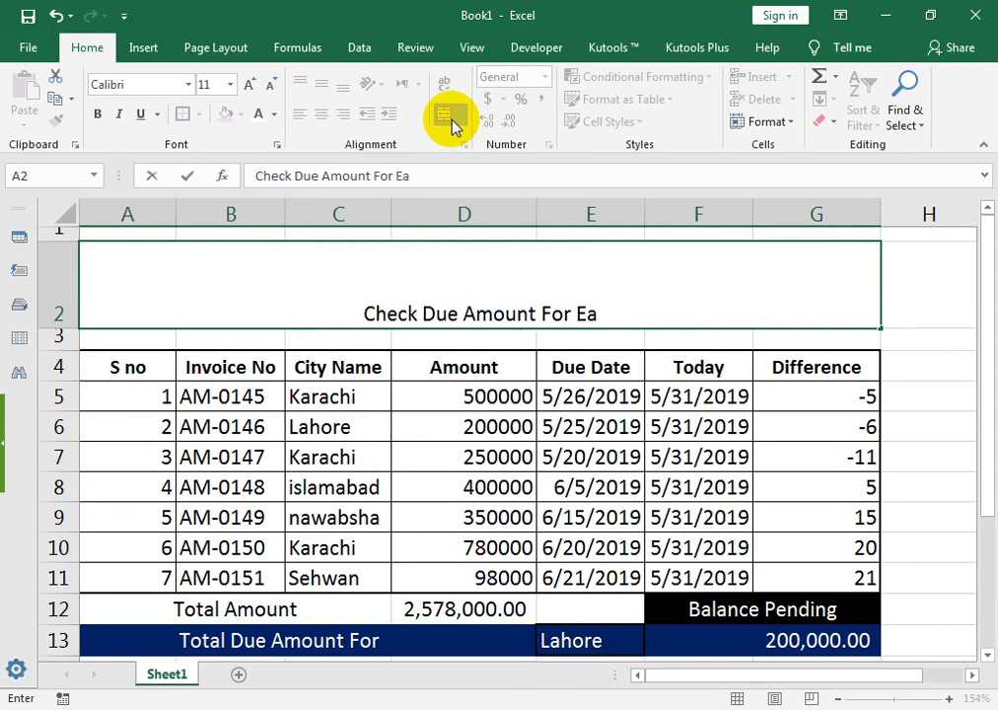
text(ch Product)
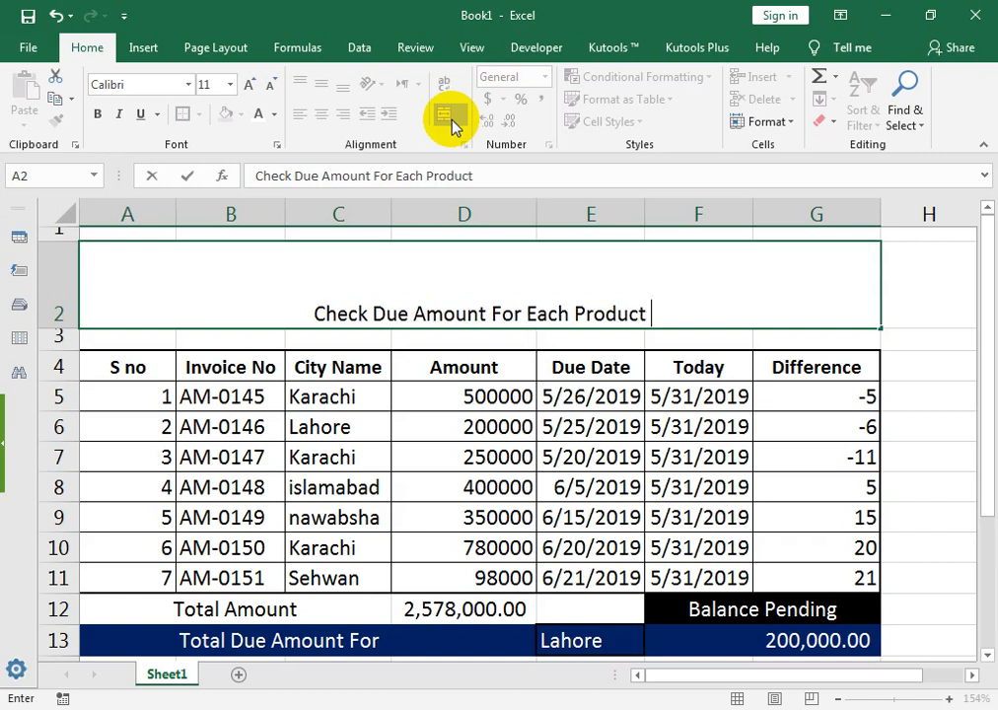
text(/)
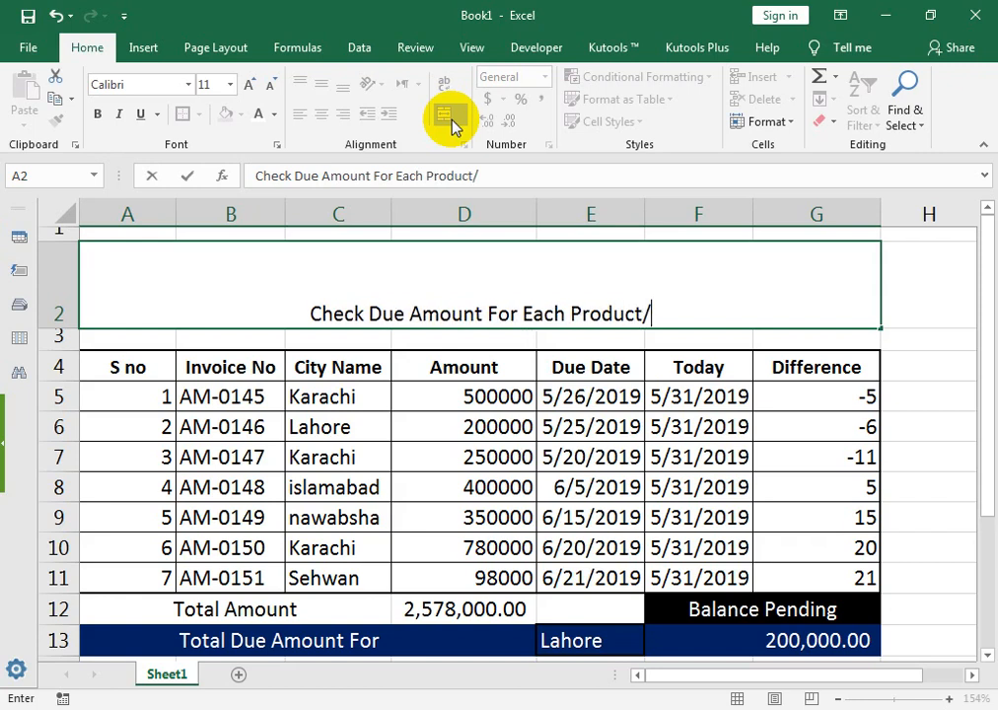
text(city)
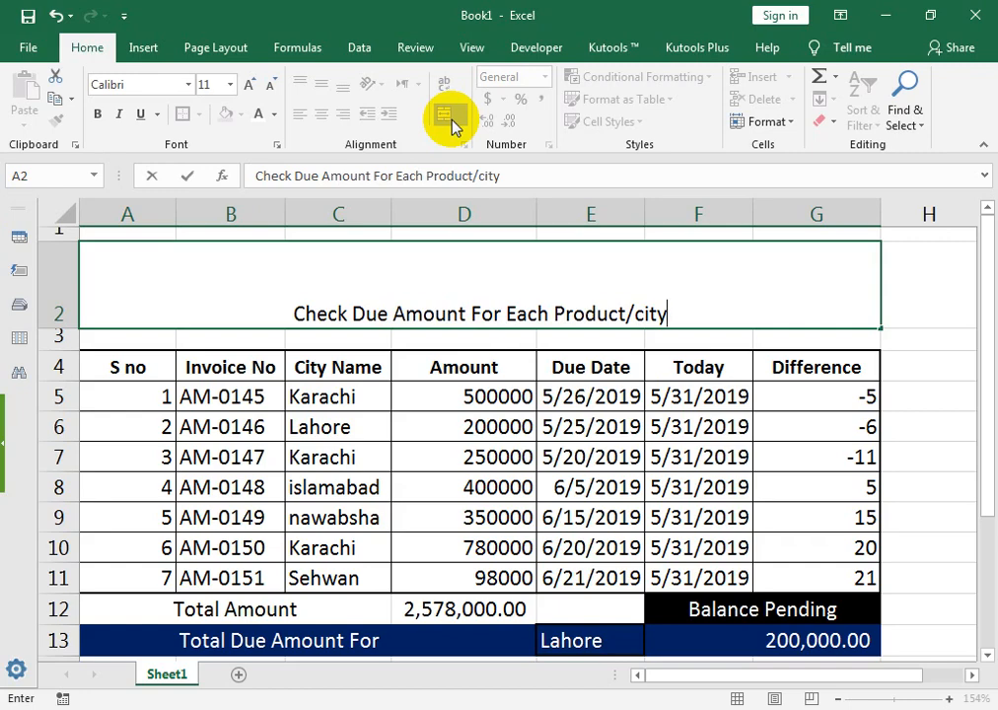
click(604, 545)
Step: Center the title in A2 vertically and enlarge its font size to 22
click(498, 281)
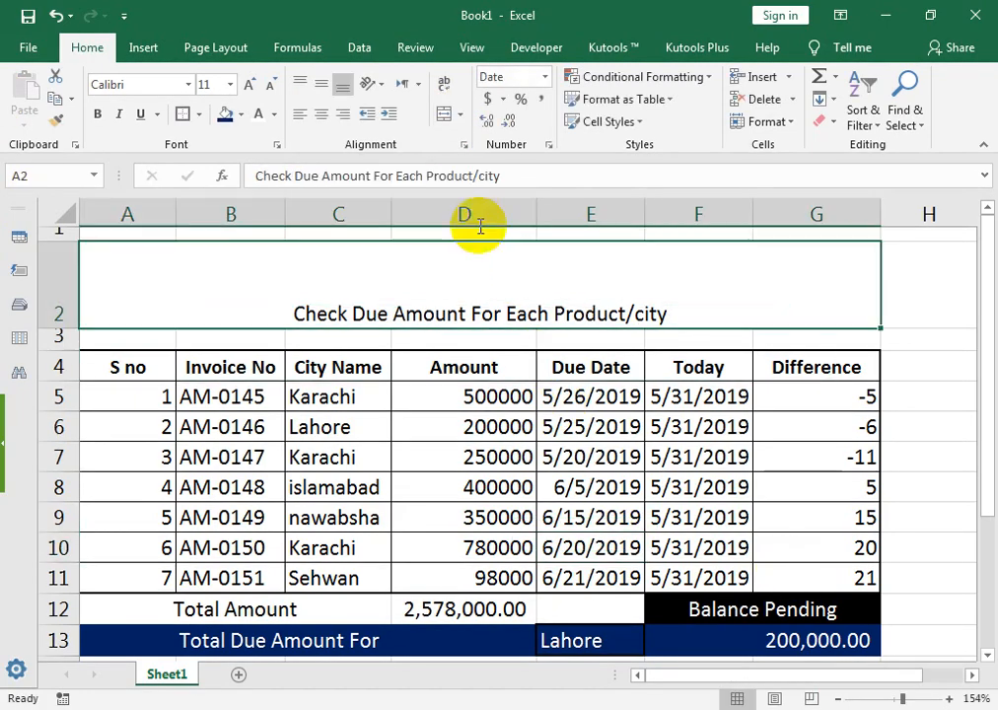
click(321, 87)
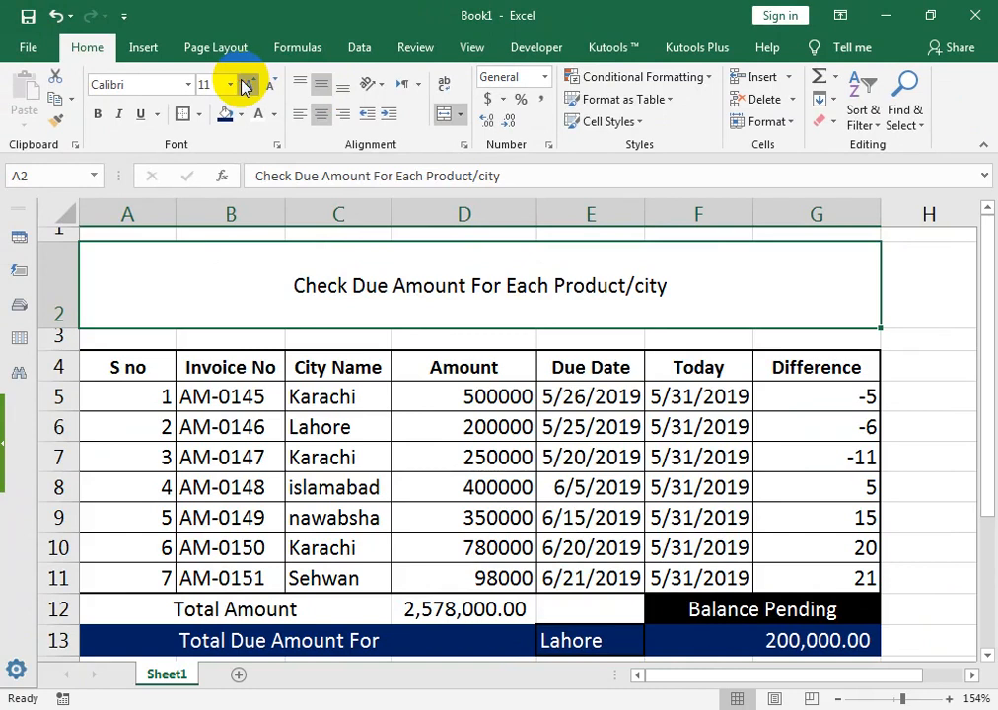
click(246, 85)
click(246, 86)
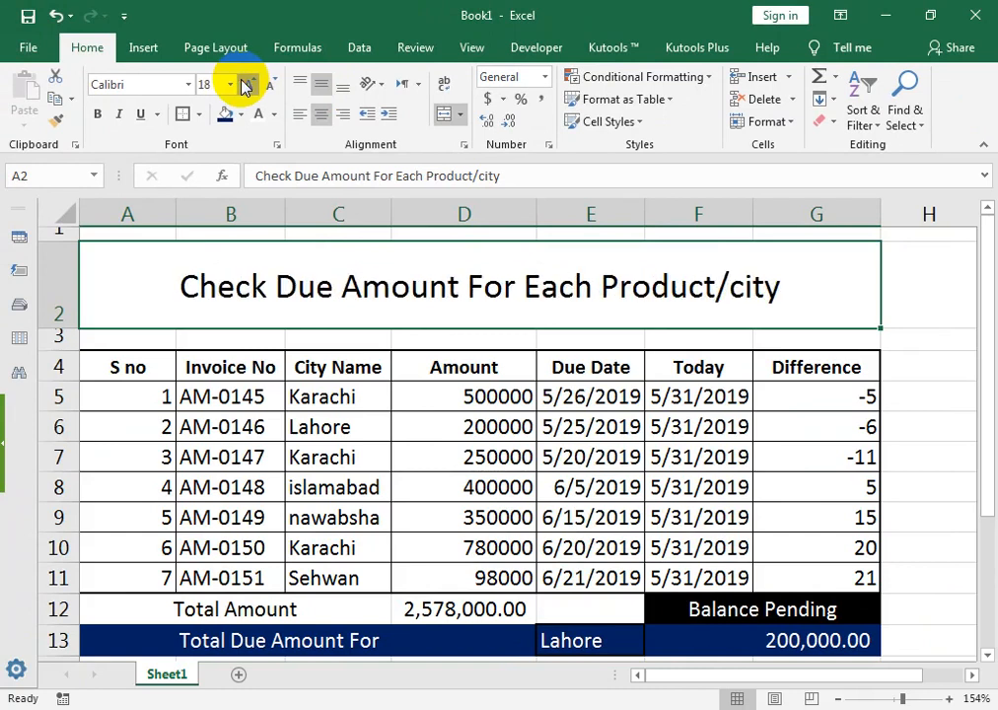
click(246, 85)
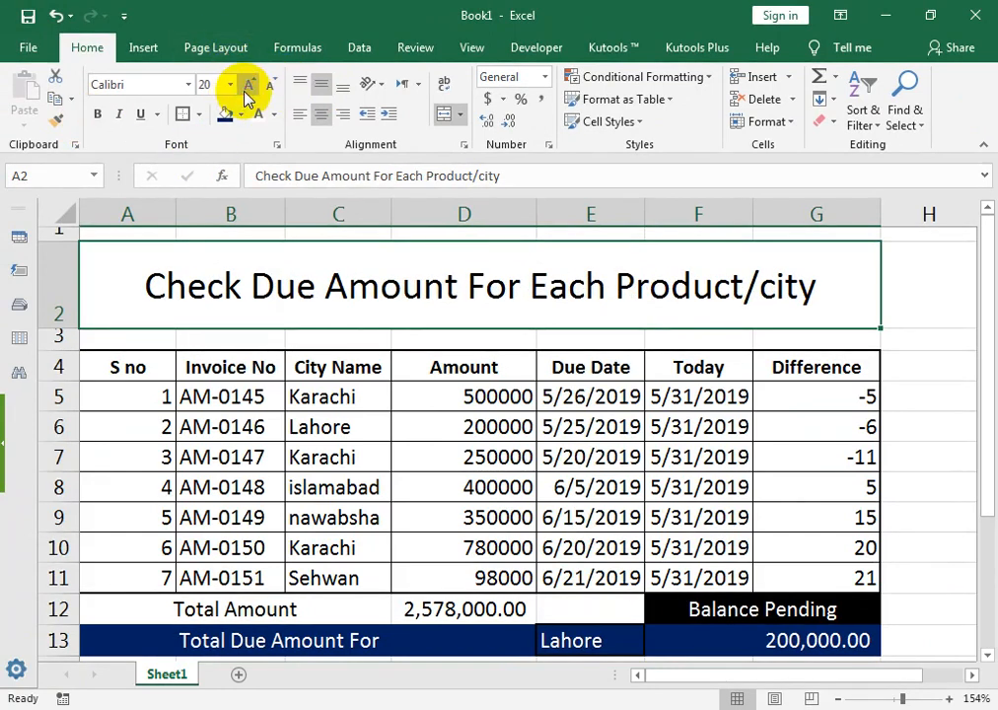
click(245, 86)
Step: Make the title in A2 bold and color its text red
click(98, 115)
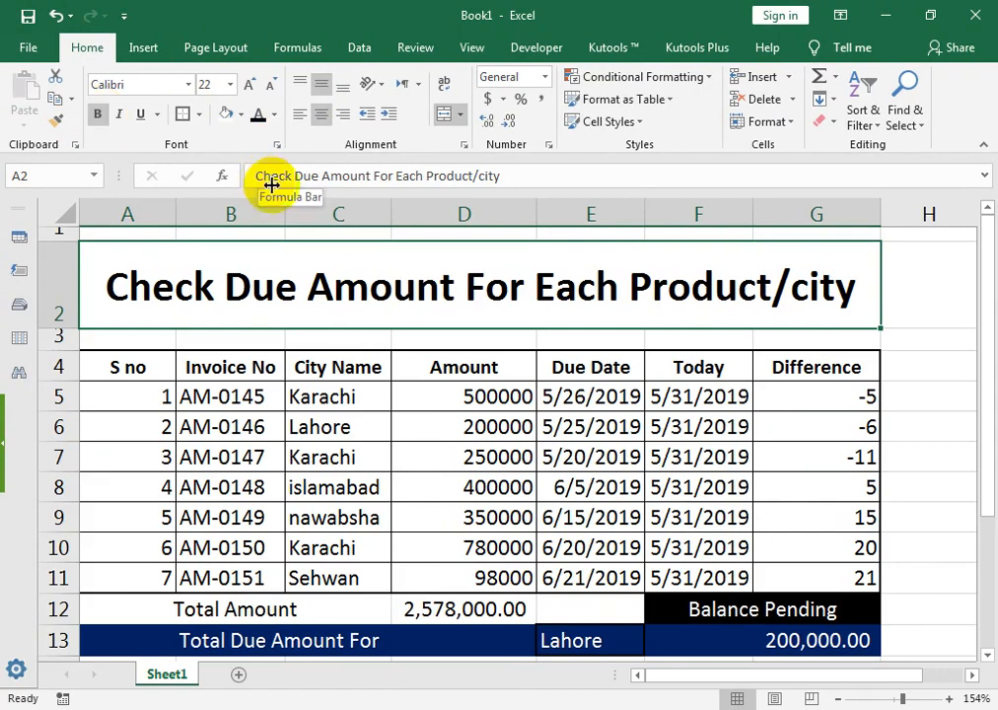
click(275, 117)
click(267, 285)
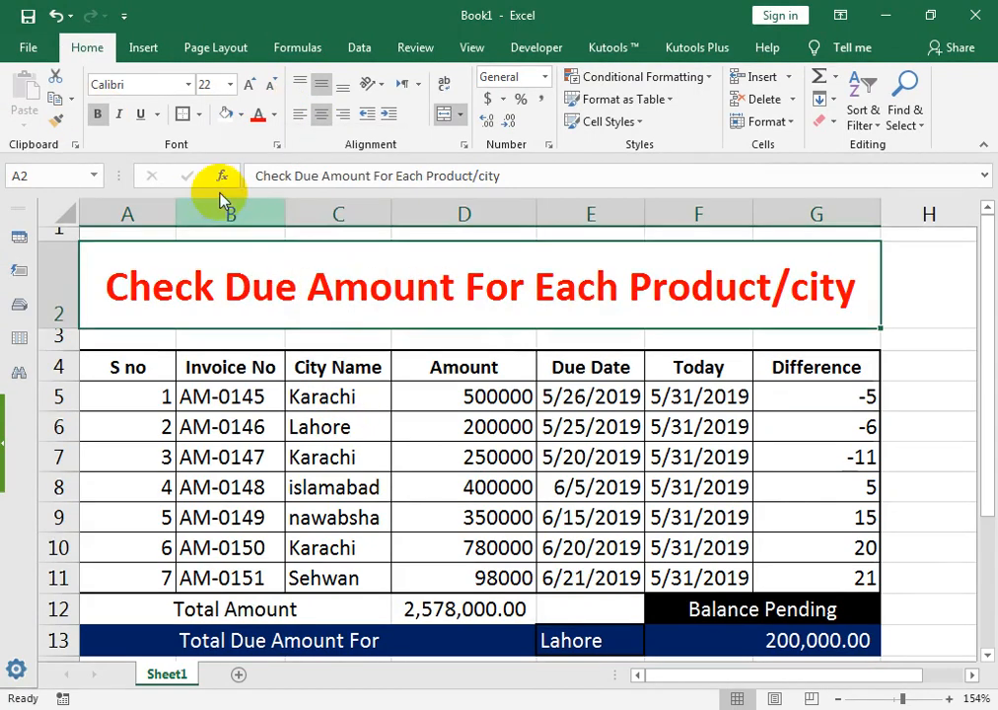
Step: Fill the merged title cell A2 with black and change its text color to yellow
click(240, 115)
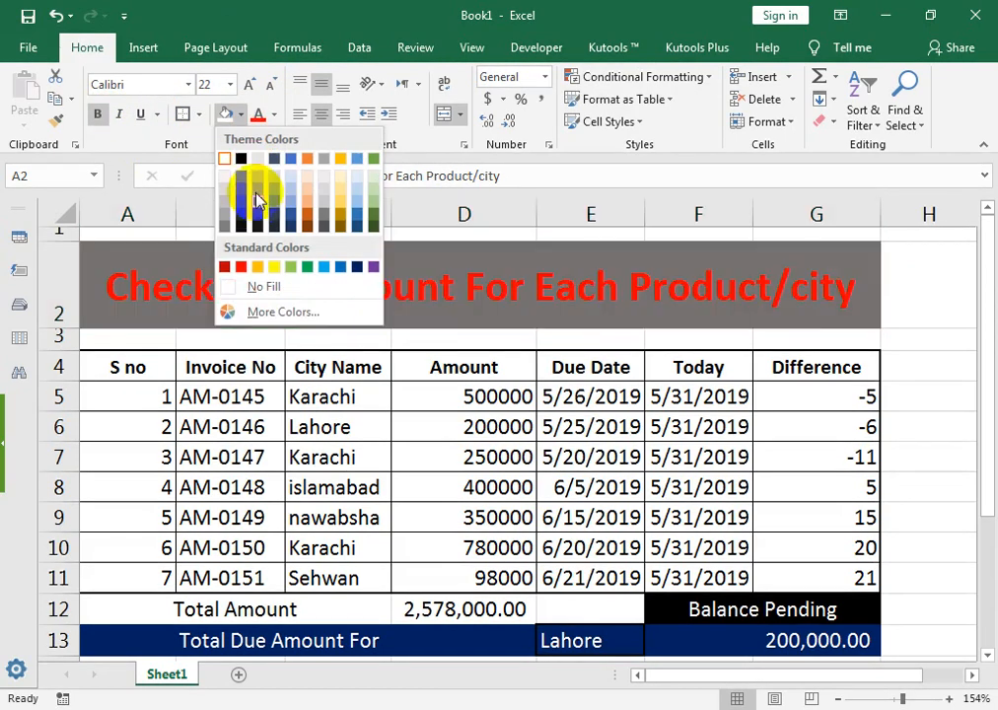
click(242, 159)
click(274, 117)
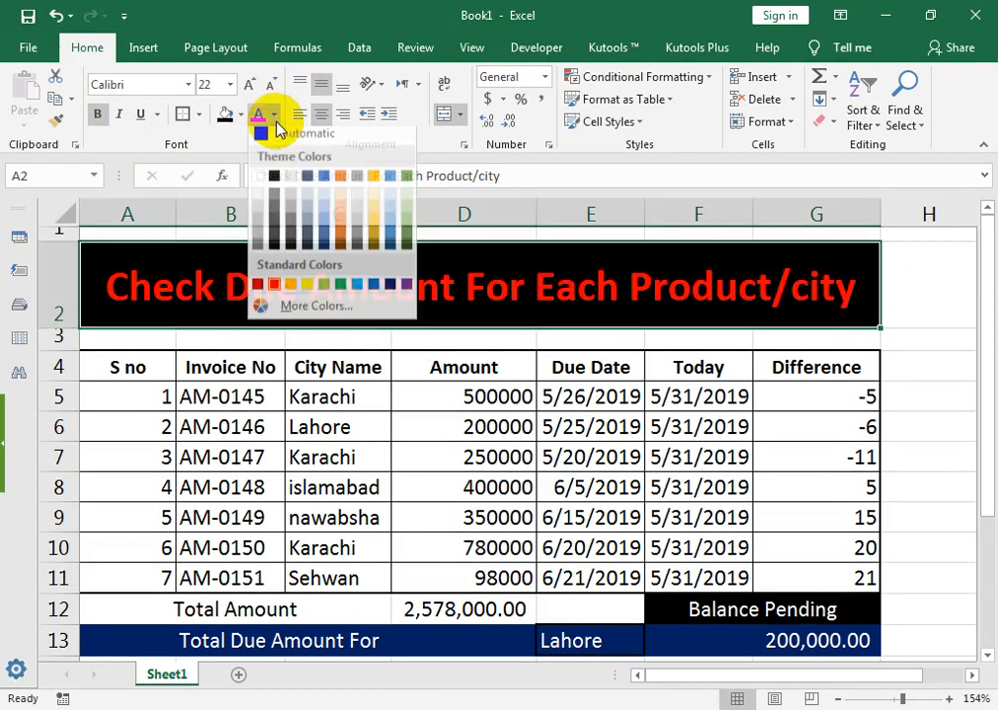
click(307, 290)
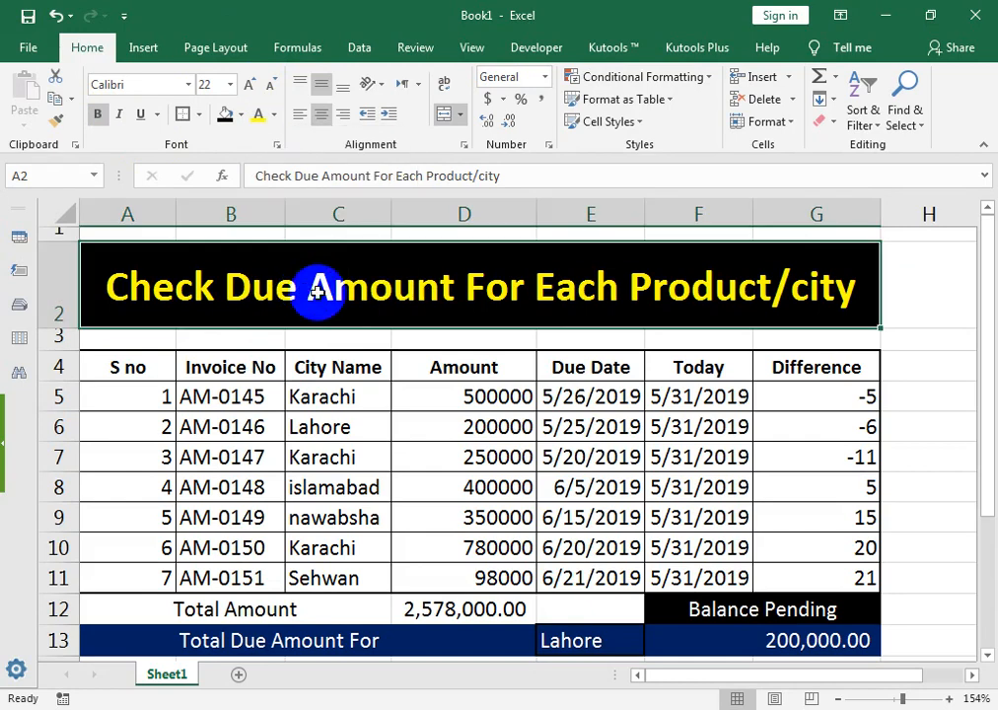
Step: Format the header row A4:G4 with a red fill and white text, and slightly reduce the height of row 4
drag(776, 367, 163, 374)
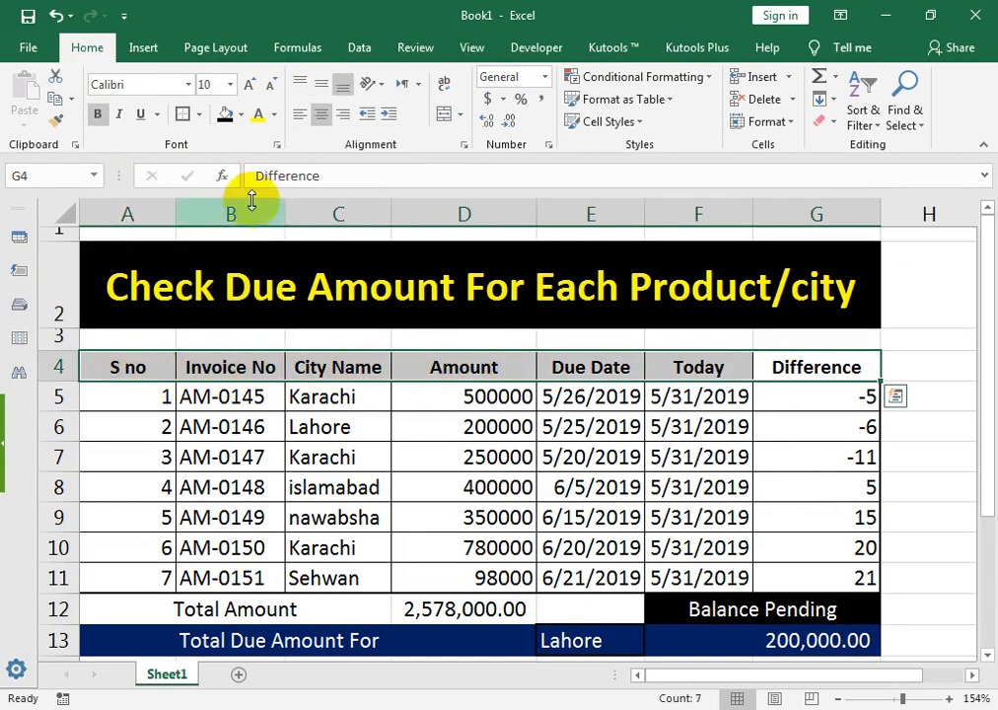
click(239, 115)
click(236, 263)
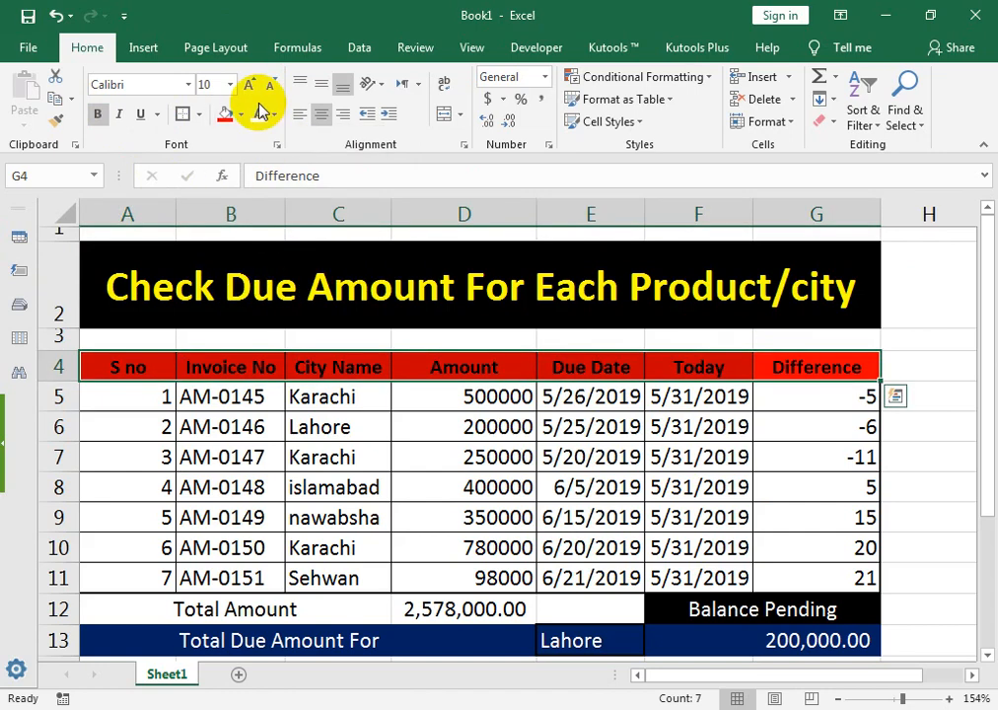
click(275, 114)
click(257, 182)
drag(66, 381, 66, 376)
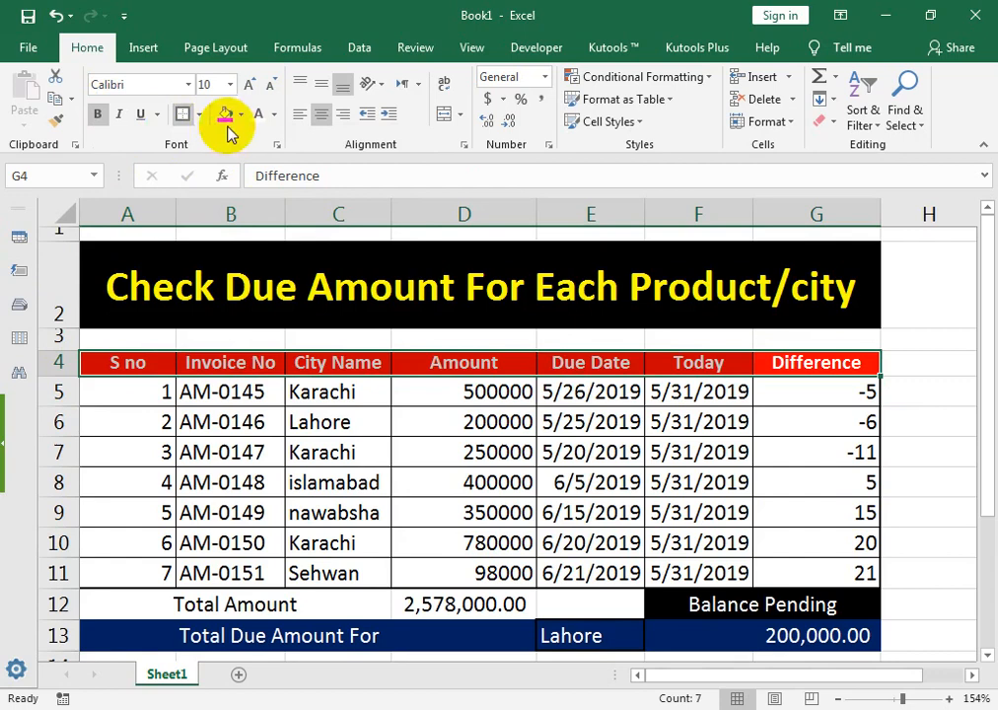
click(404, 286)
click(511, 475)
Step: Center the invoice data in A5:G11 horizontally
drag(163, 395, 819, 573)
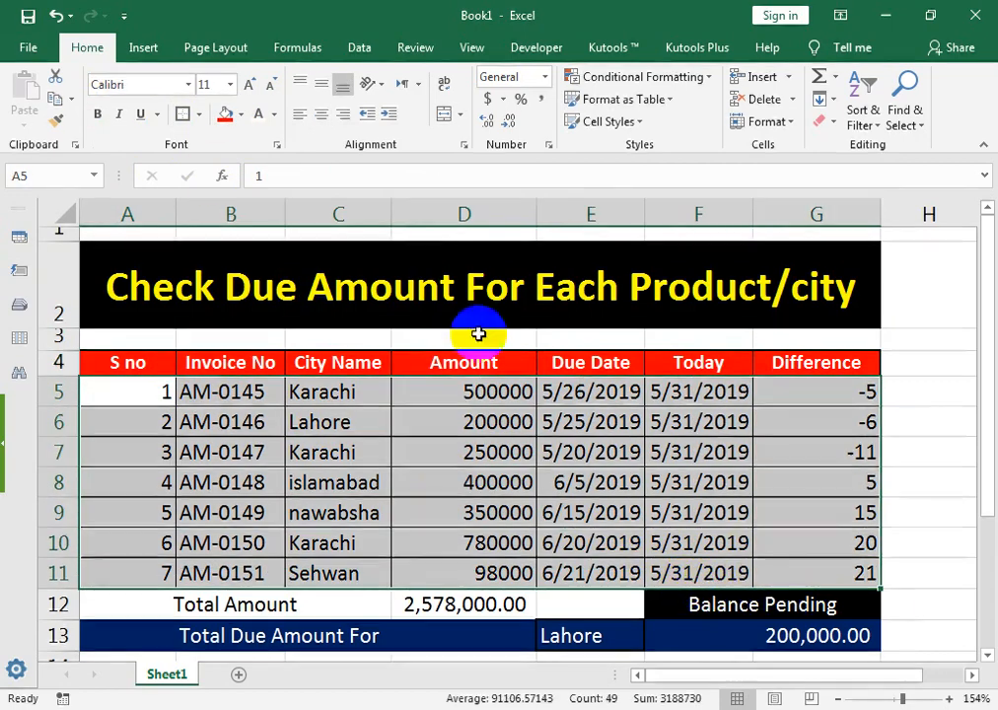
click(320, 114)
click(339, 416)
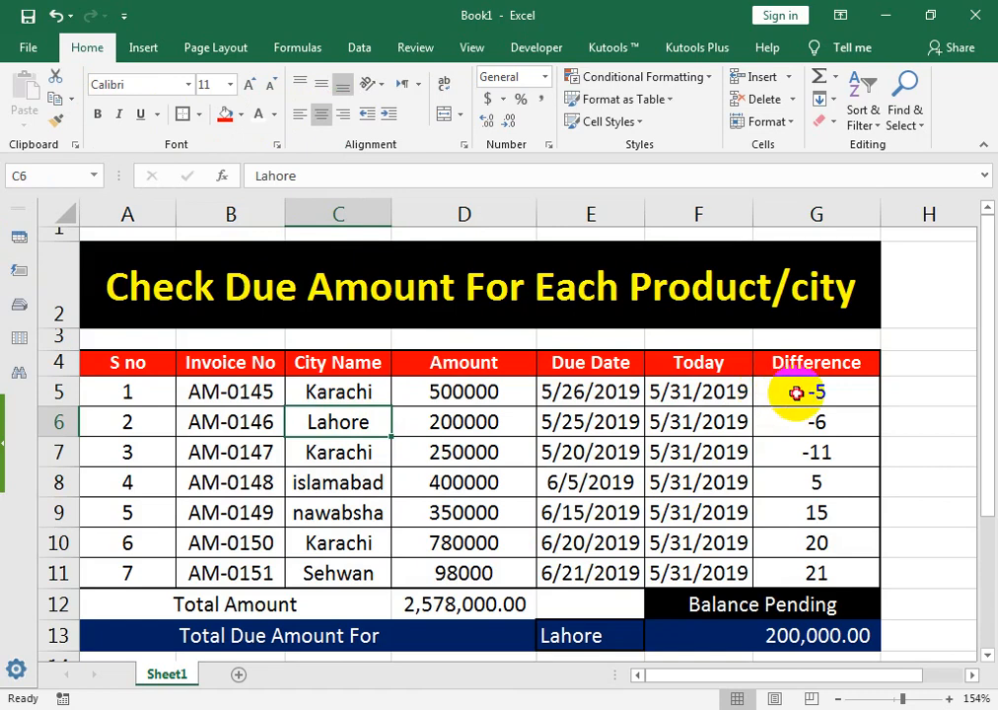
Step: Set up a Less Than conditional formatting rule on G5:G11 for values below 0, using Yellow Fill with Dark Yellow Text
drag(797, 393, 809, 573)
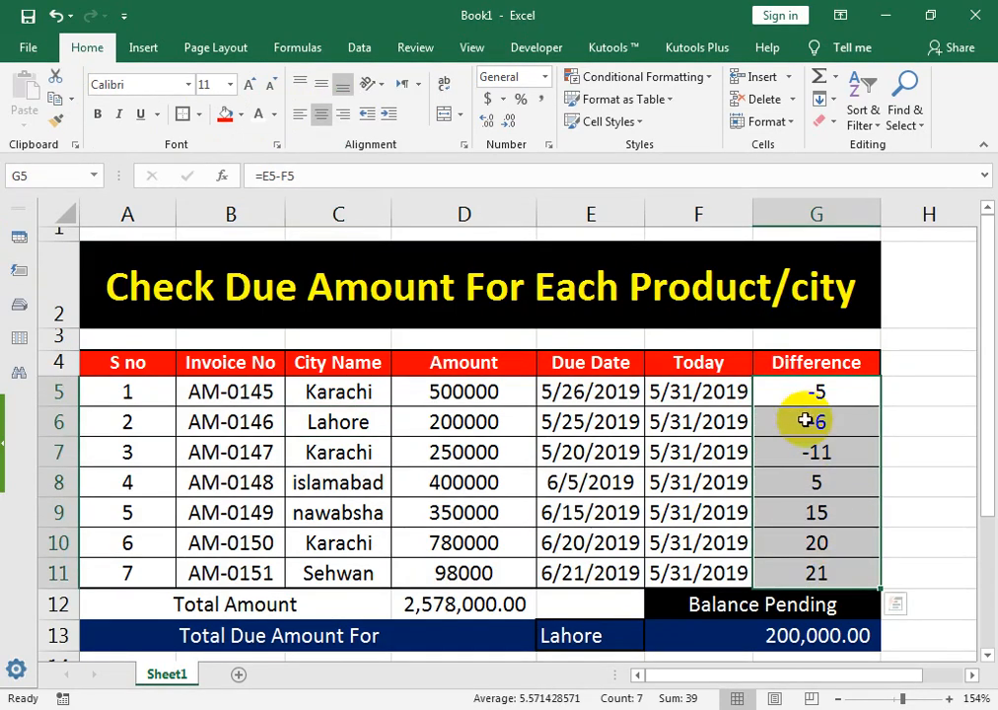
click(654, 81)
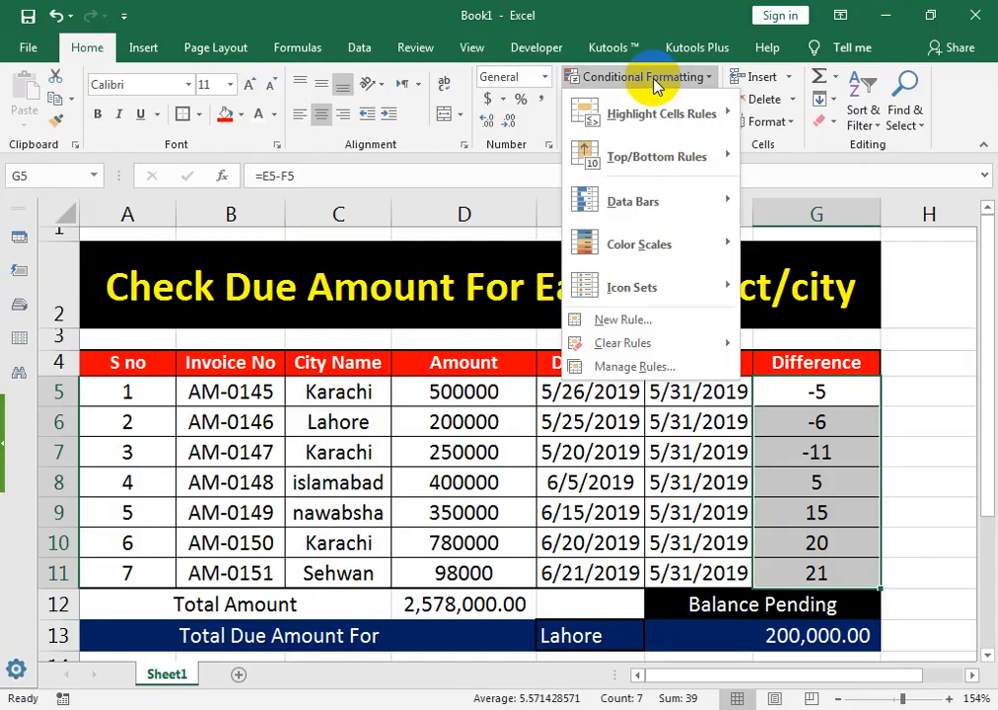
mouse_move(726, 117)
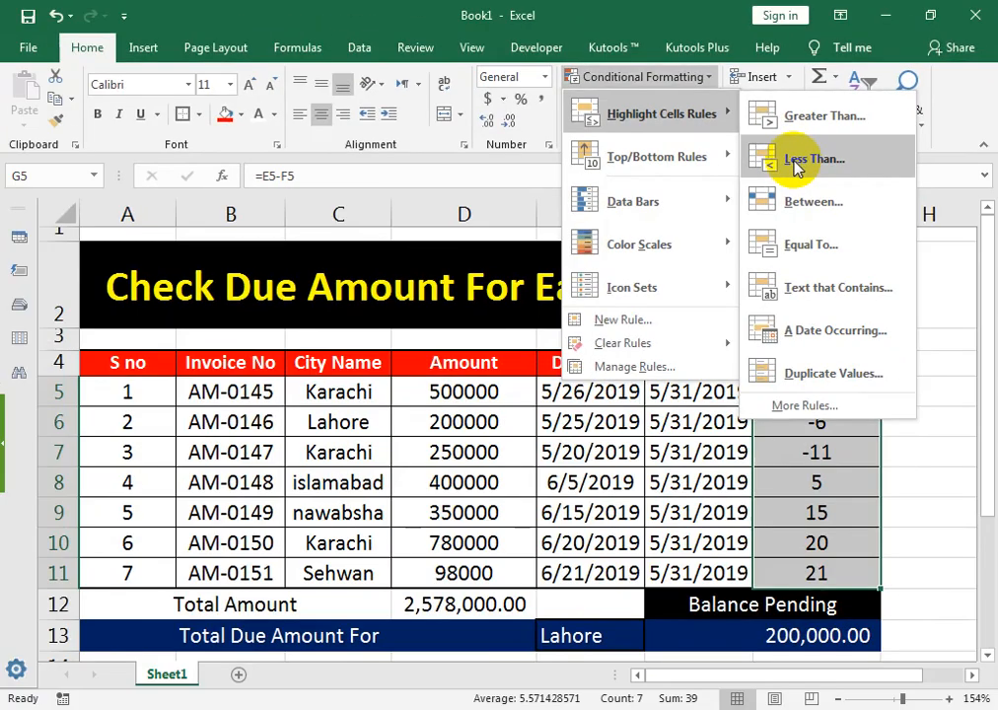
click(790, 317)
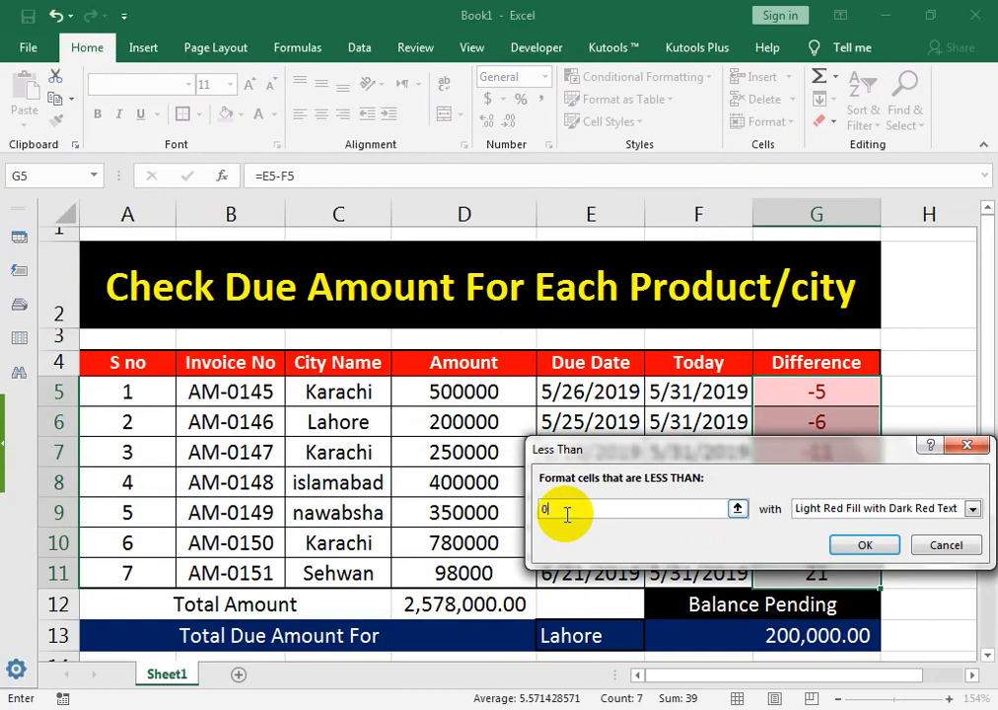
click(816, 514)
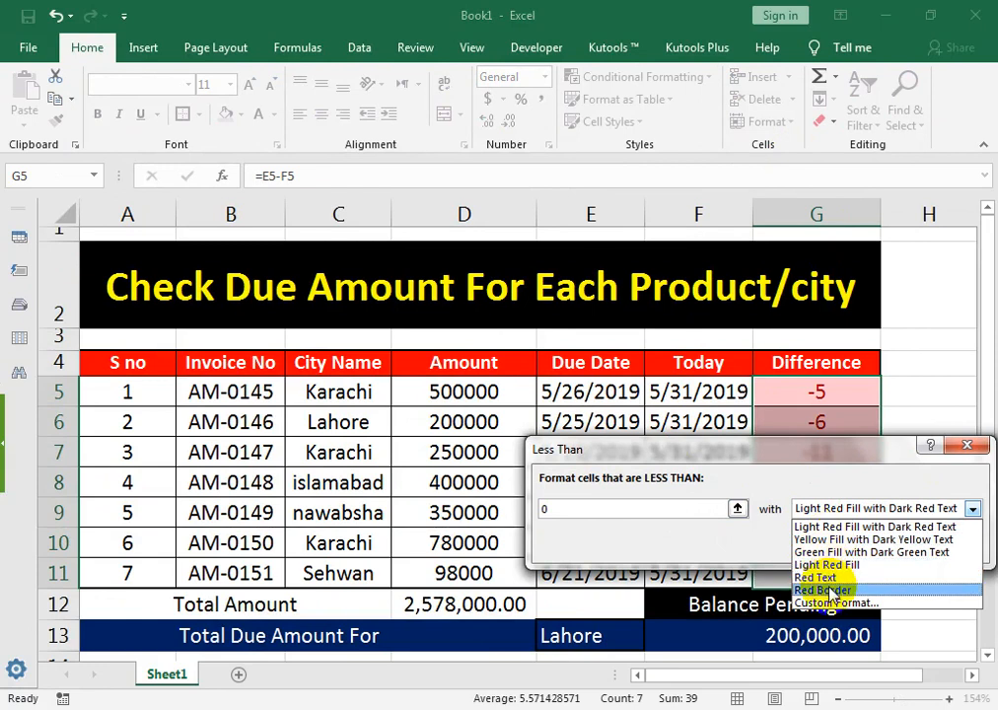
click(837, 540)
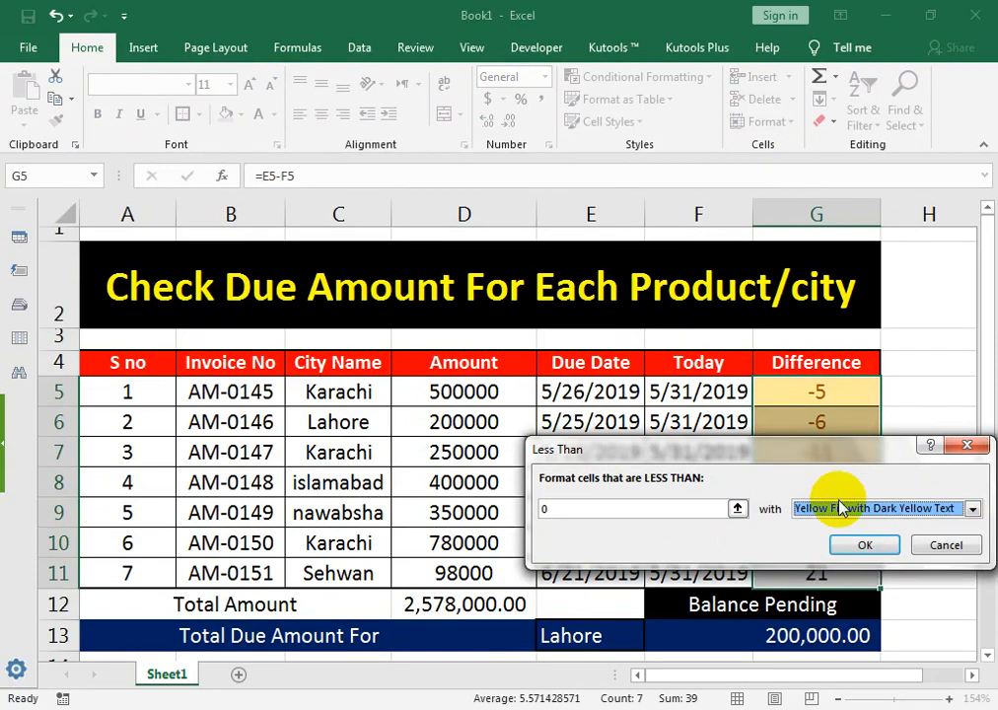
Step: Give the less-than-0 rule a custom format with bright yellow fill and bold black text, and apply it to the Difference column
click(844, 509)
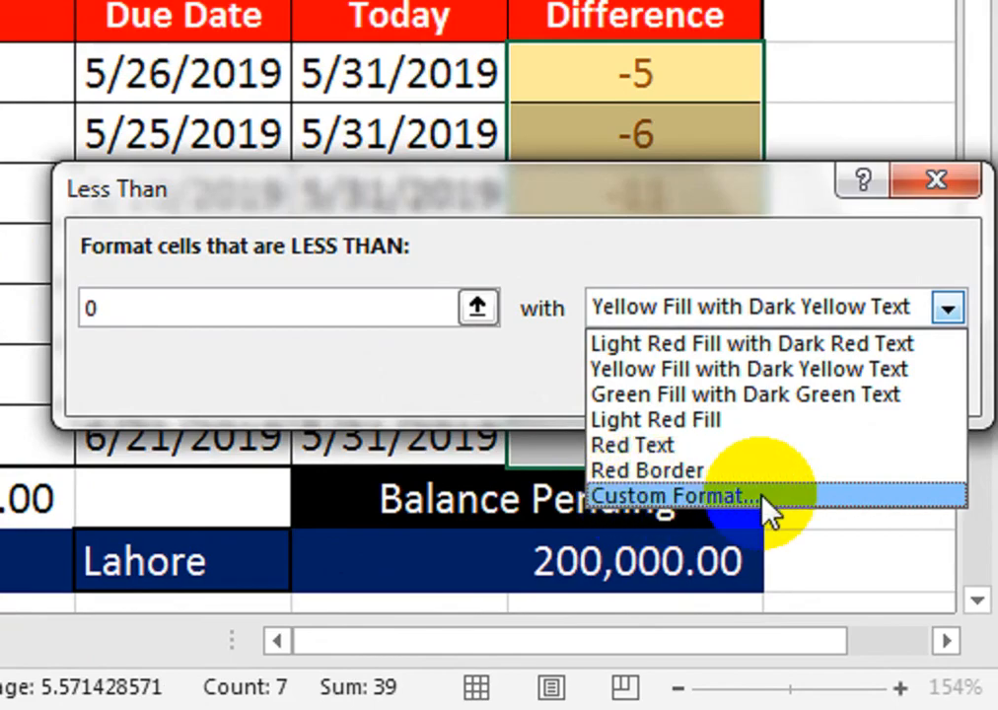
click(769, 513)
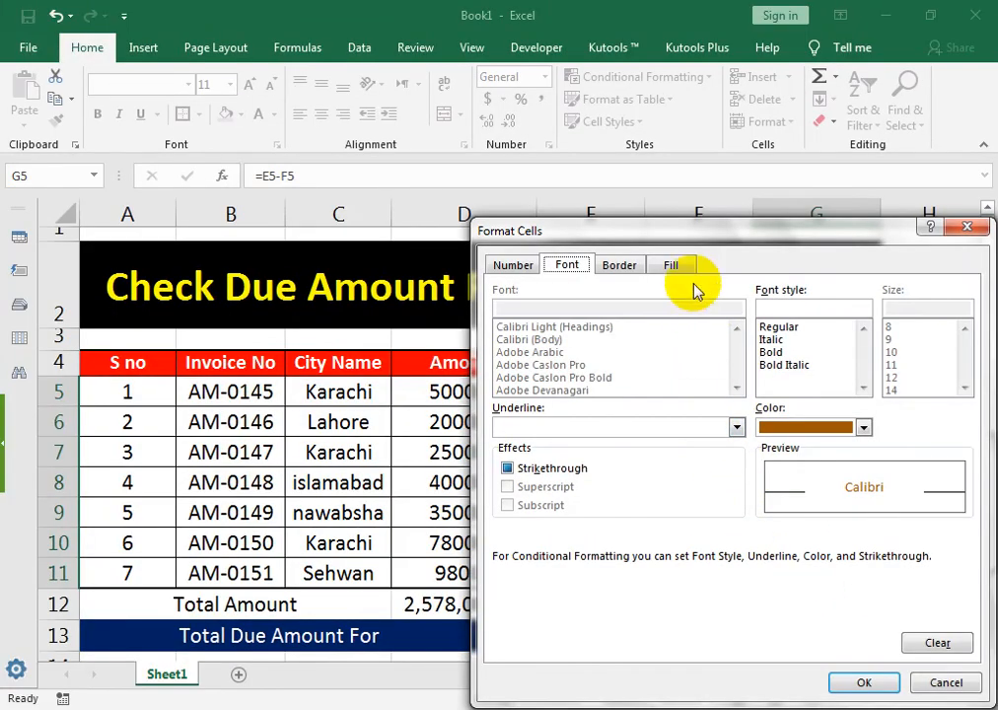
click(686, 269)
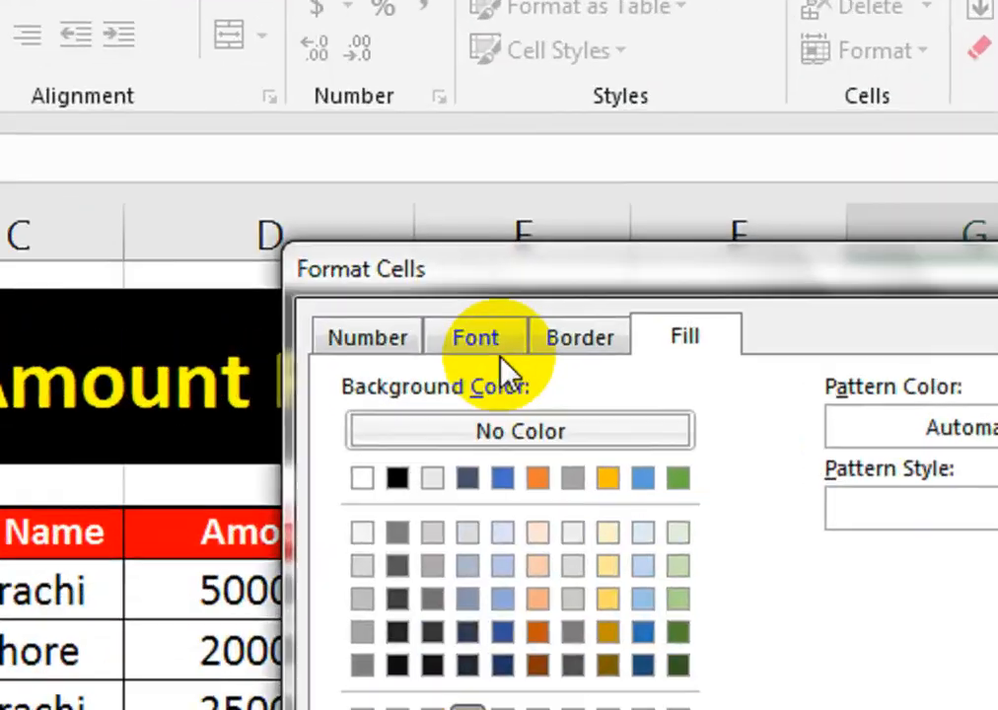
click(568, 268)
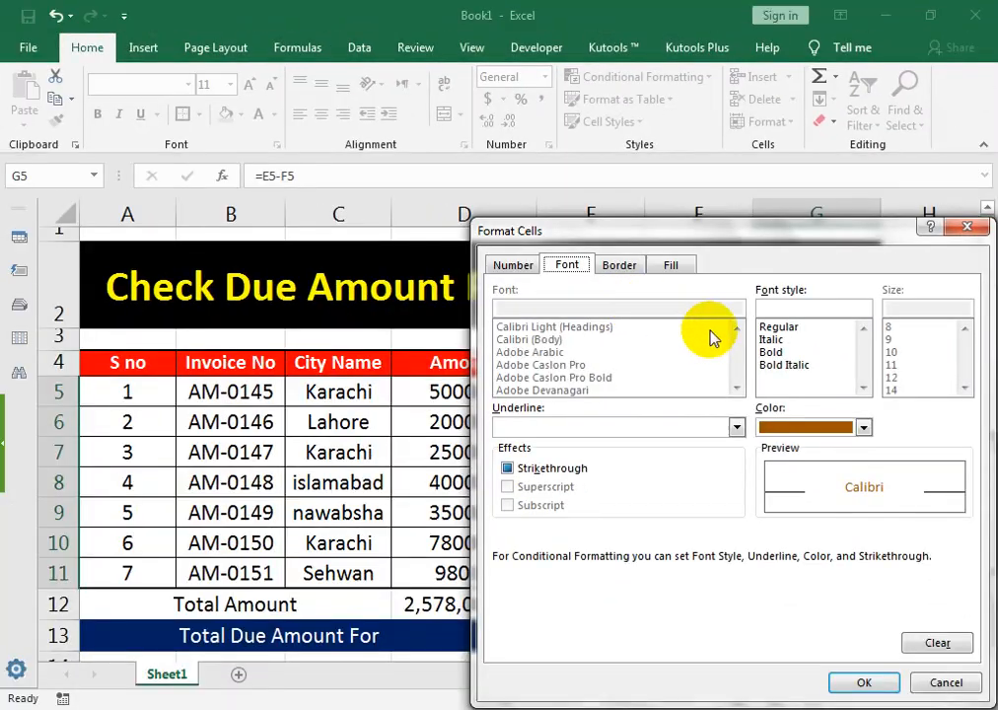
click(782, 377)
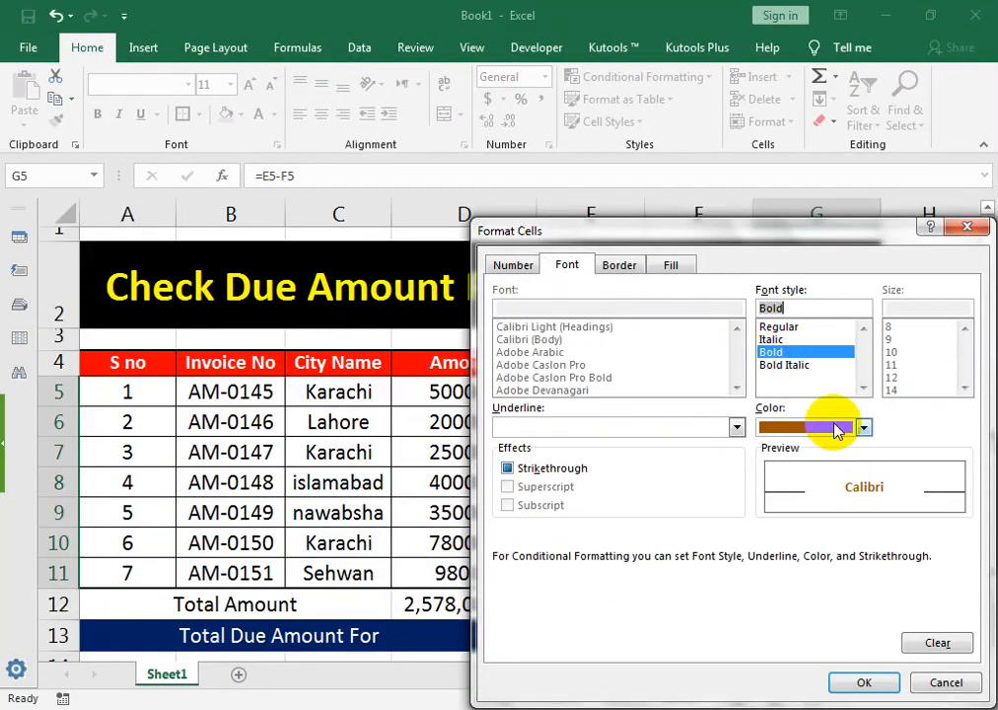
click(837, 428)
click(780, 495)
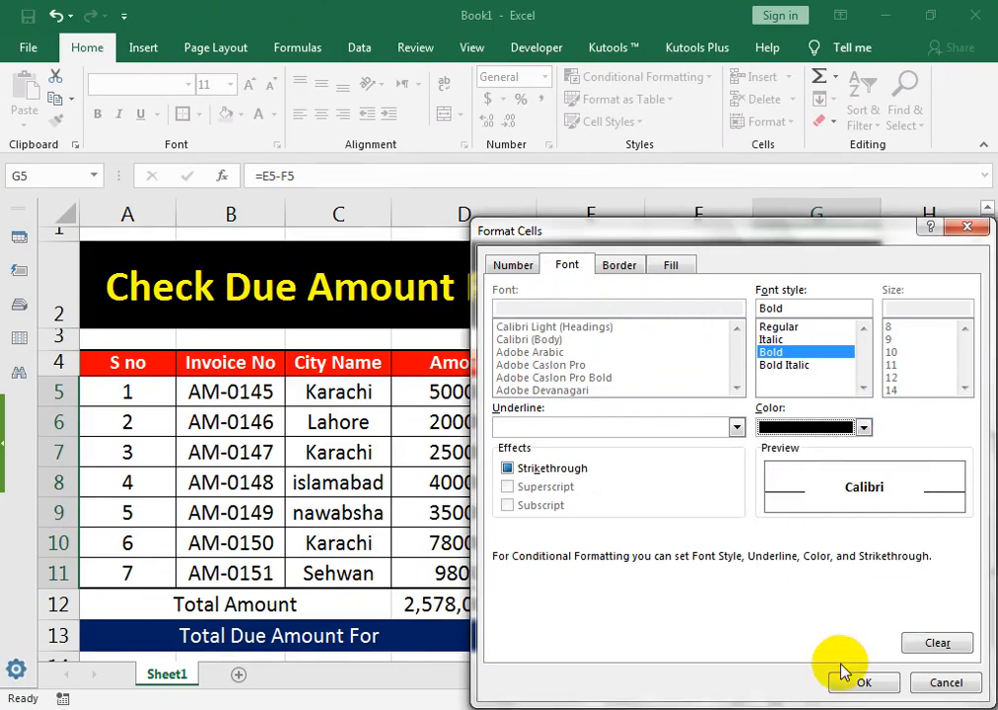
click(844, 674)
click(859, 545)
click(818, 481)
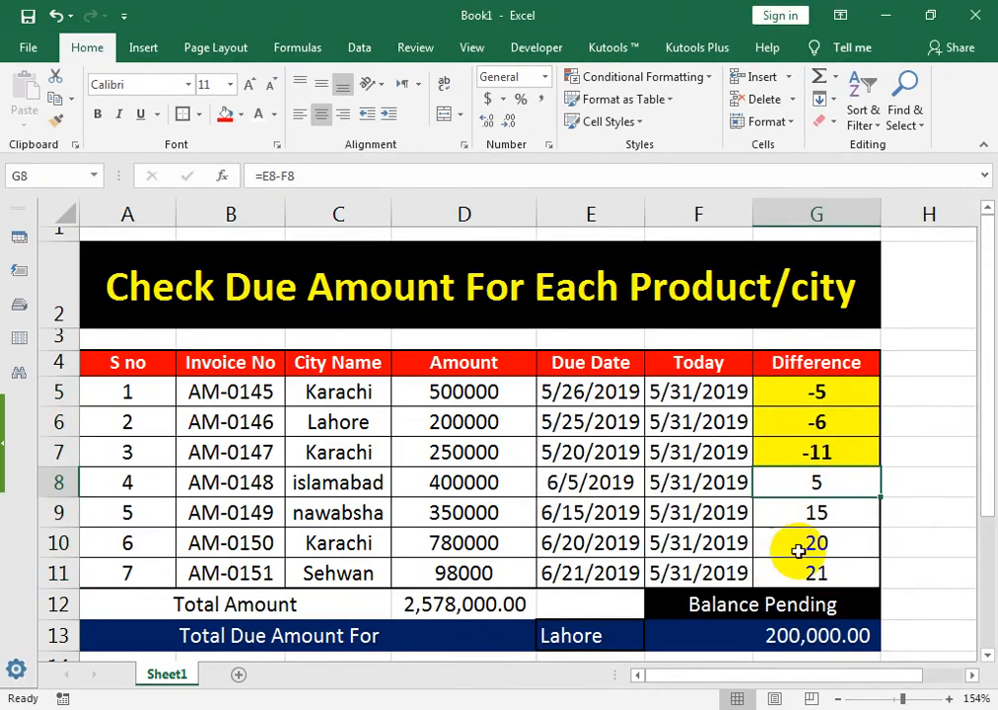
Step: Change the due date of invoice AM-0151 in E11 to 5/15/2019
click(615, 574)
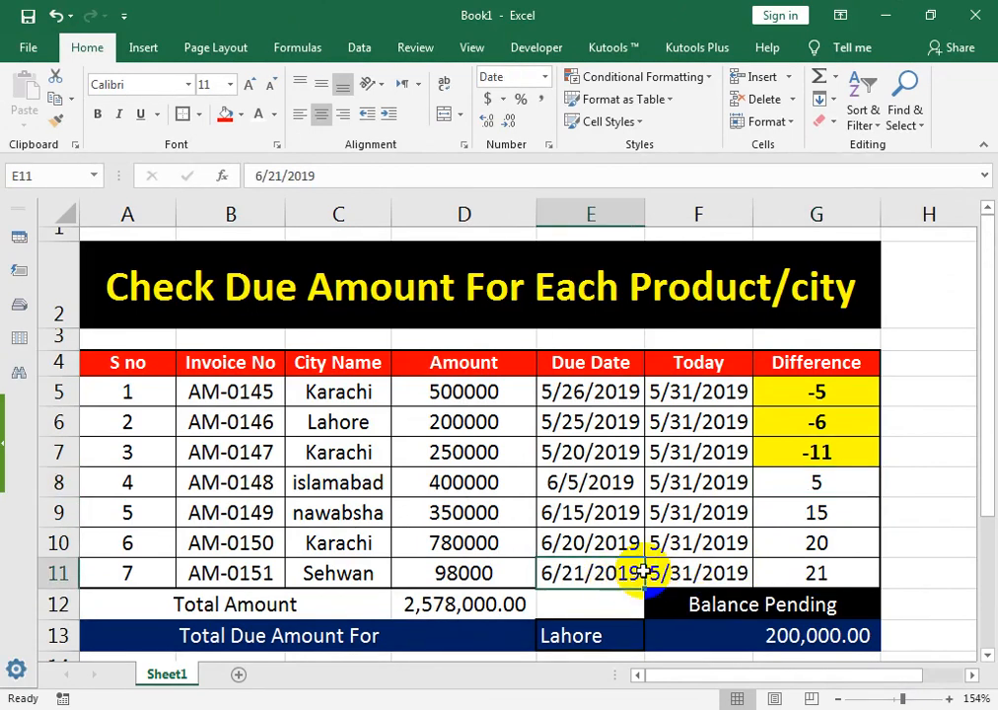
text(1)
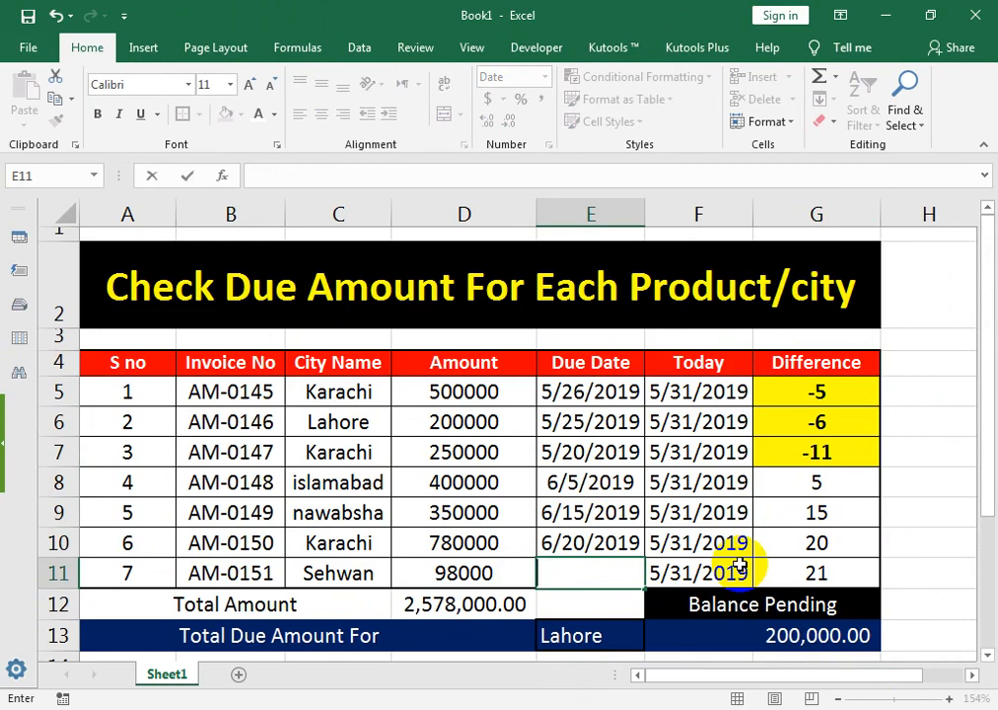
text(/15/2019)
key(Return)
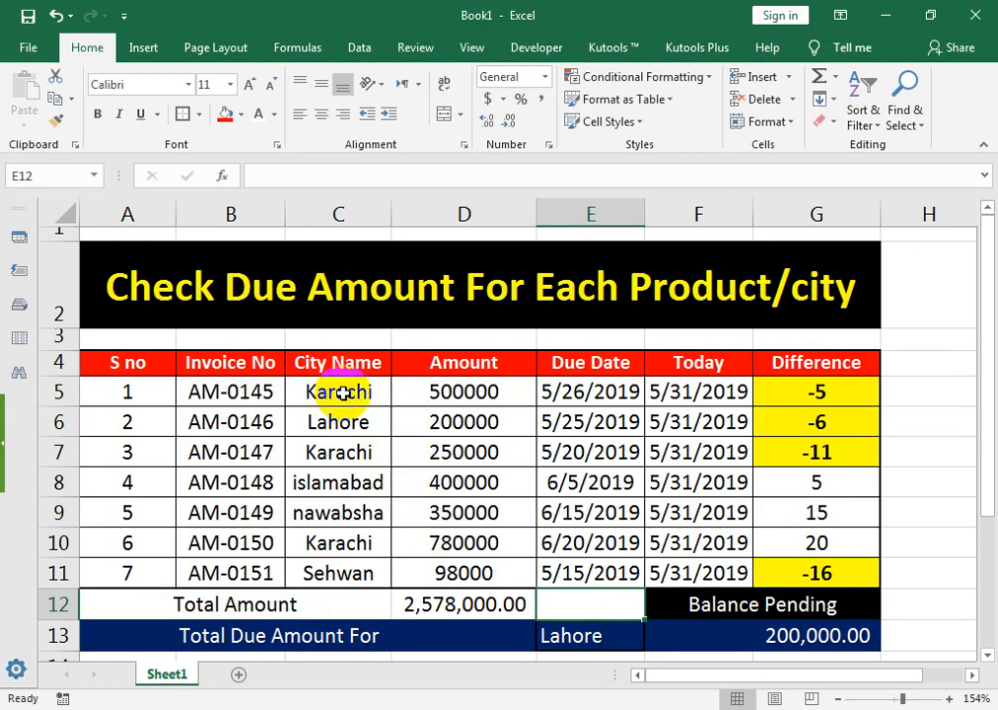
Step: Switch to the browser window showing the YouTube channel's uploaded videos
click(292, 708)
click(380, 636)
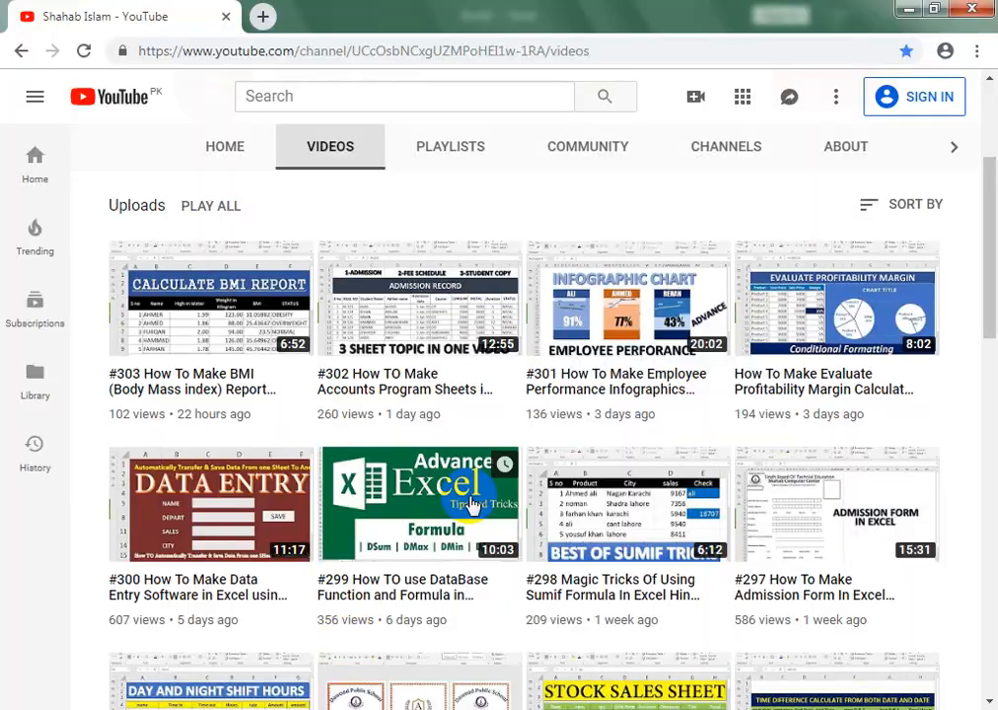